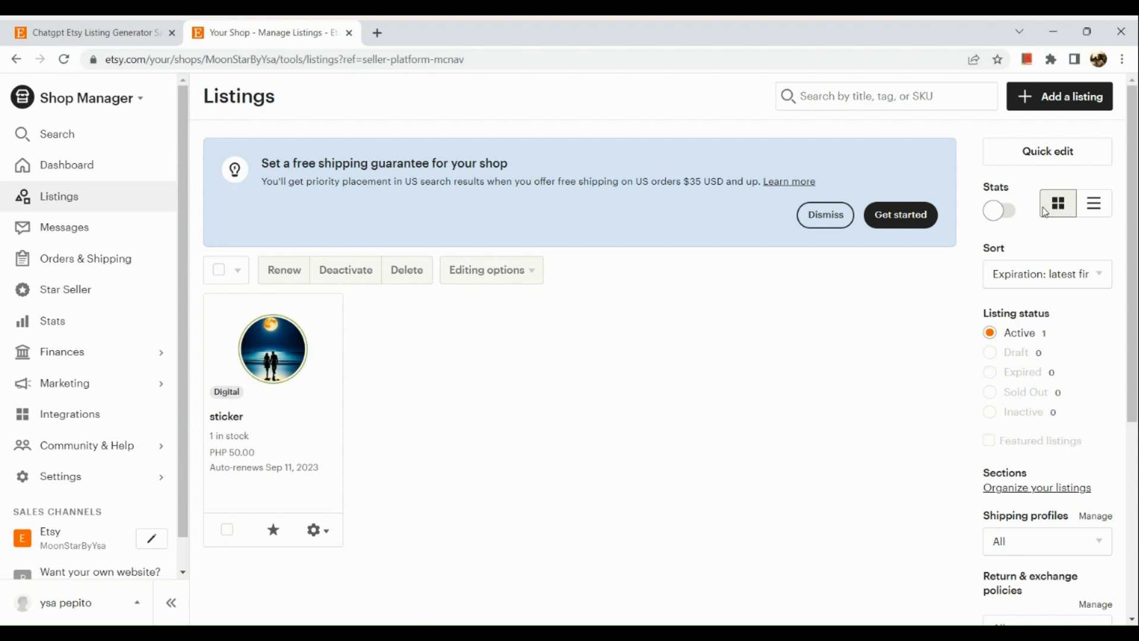
Step: Start a new listing from the shop's listings page and go to its About section
scroll(1093, 109, "up", 5)
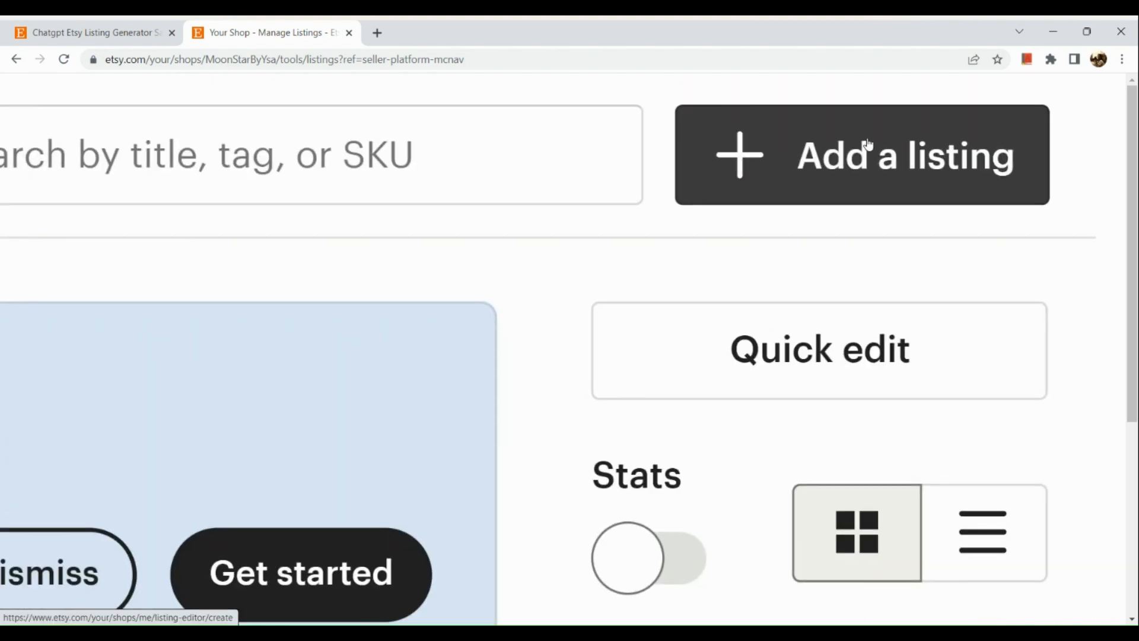
left_click(867, 144)
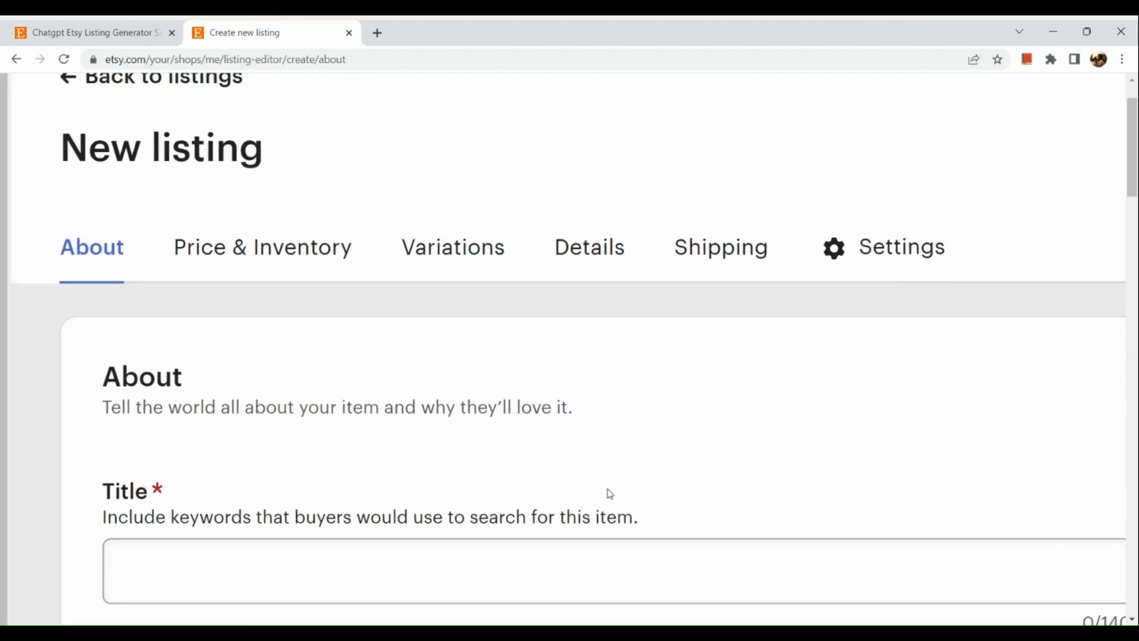
scroll(610, 494, "down", 2)
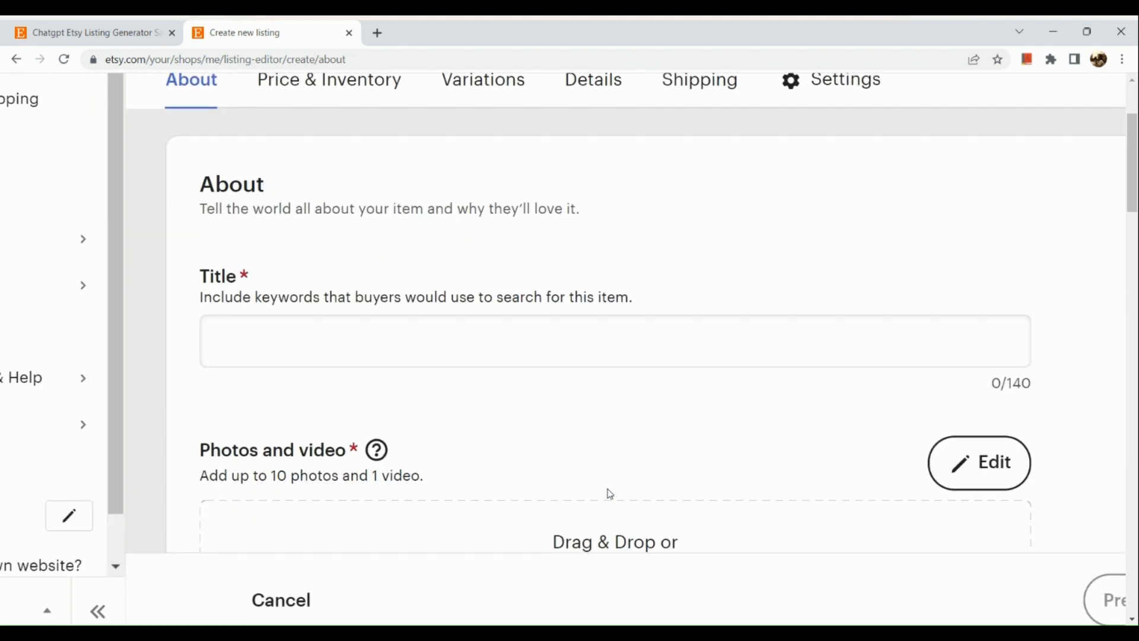
Step: Enter "Midjourney Avatars--- bulk images + 1 video" as the listing title
left_click(487, 343)
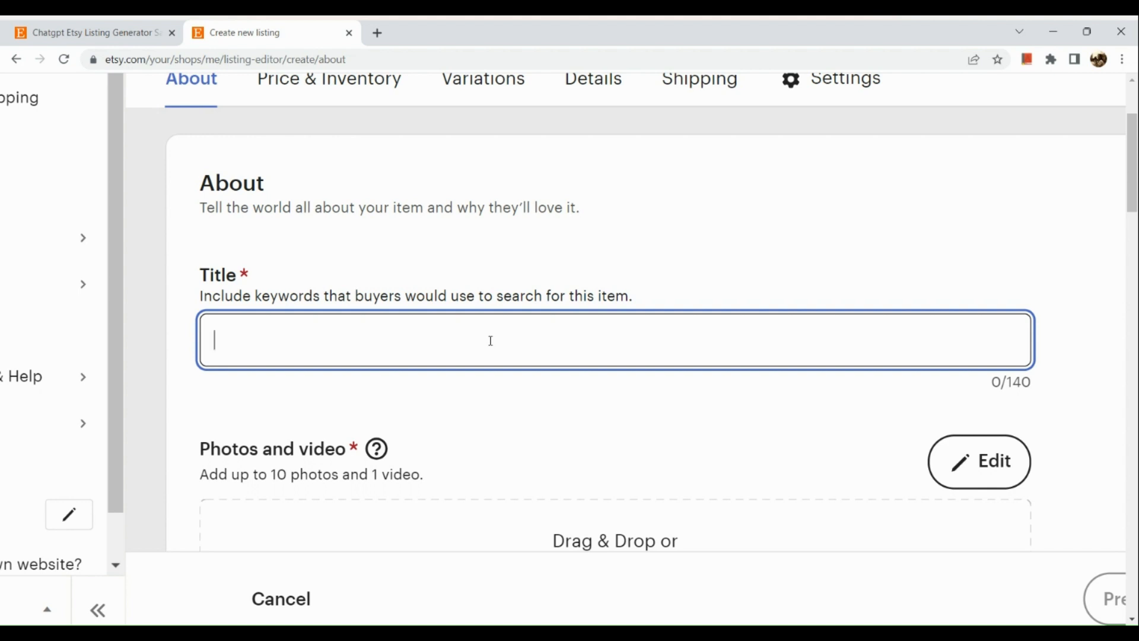
type("C")
key("BackSpace")
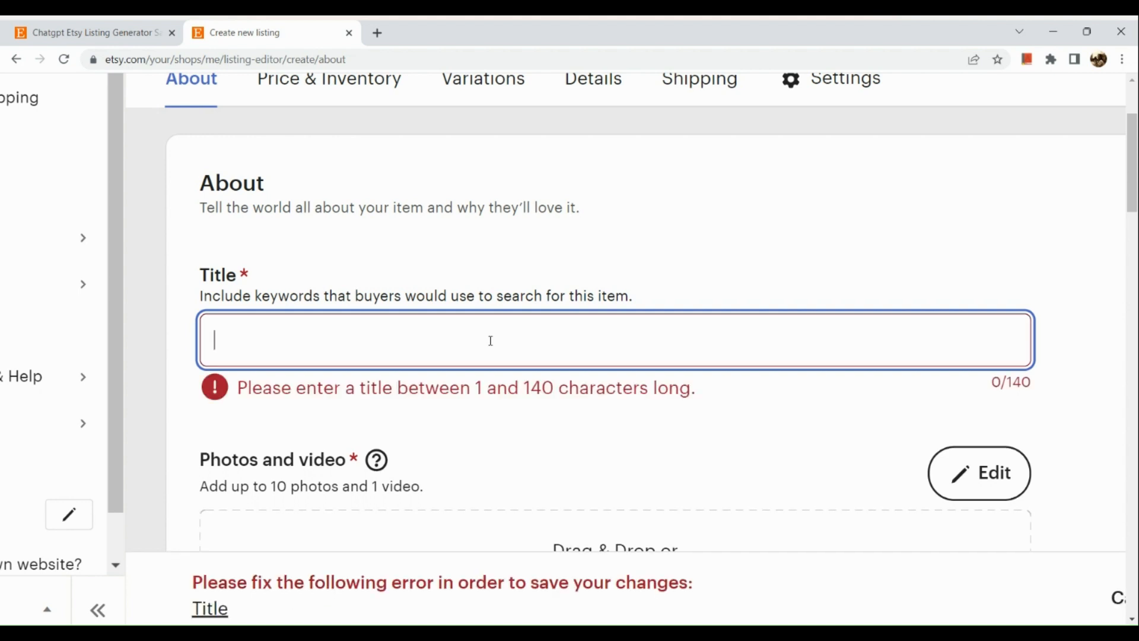
type("Midjou")
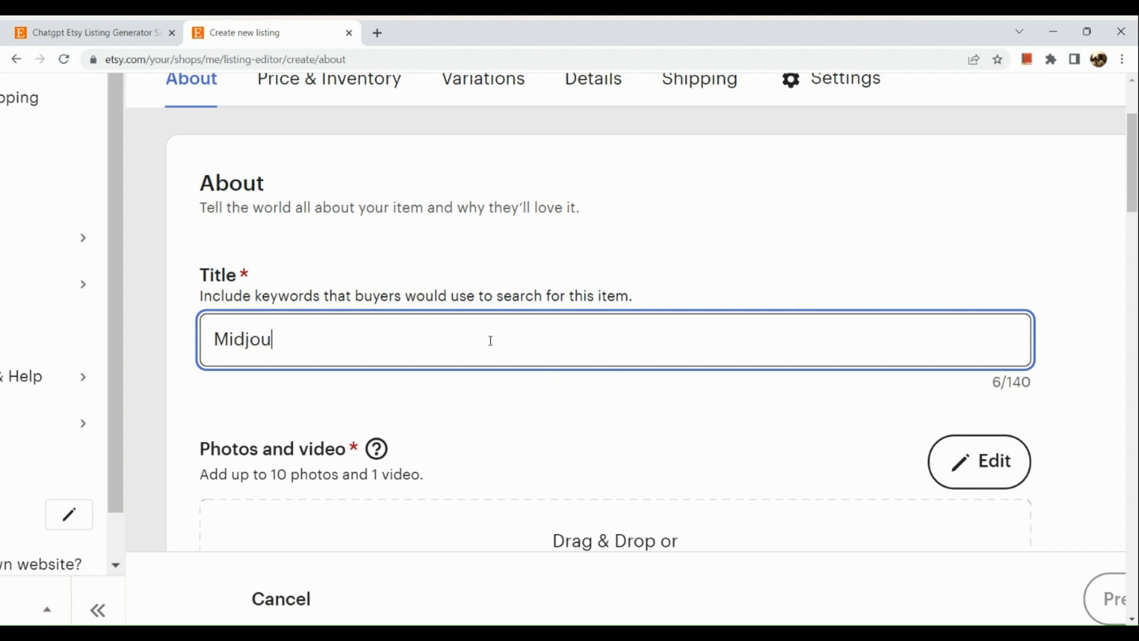
type("rney Avar")
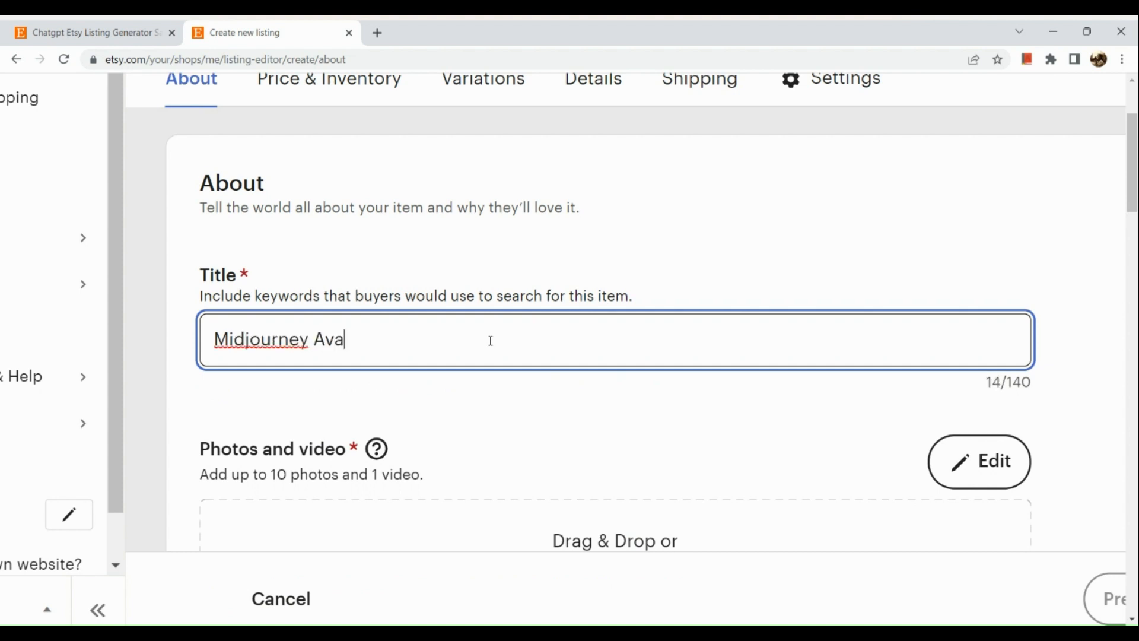
key("BackSpace")
type("tars")
key("BackSpace")
type("-")
type("-- ")
type("50")
key("BackSpace")
key("BackSpace")
type("bul")
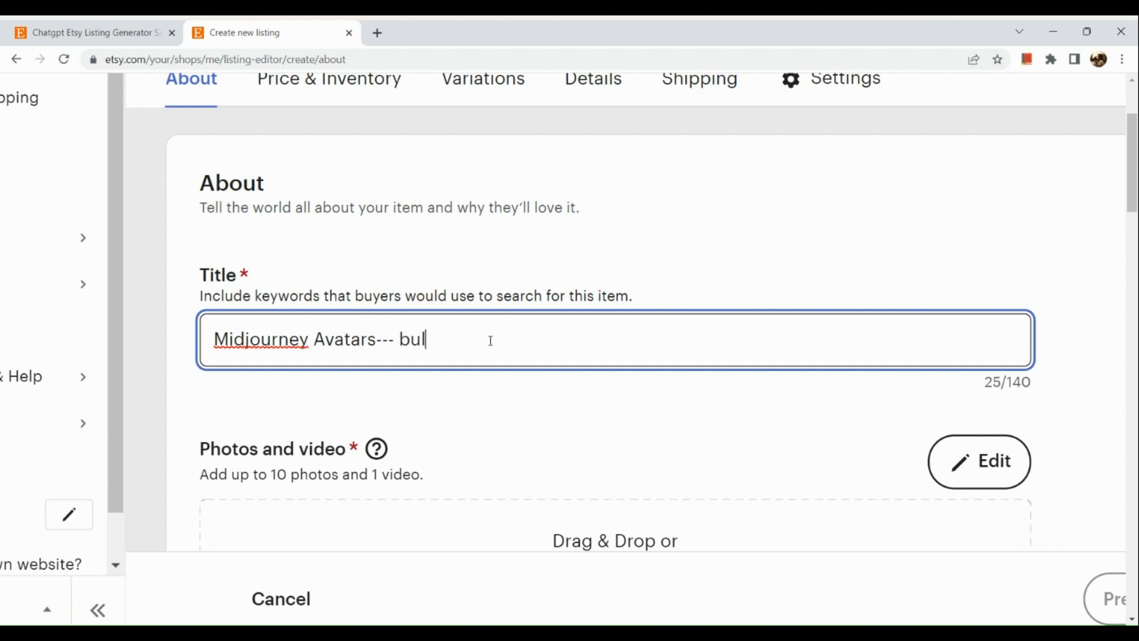
type("k iman")
key("BackSpace")
type("ges ")
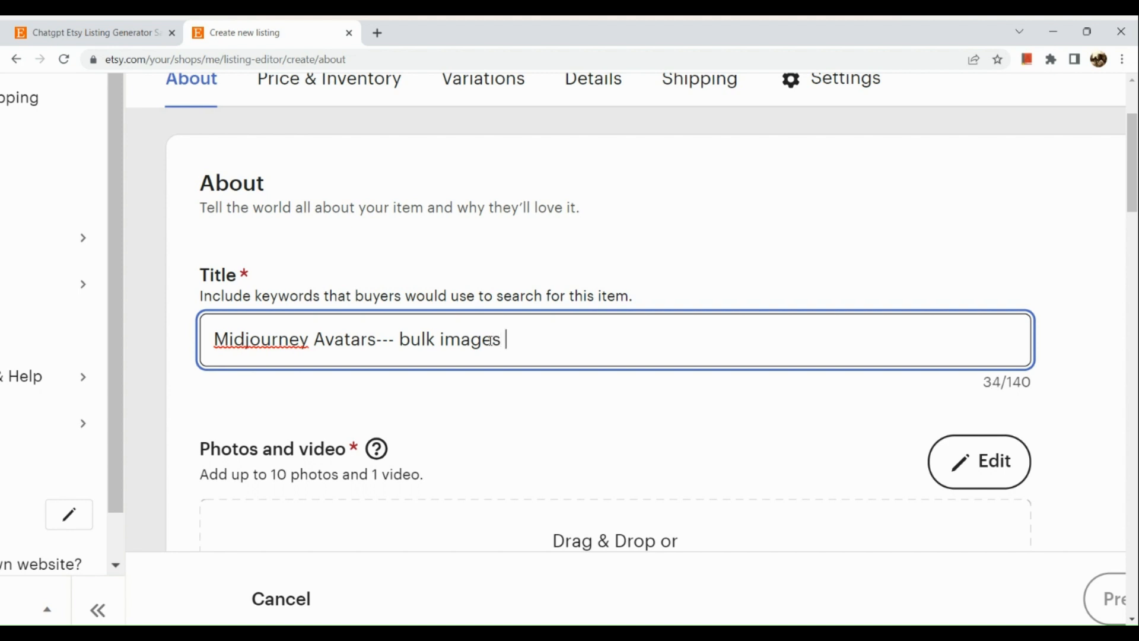
type("+ 1 video")
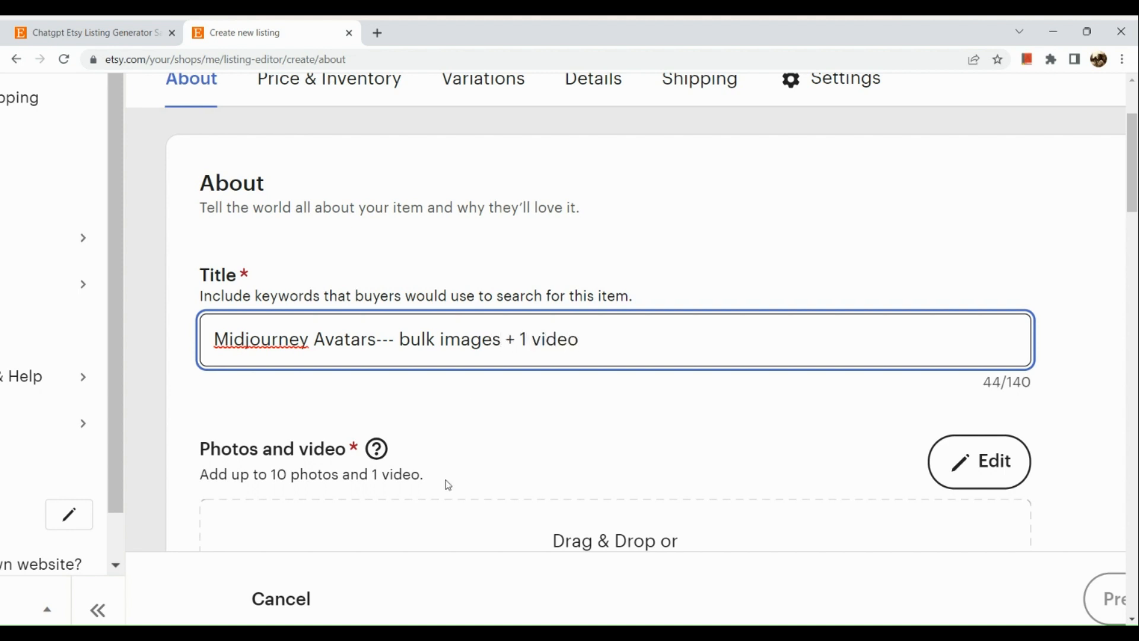
Step: Upload the image "White Candle Etsy Shop Custom Order Listing" from Downloads as the listing's first photo
scroll(448, 485, "down", 4)
scroll(449, 485, "down", 1)
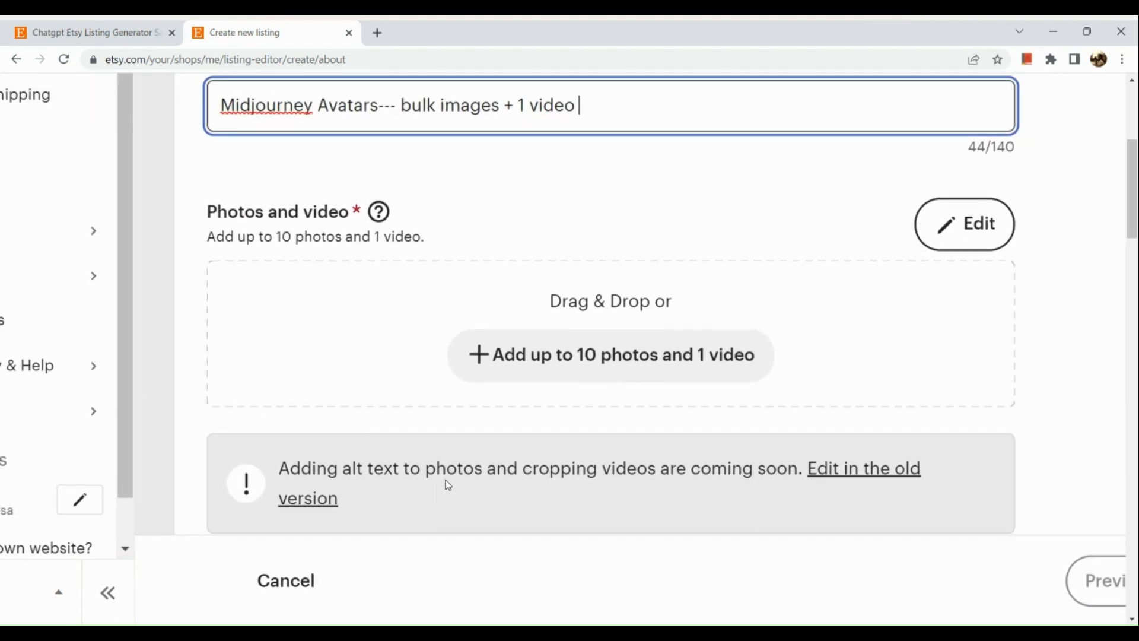
left_click(626, 364)
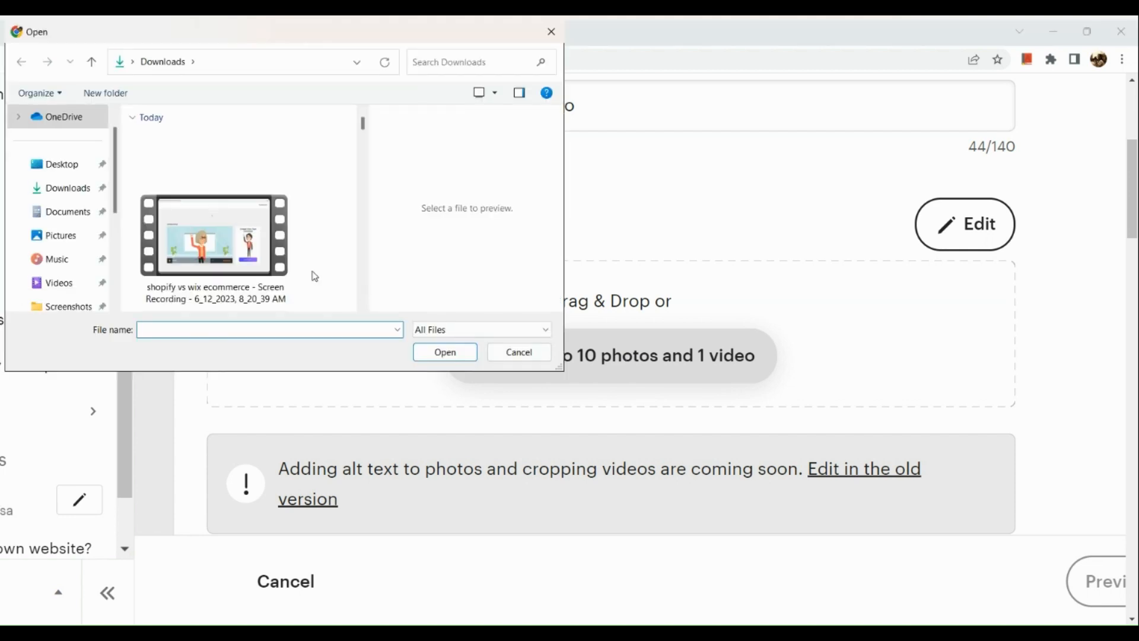
scroll(315, 276, "down", 2)
scroll(315, 276, "down", 3)
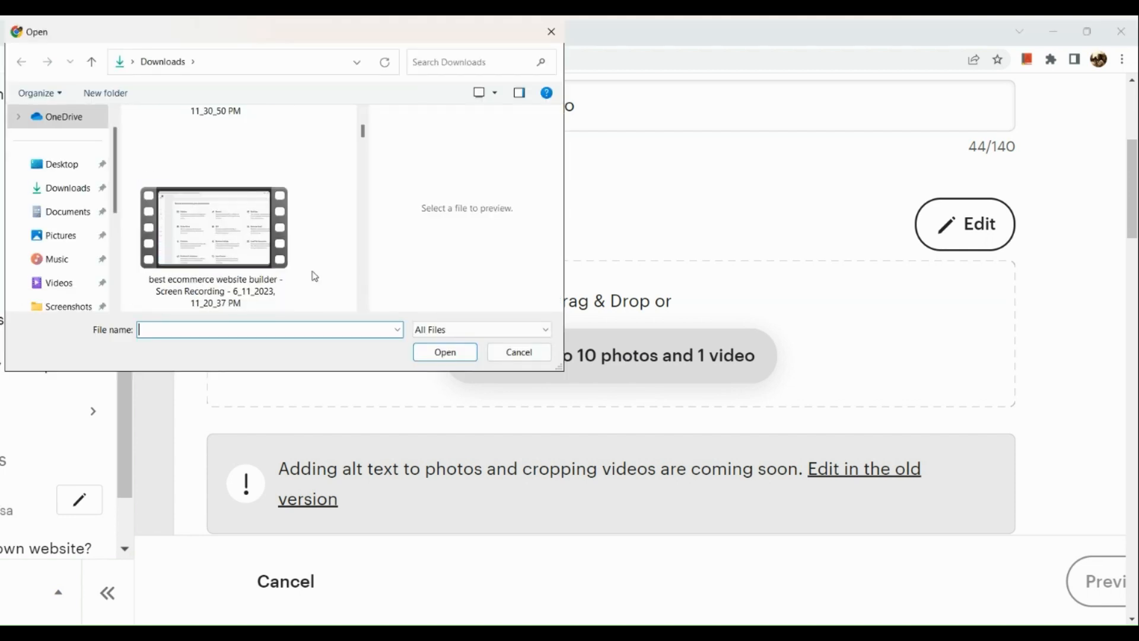
scroll(315, 276, "down", 5)
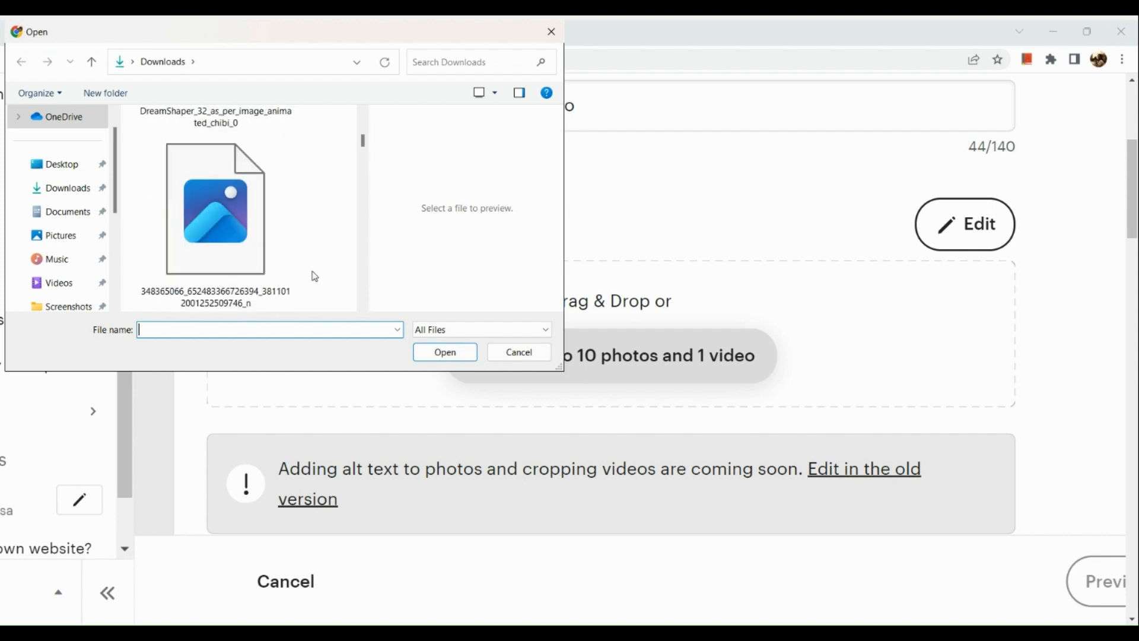
scroll(315, 276, "up", 10)
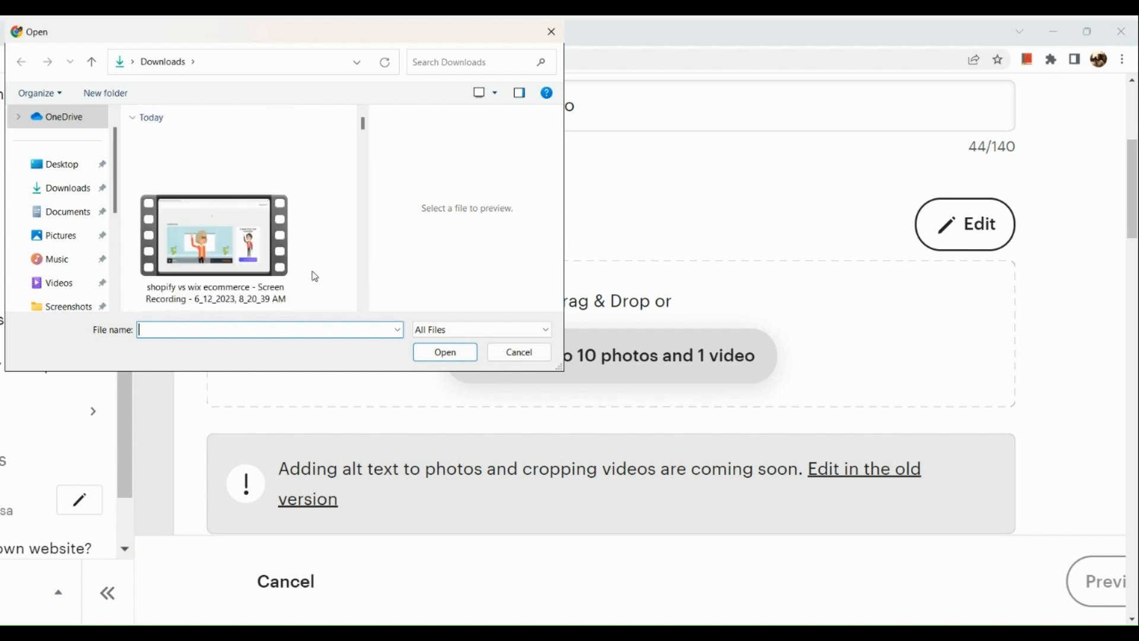
scroll(315, 277, "down", 2)
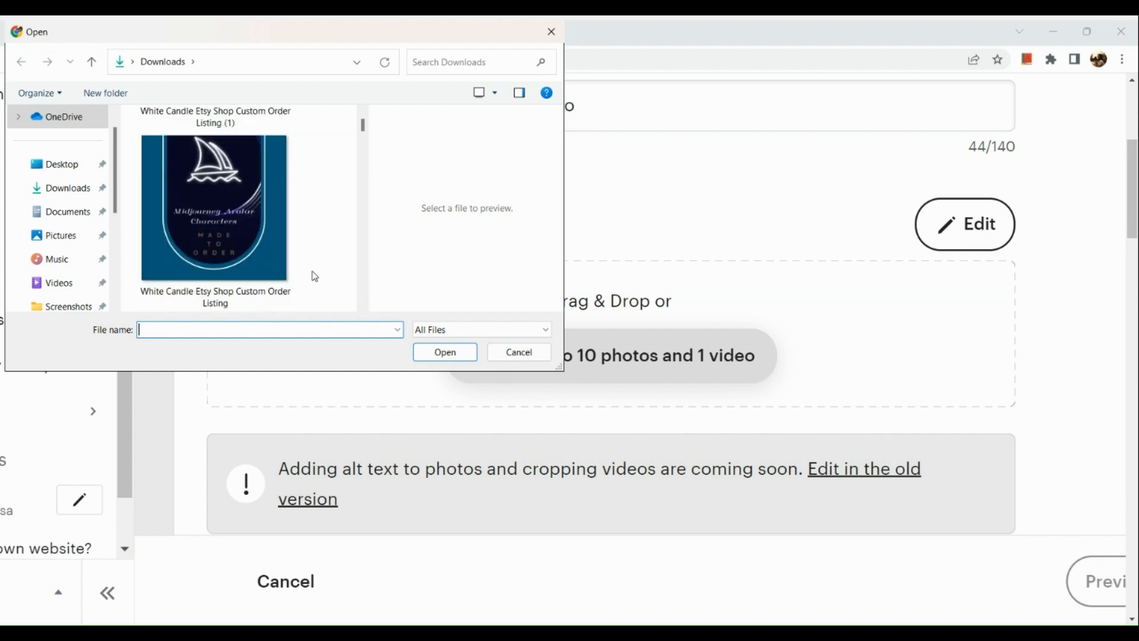
double_click(265, 246)
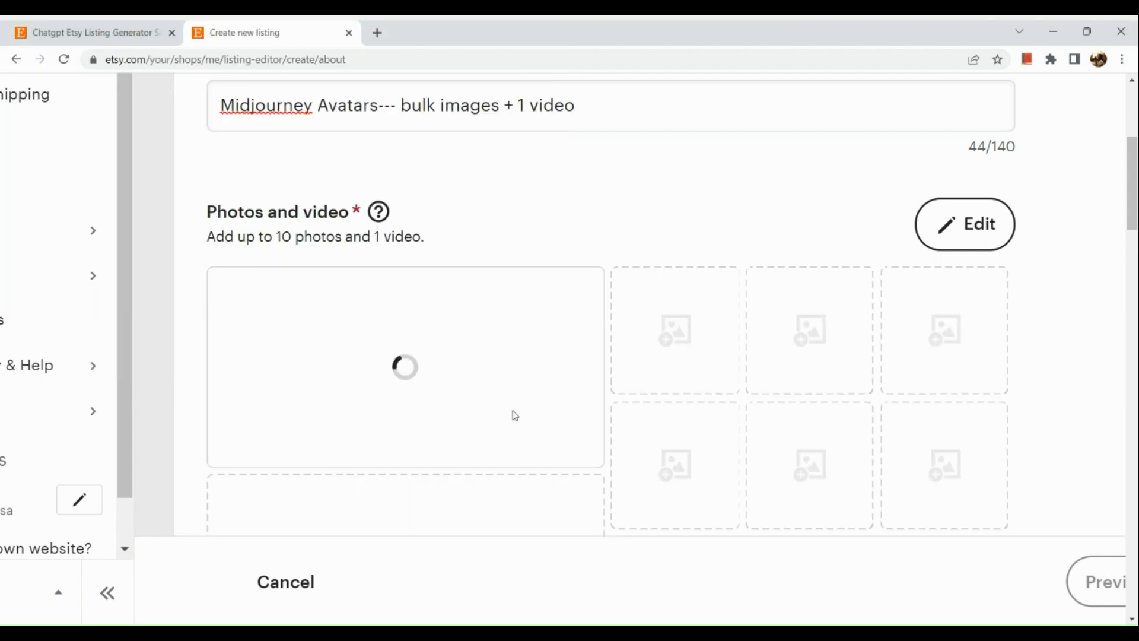
Step: Add the features image "White Candle Etsy Shop Custom Order Listing (1)" as the second listing photo
left_click(662, 377)
scroll(311, 250, "down", 2)
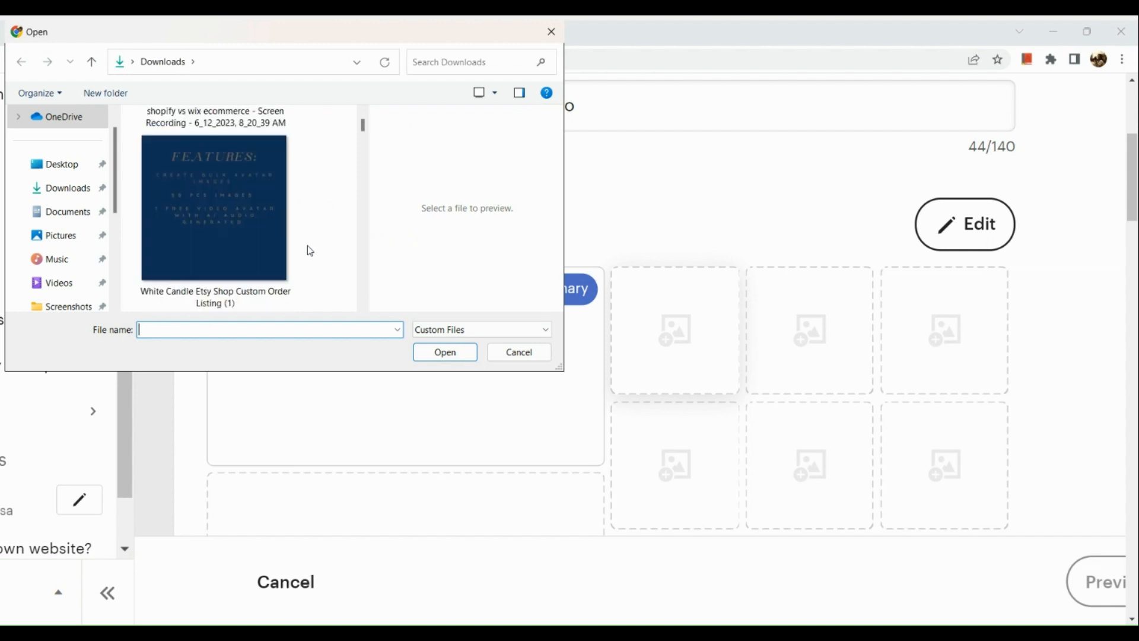
scroll(310, 251, "down", 2)
scroll(310, 251, "down", 2)
scroll(310, 250, "up", 2)
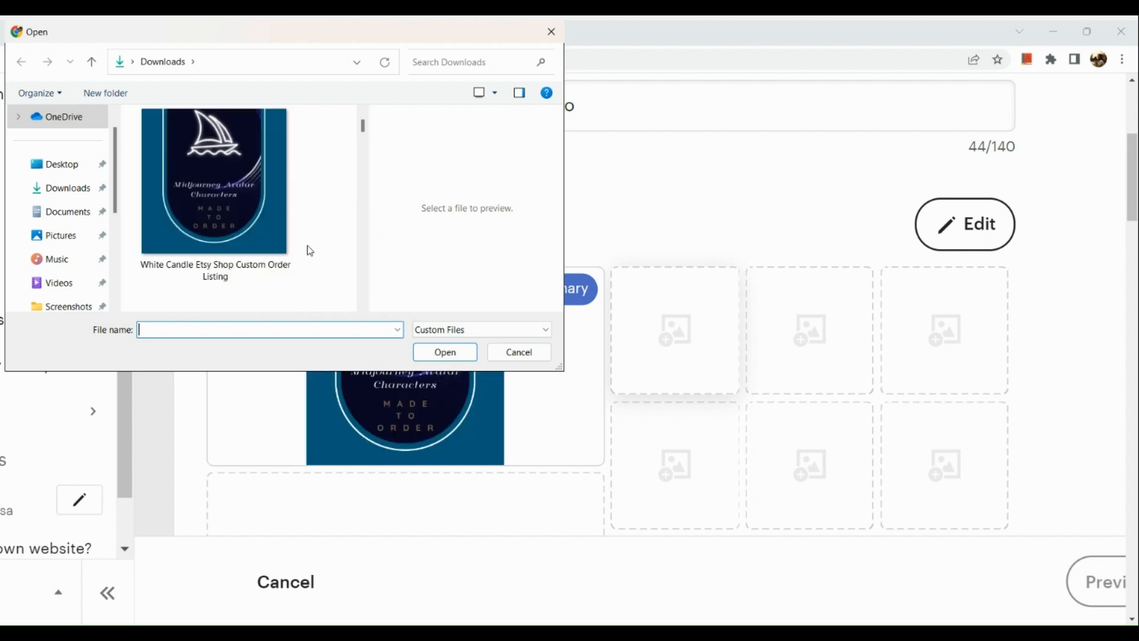
scroll(307, 249, "down", 2)
double_click(246, 209)
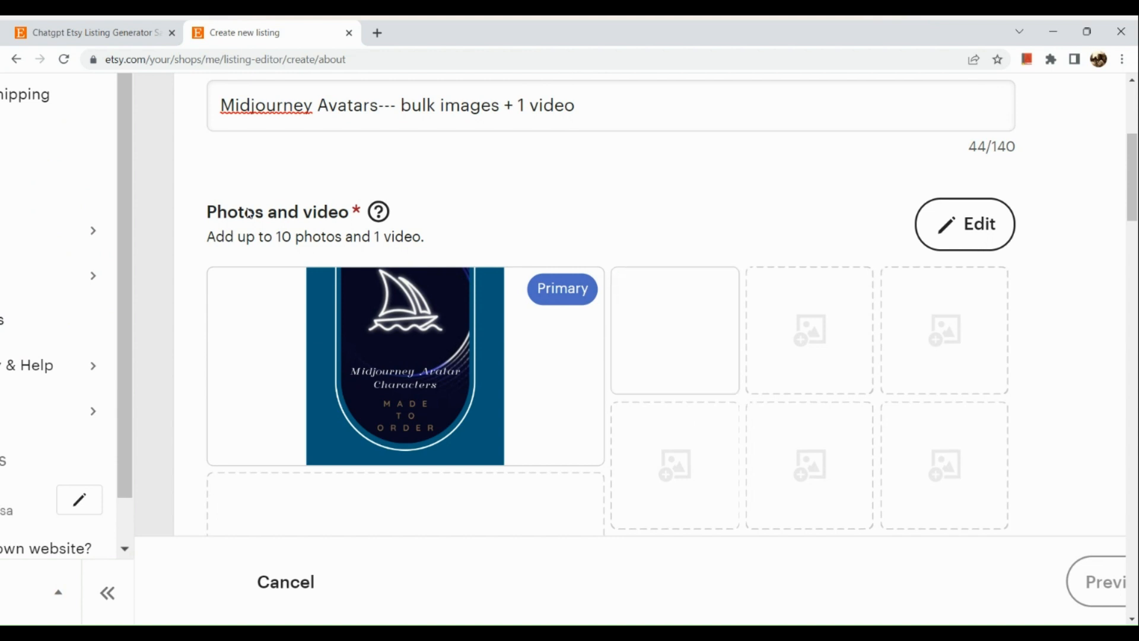
Step: Try to upload the fairy clip "Untitled video" from Downloads to the listing
left_click(818, 346)
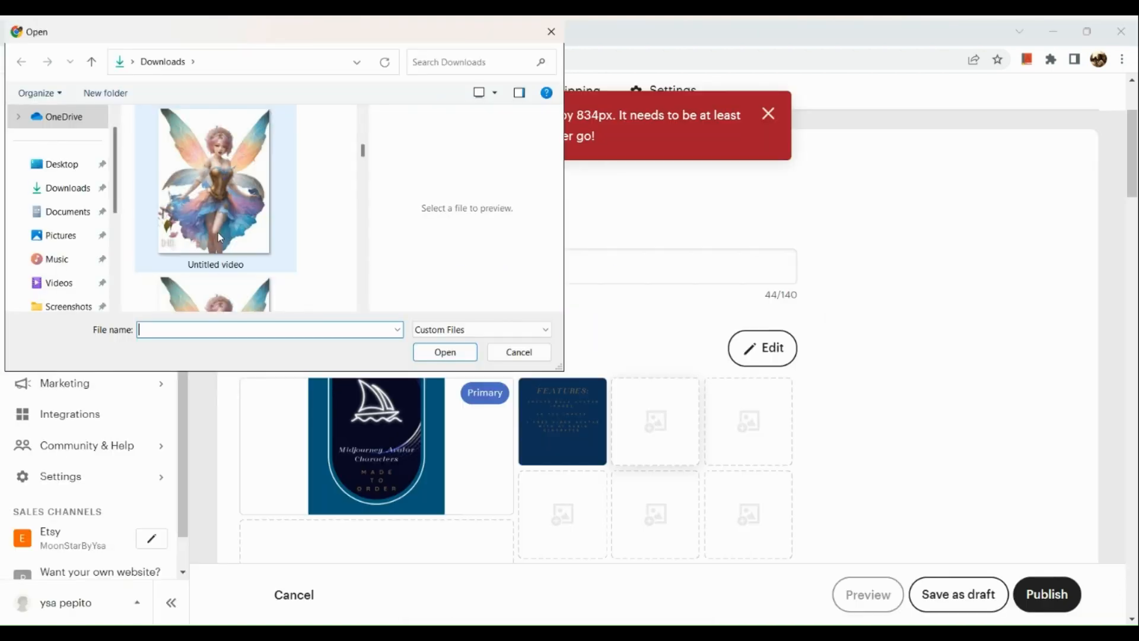
double_click(220, 237)
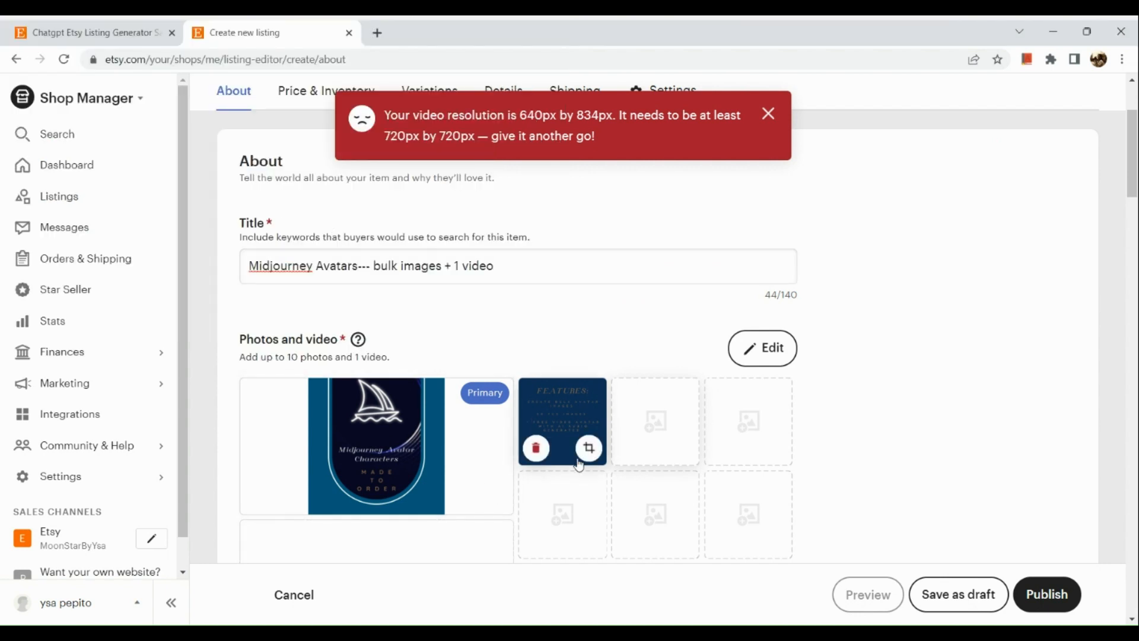
Step: Add the fairy image "DreamShaper_v5_fine_art_masterclass_splash_spray_trickle_0" from Downloads as the third listing photo
left_click(667, 464)
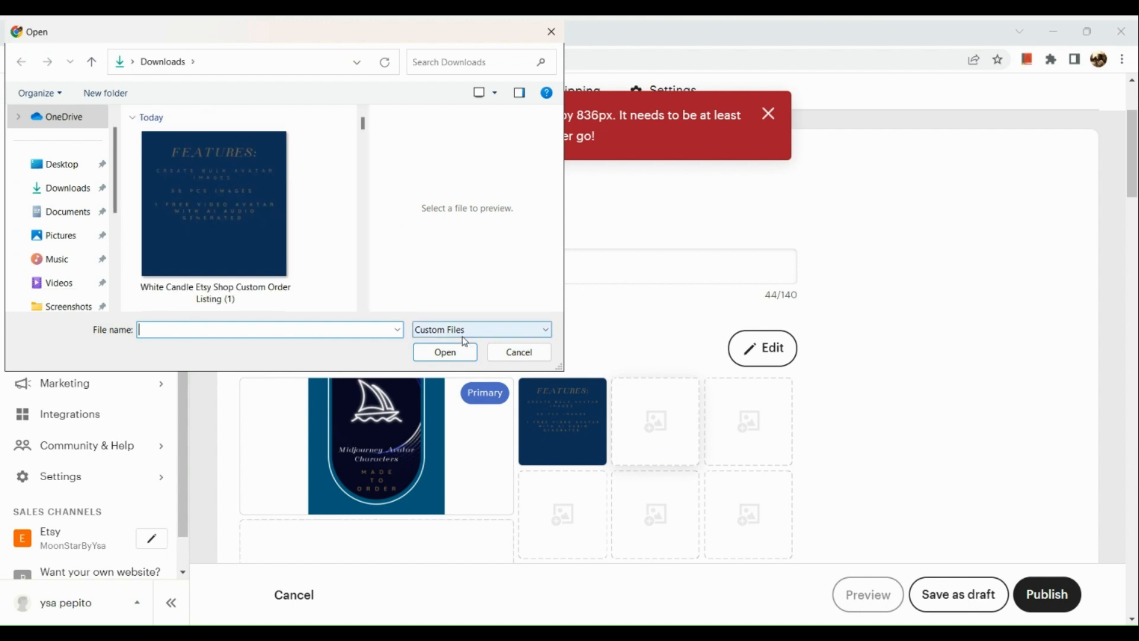
scroll(363, 293, "down", 5)
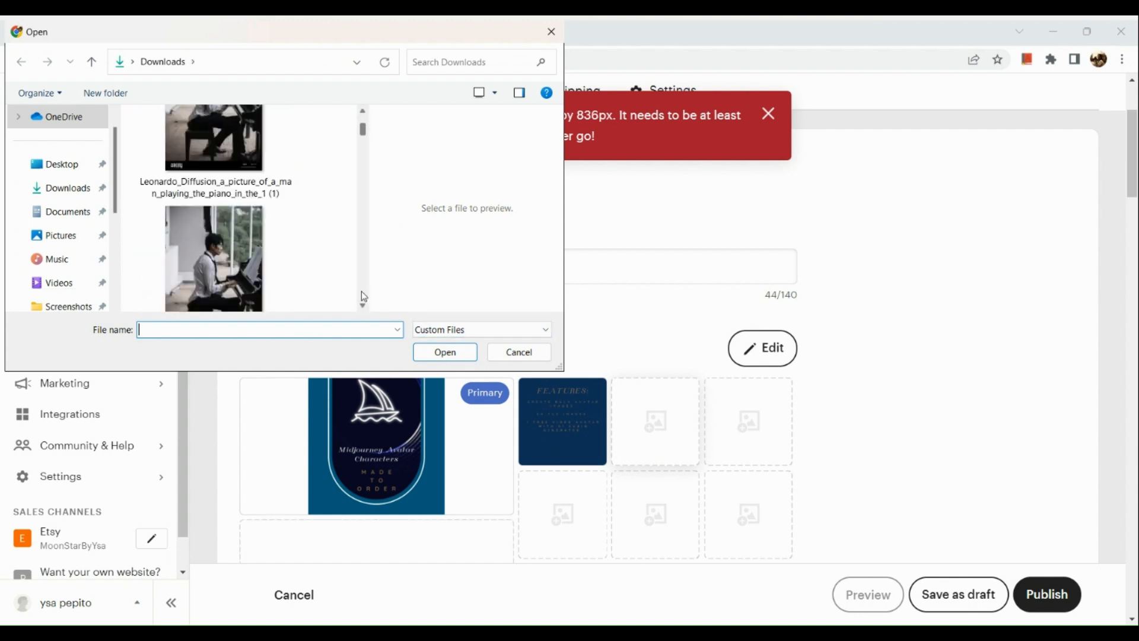
scroll(364, 296, "down", 5)
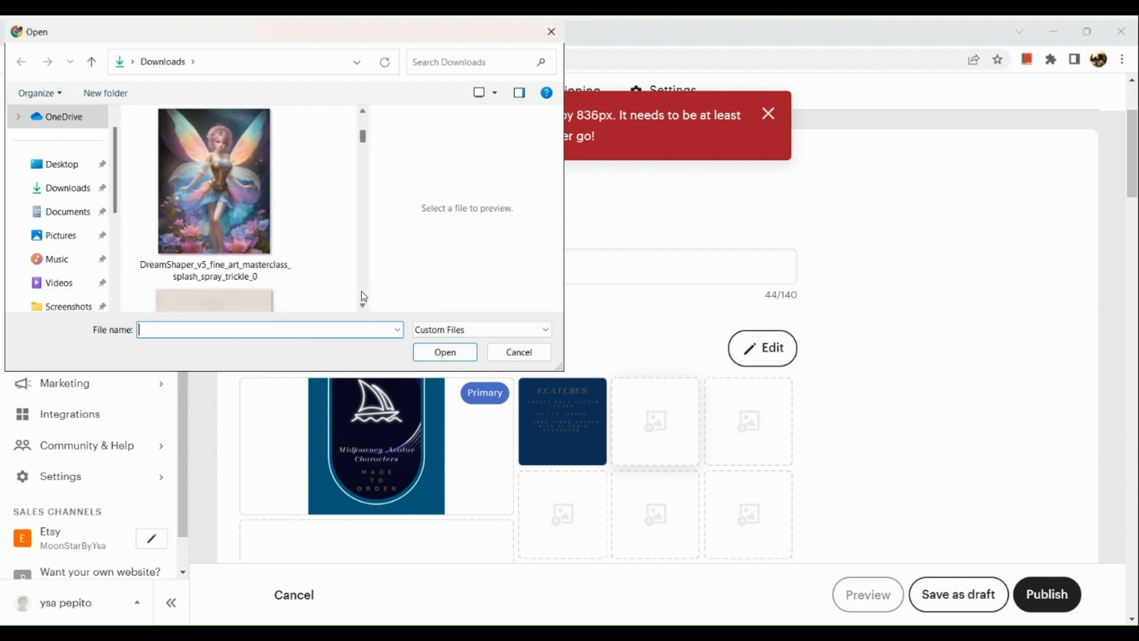
double_click(248, 238)
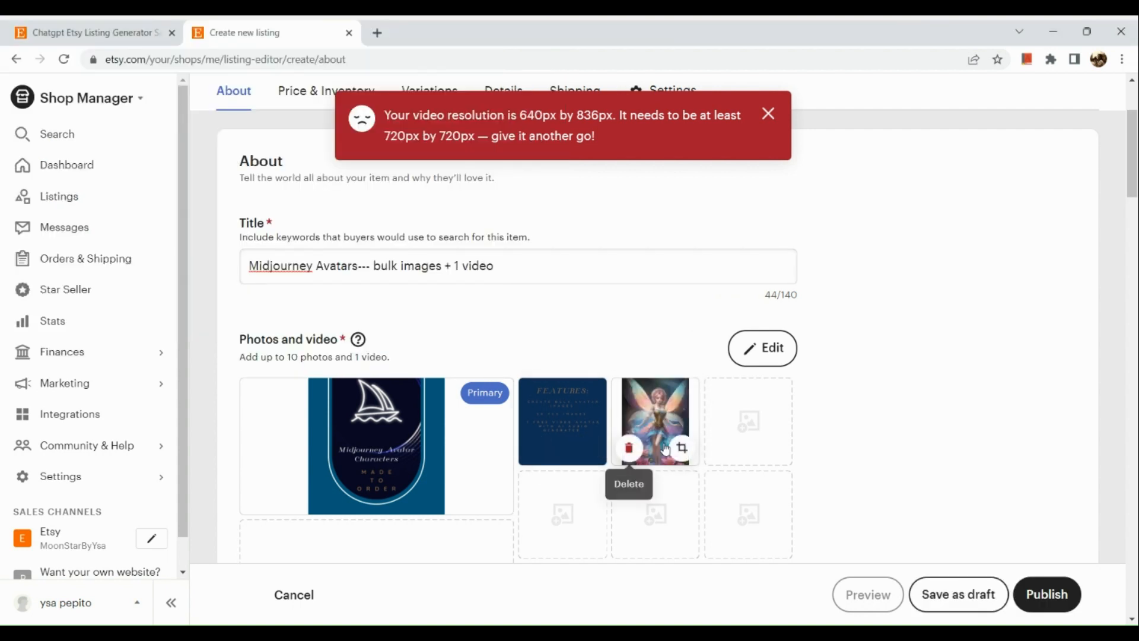
Step: Fill in the description with the text starting "Enhance your online presence and captivate your audience with our remarkable Bulk Image Avatars collection!"
scroll(675, 446, "down", 5)
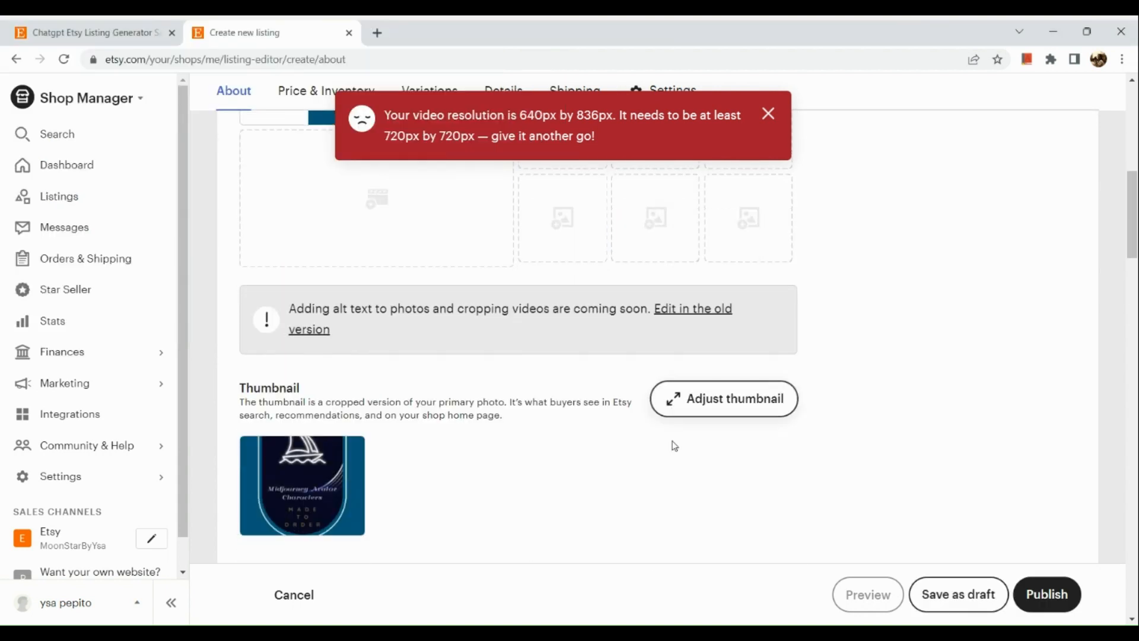
scroll(674, 446, "down", 6)
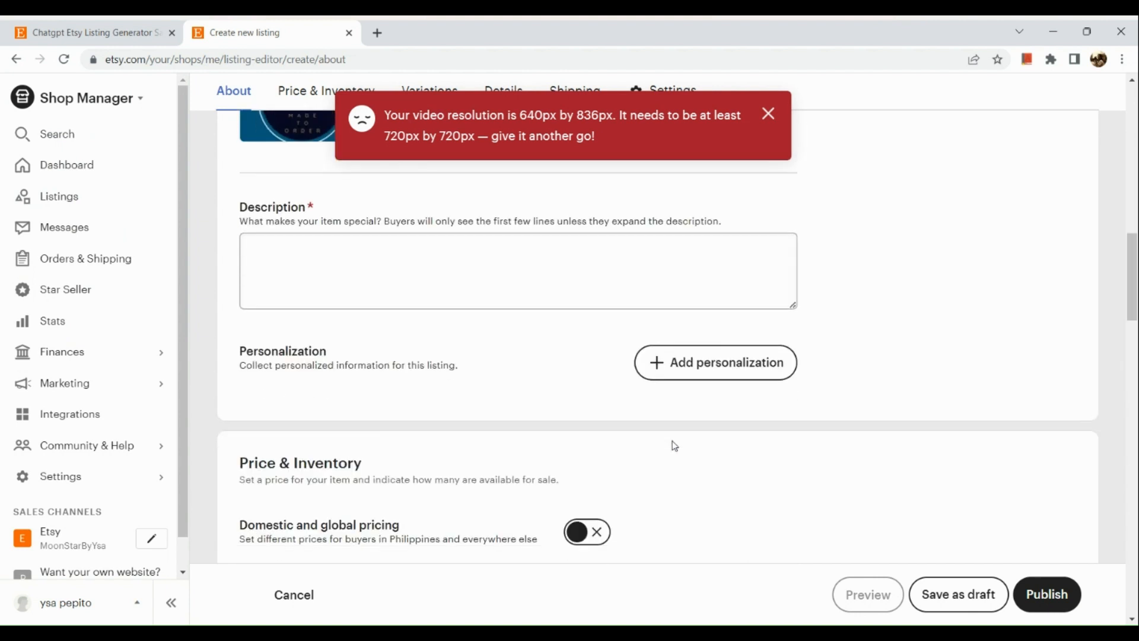
scroll(532, 332, "up", 2)
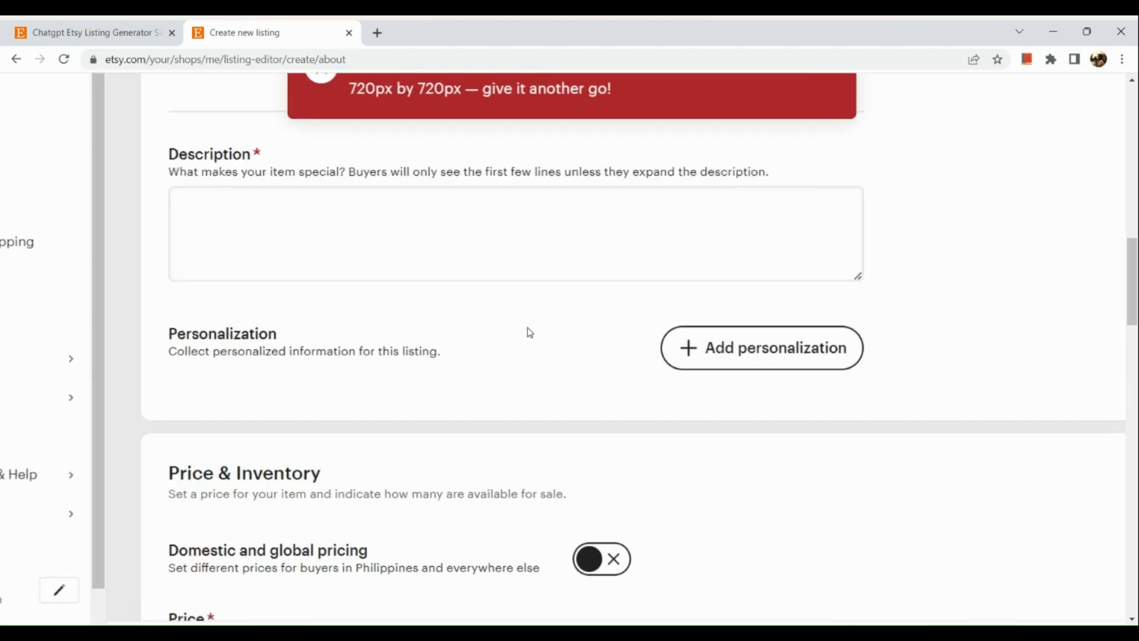
left_click(532, 230)
scroll(532, 229, "down", 1)
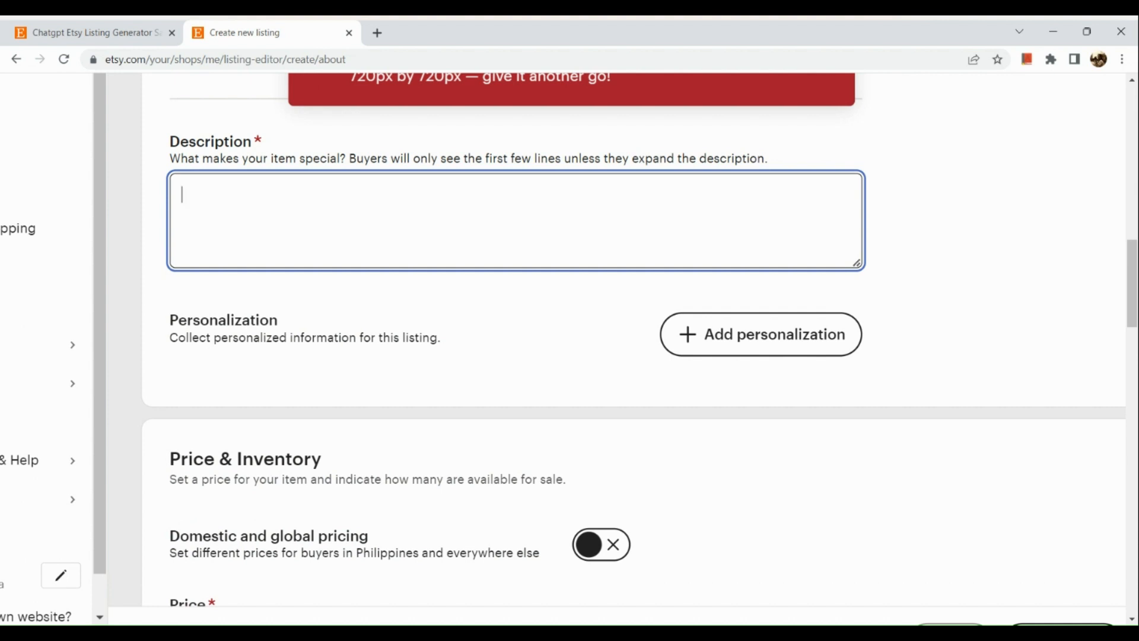
key("alt+Tab")
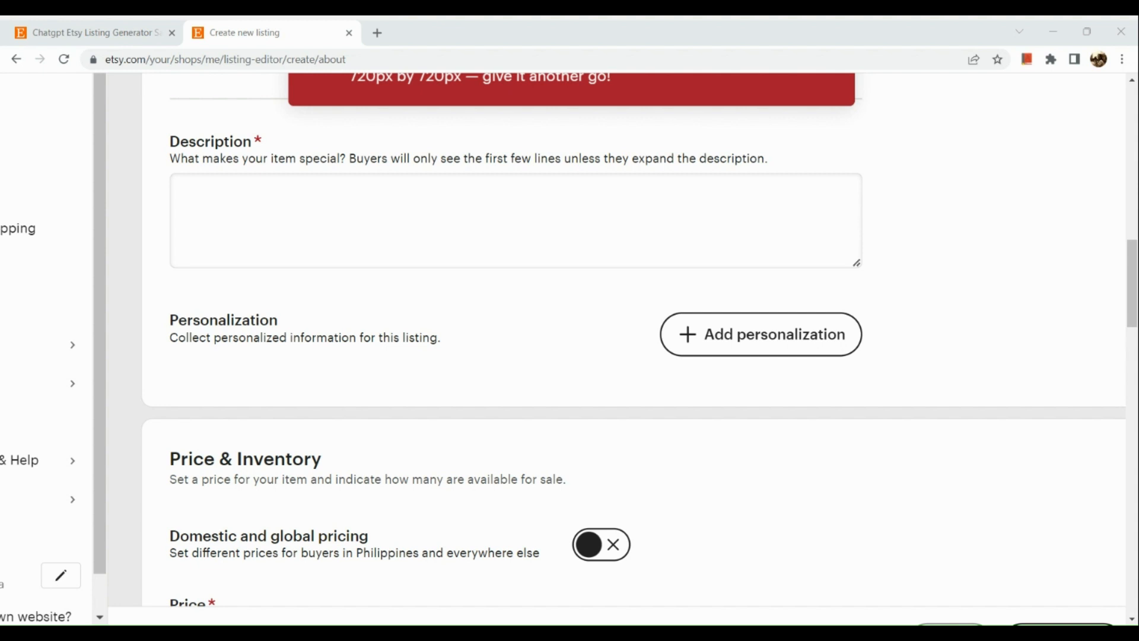
type("Enhance your online presence and captivate your audience with our remarkable Bulk Image Avatars collection! Designed with meticulous attention to detail, this curated set of diverse avatars is perfect for a wide range of applications, including social media profiles, websites, forums, and digital presentations.")
key("ctrl+minus")
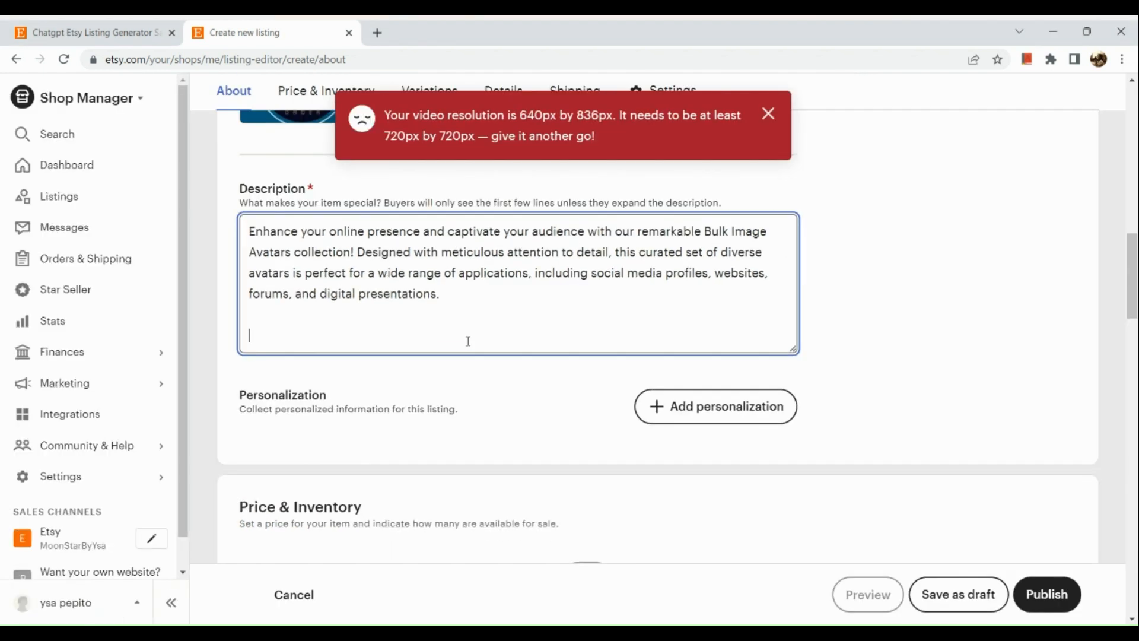
Step: Add personalization to the listing, keeping the default instructions for buyers
scroll(525, 496, "down", 2)
scroll(641, 353, "up", 5)
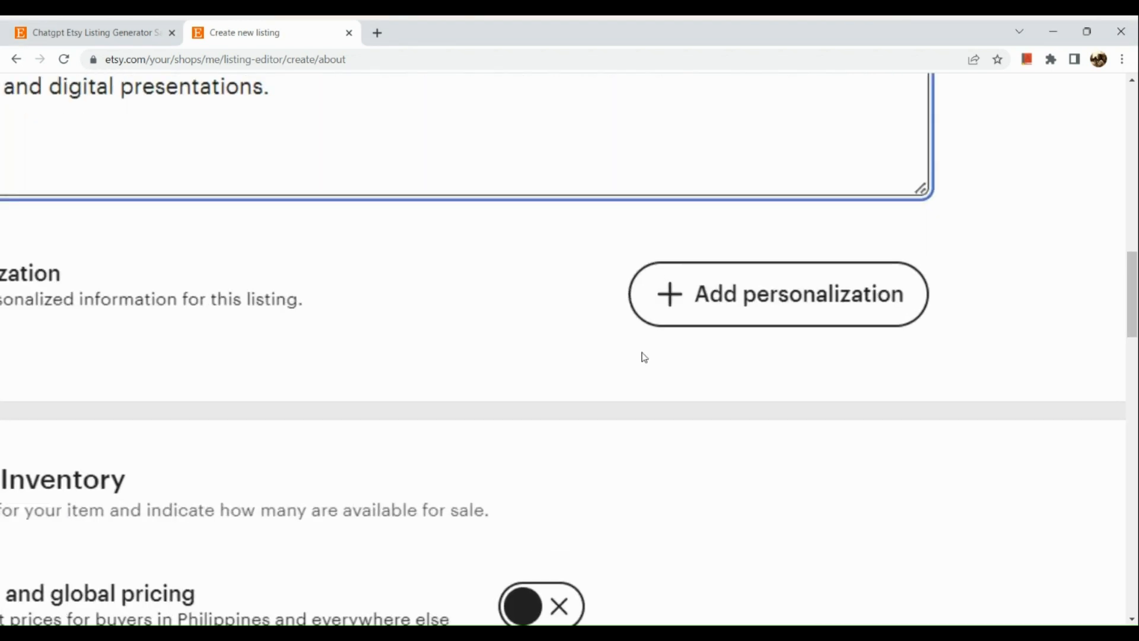
left_click(734, 305)
scroll(733, 304, "down", 5)
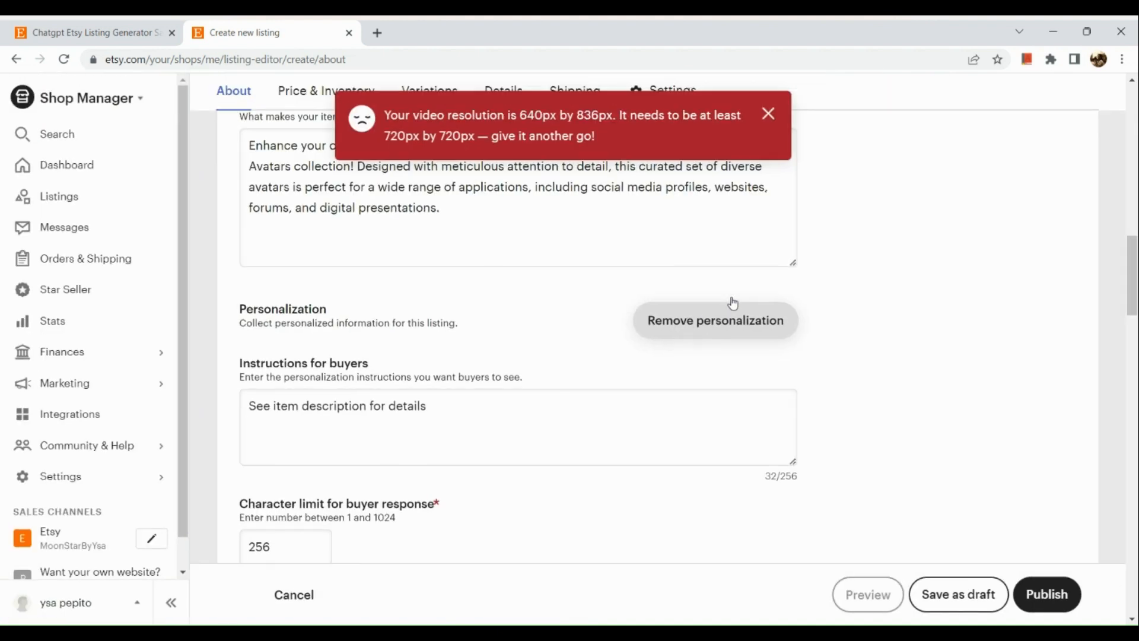
scroll(446, 380, "up", 4)
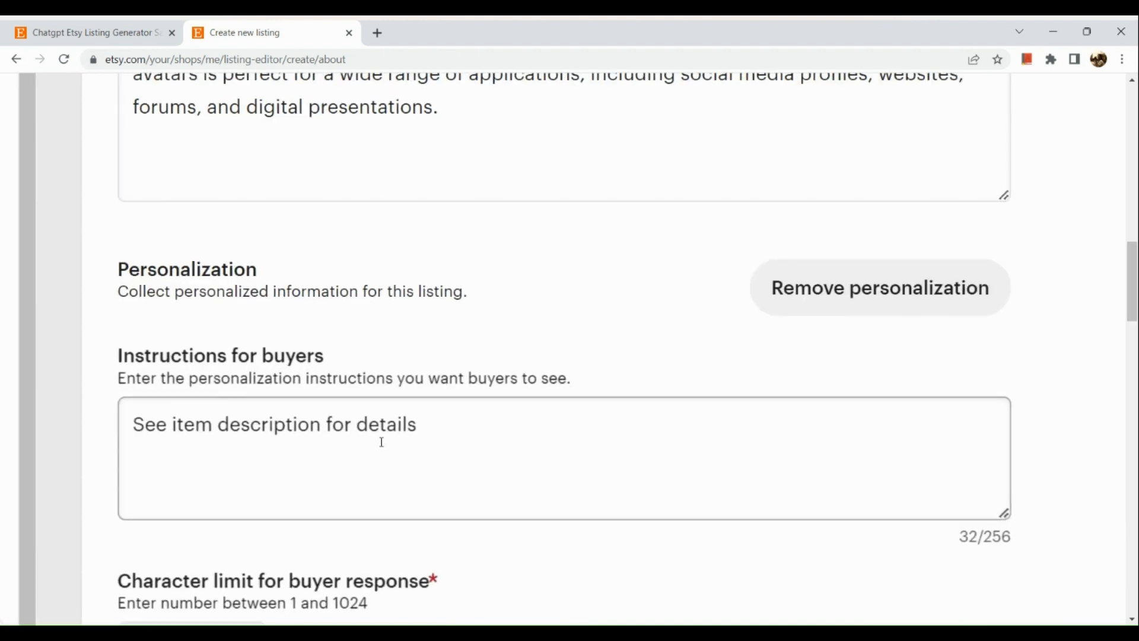
Step: Replace the buyer instructions with the text starting "If you have any other specific requests or important details" and make personalization optional for the buyer
scroll(382, 442, "down", 1)
left_click(357, 366)
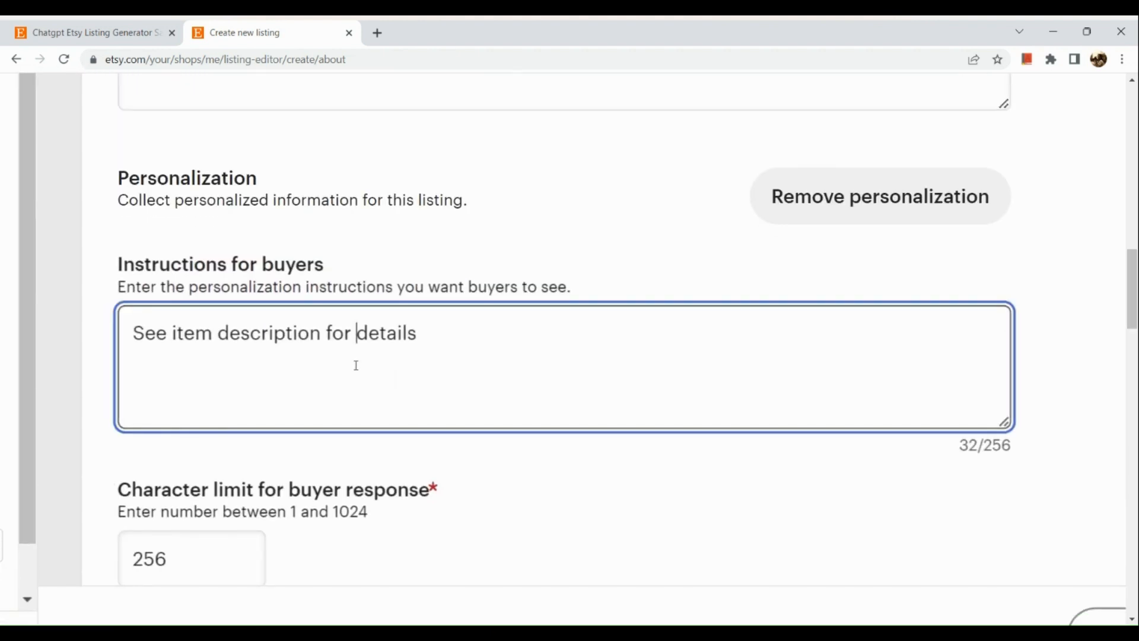
key("ctrl+shift+Left")
key("ctrl+shift+Left")
key("ctrl+shift+Left")
key("ctrl+shift+Left")
key("ctrl+shift+Left")
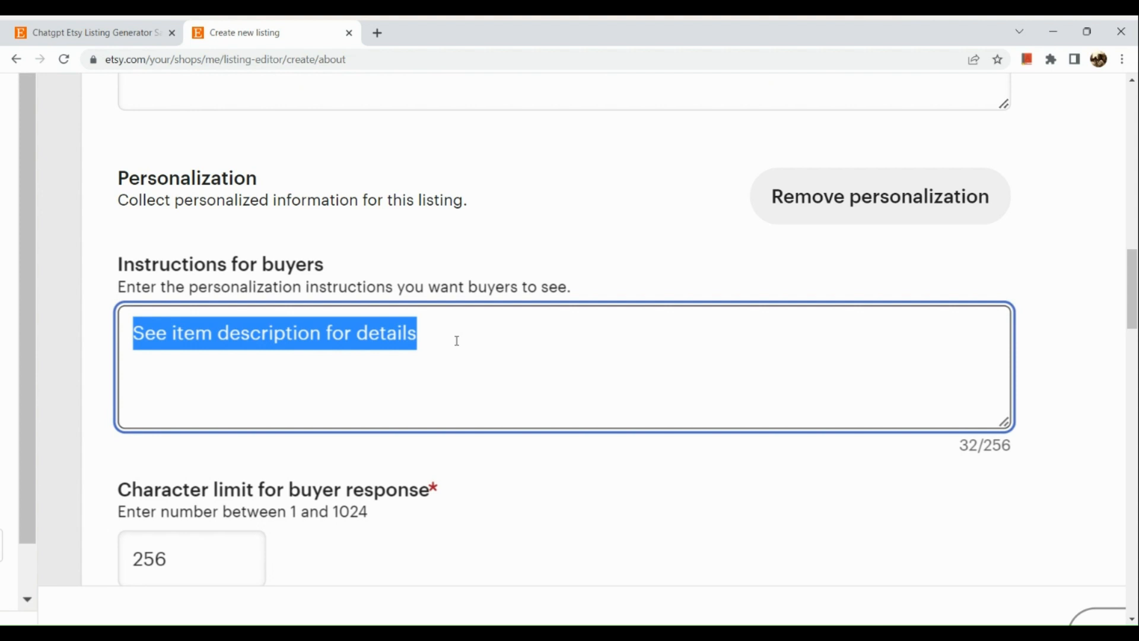
key("BackSpace")
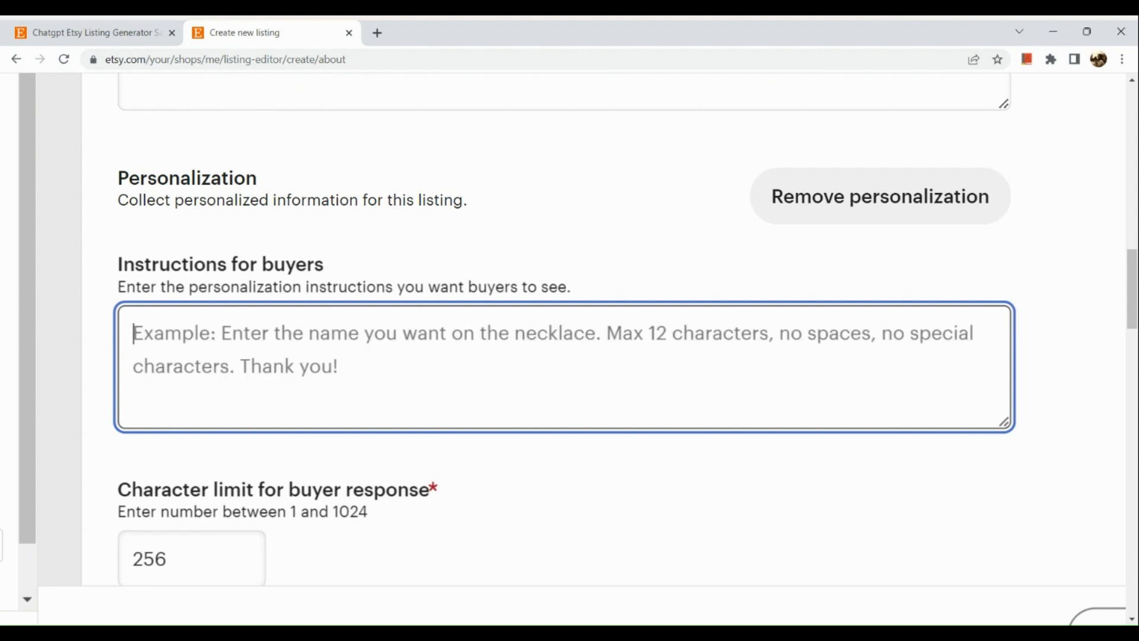
key("alt+Tab")
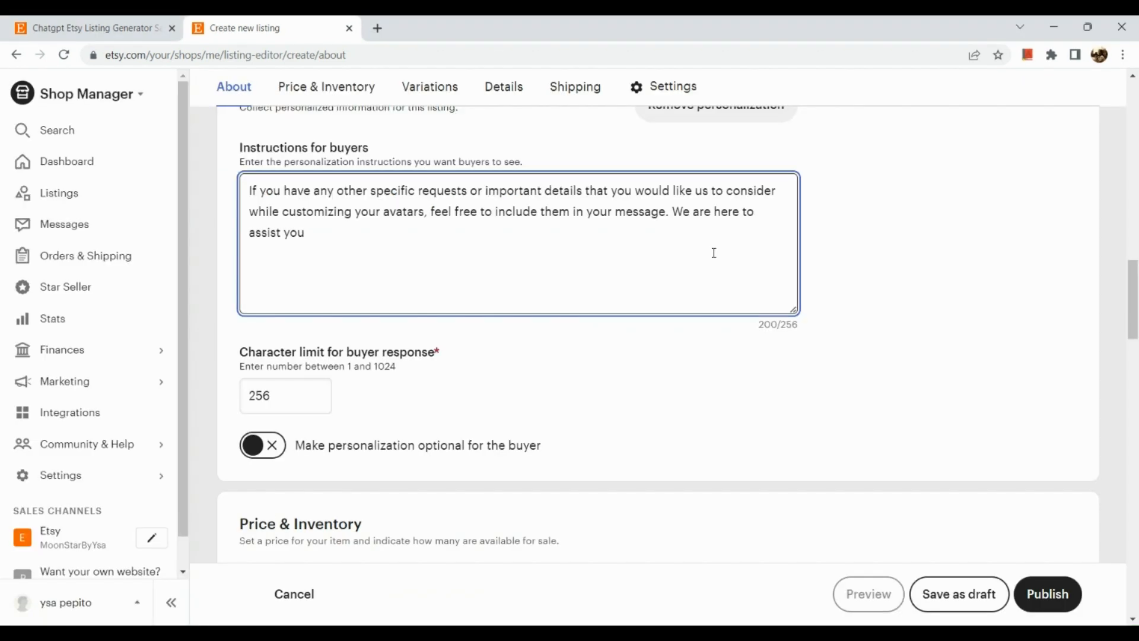
type(".")
scroll(681, 376, "down", 3)
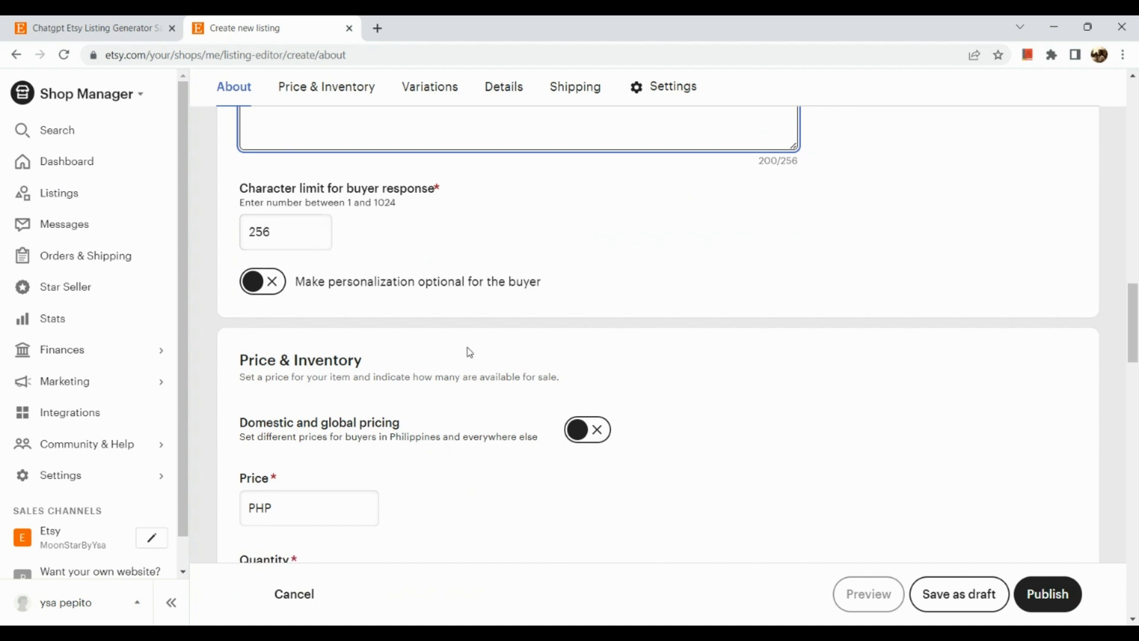
left_click(254, 291)
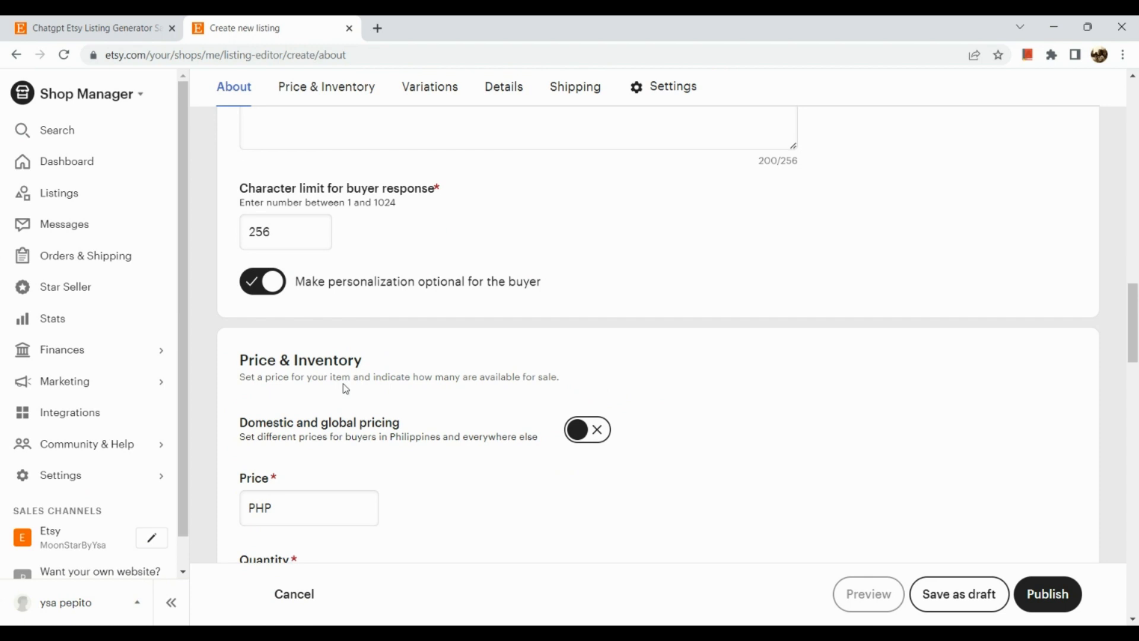
Step: Enable domestic and global pricing, with a price of PHP 500 for the Philippines and PHP 1000 for everywhere else
scroll(345, 389, "down", 4)
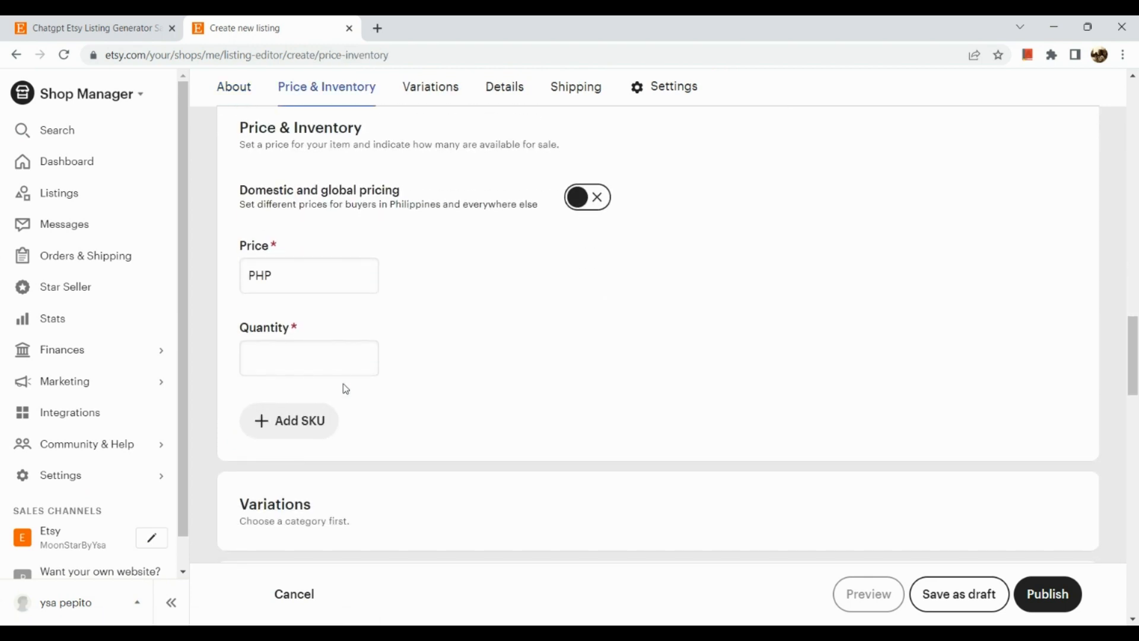
left_click(586, 214)
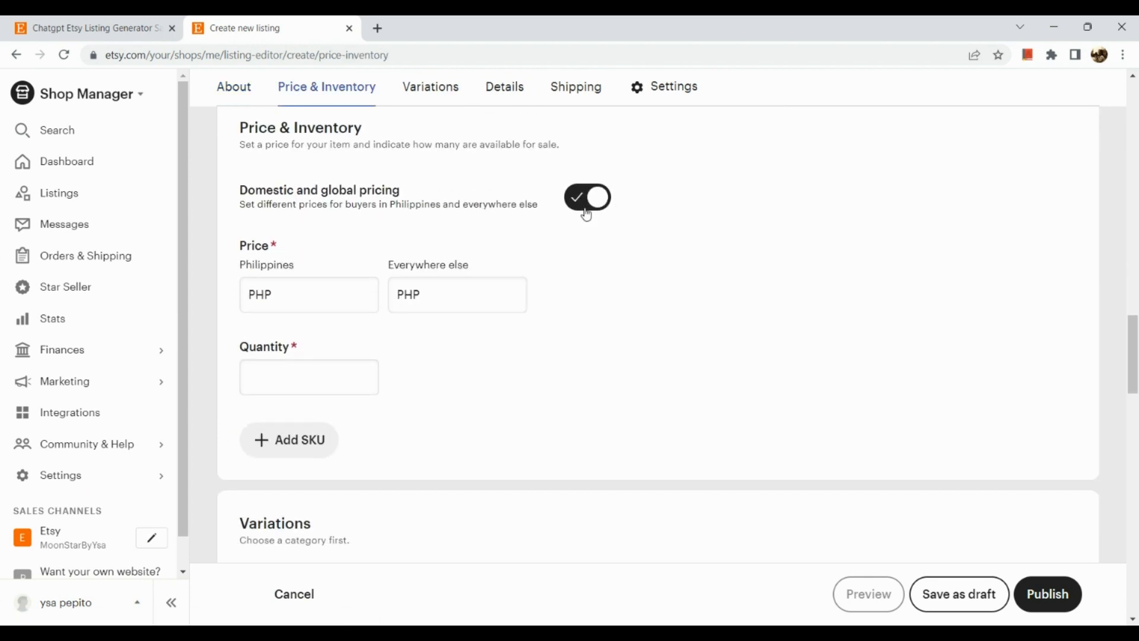
left_click(313, 297)
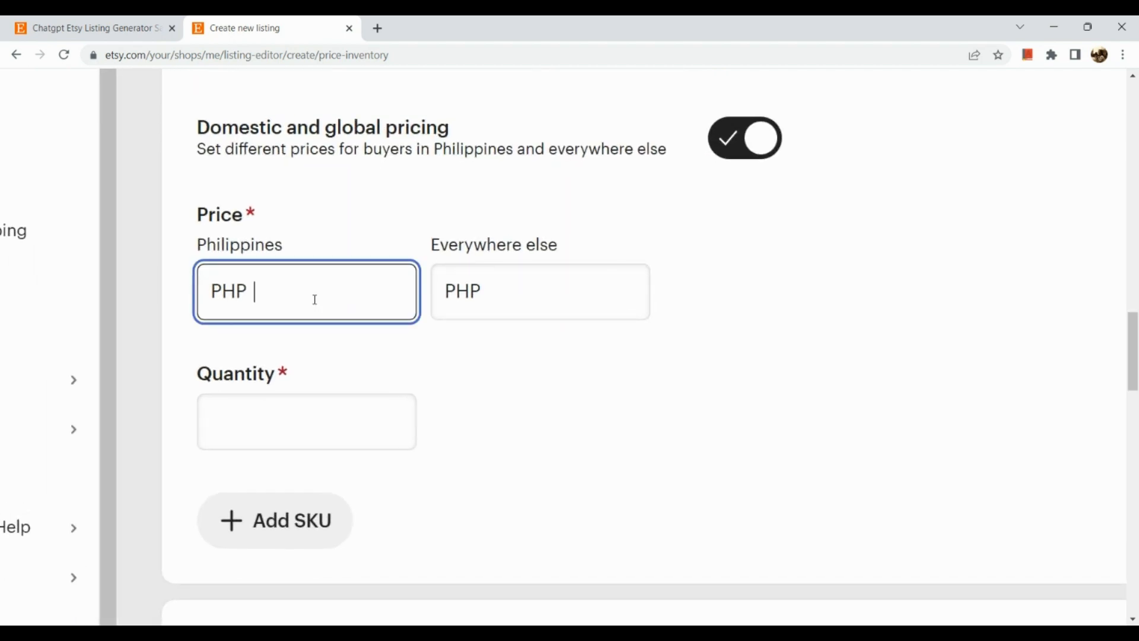
type("500")
left_click(523, 314)
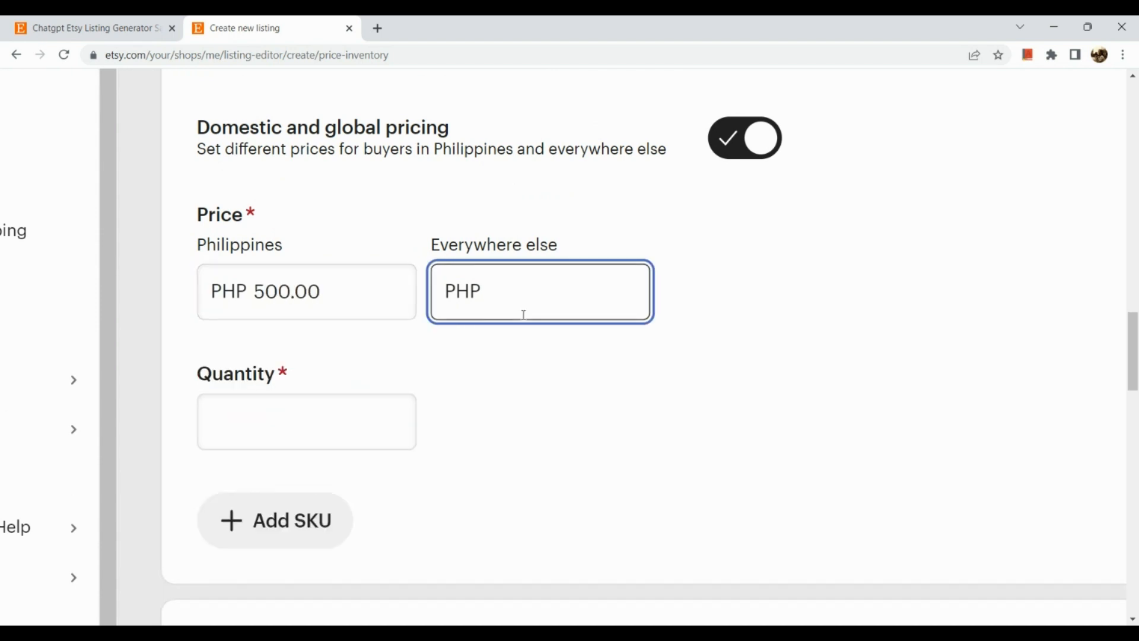
type("1000")
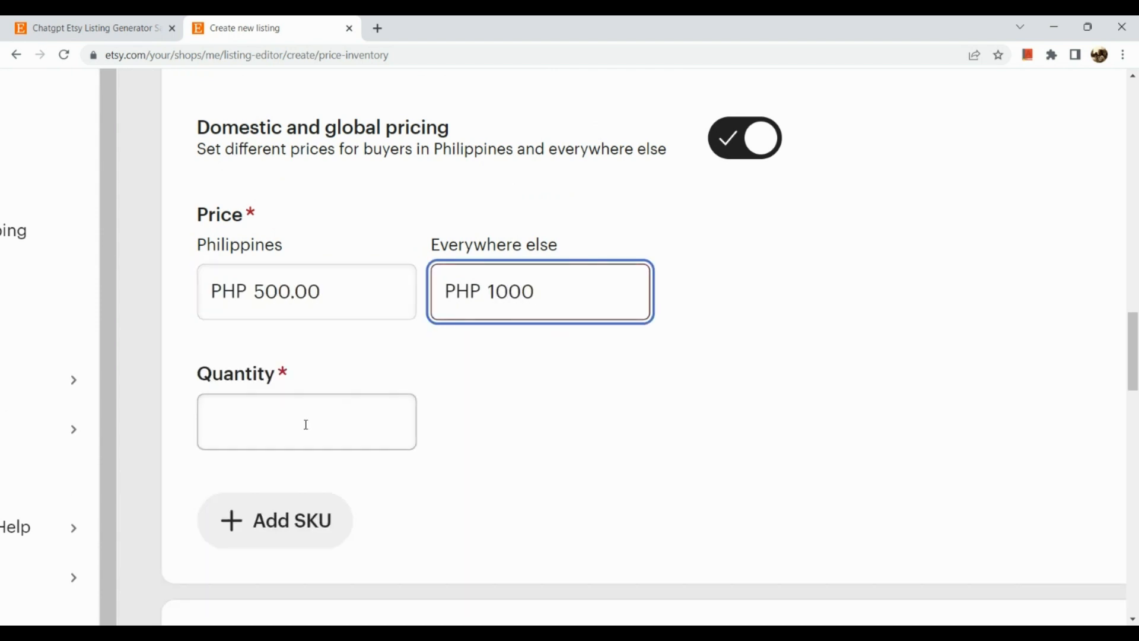
Step: Set the listing's available quantity to 50
scroll(308, 415, "down", 1)
left_click(332, 329)
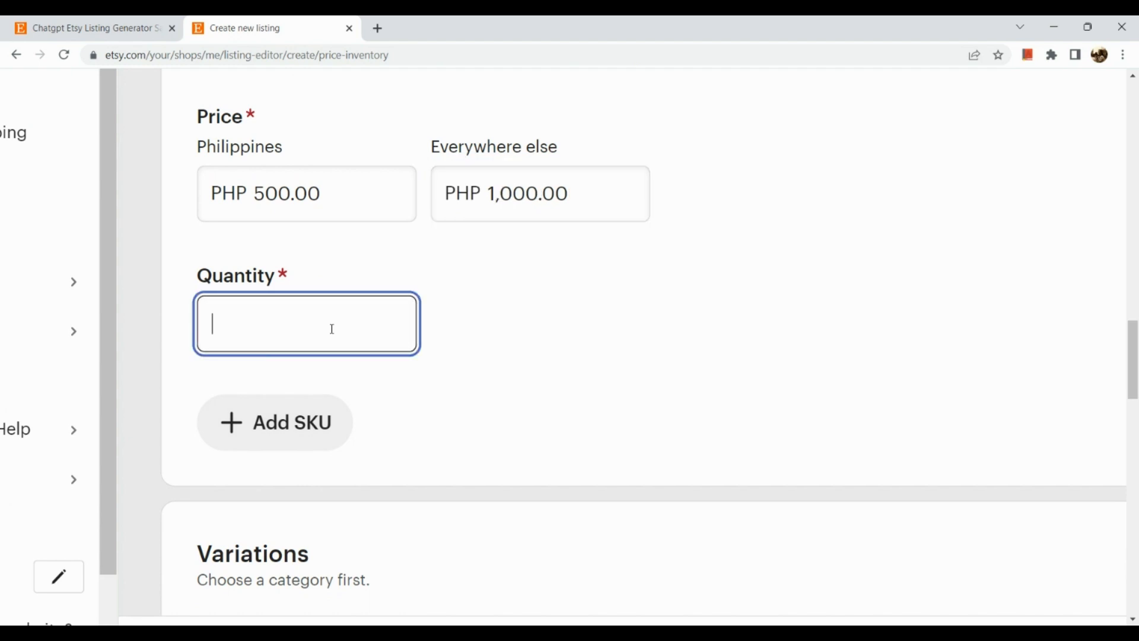
type("50")
Step: Start adding the listing's core details and choose Digital files as the item type
scroll(332, 329, "down", 5)
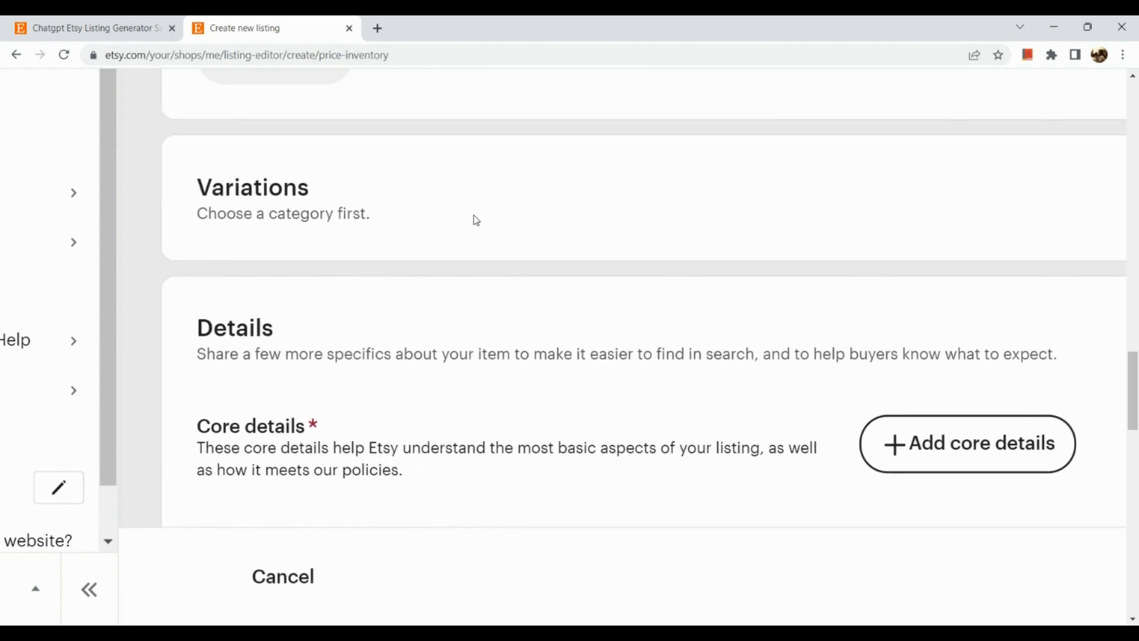
scroll(474, 219, "right", 7)
scroll(474, 220, "down", 3)
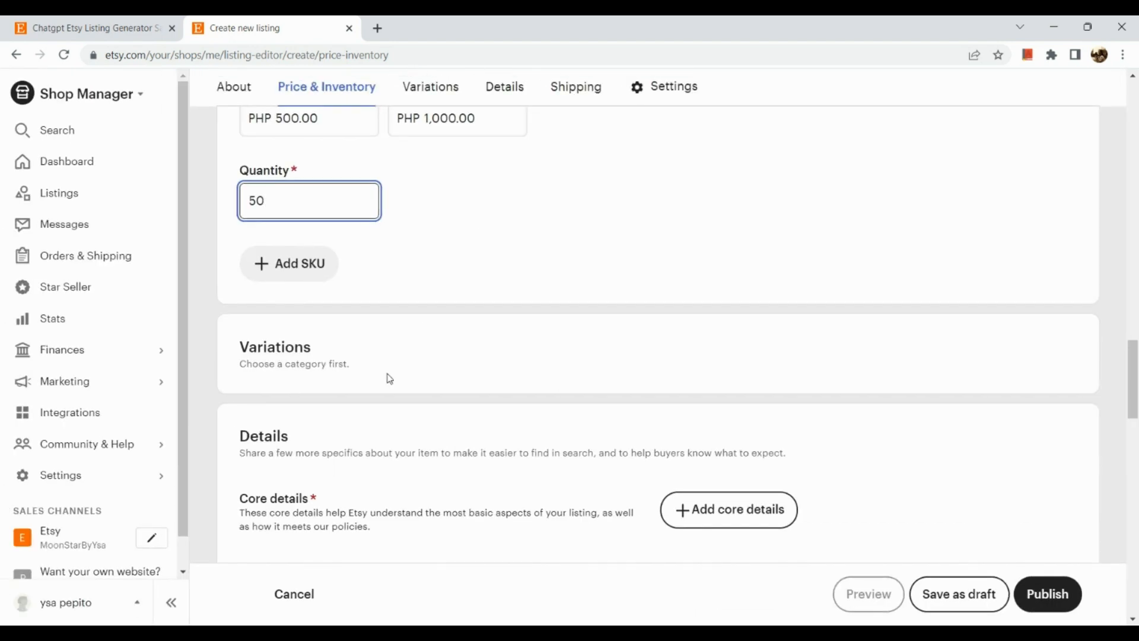
scroll(373, 391, "down", 1)
scroll(367, 321, "down", 3)
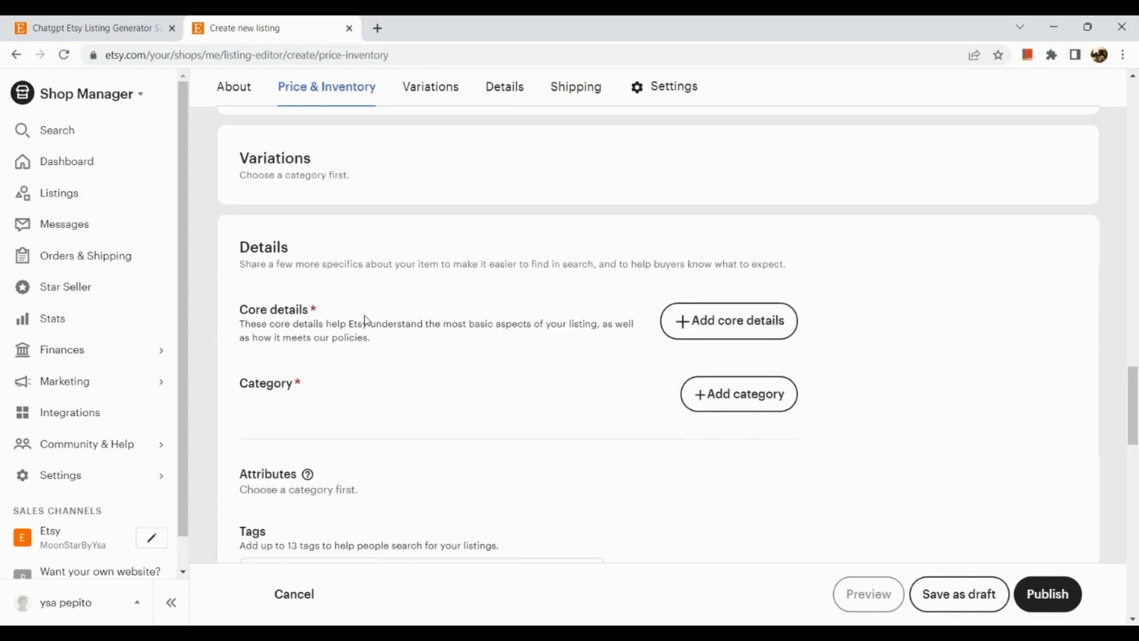
scroll(368, 321, "up", 3)
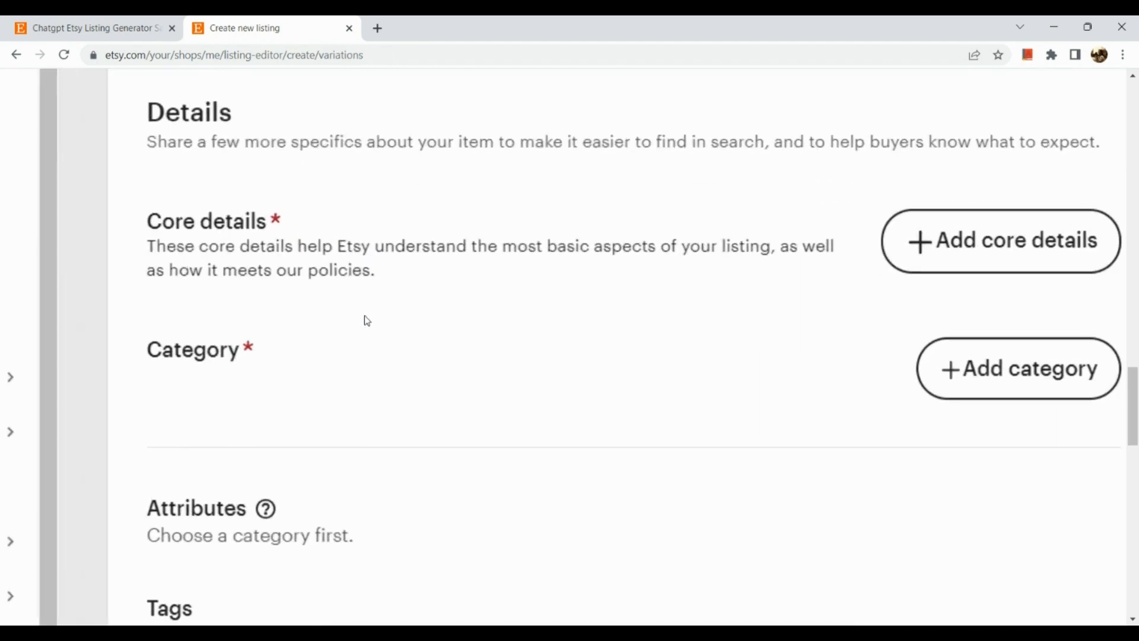
scroll(368, 321, "right", 6)
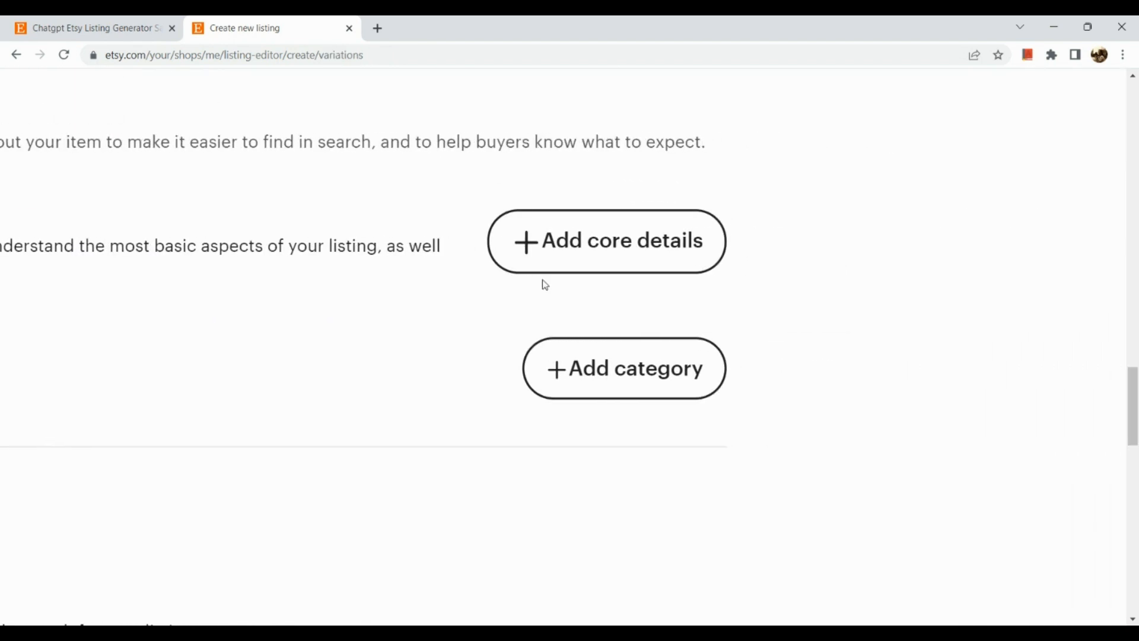
left_click(605, 261)
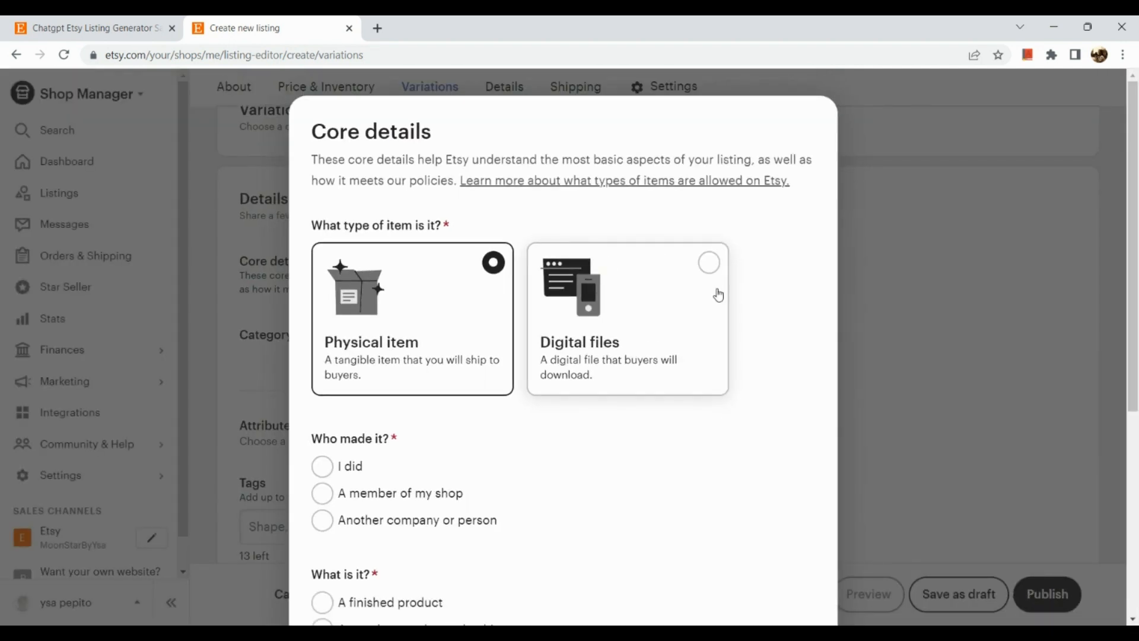
scroll(716, 289, "up", 3)
left_click(703, 240)
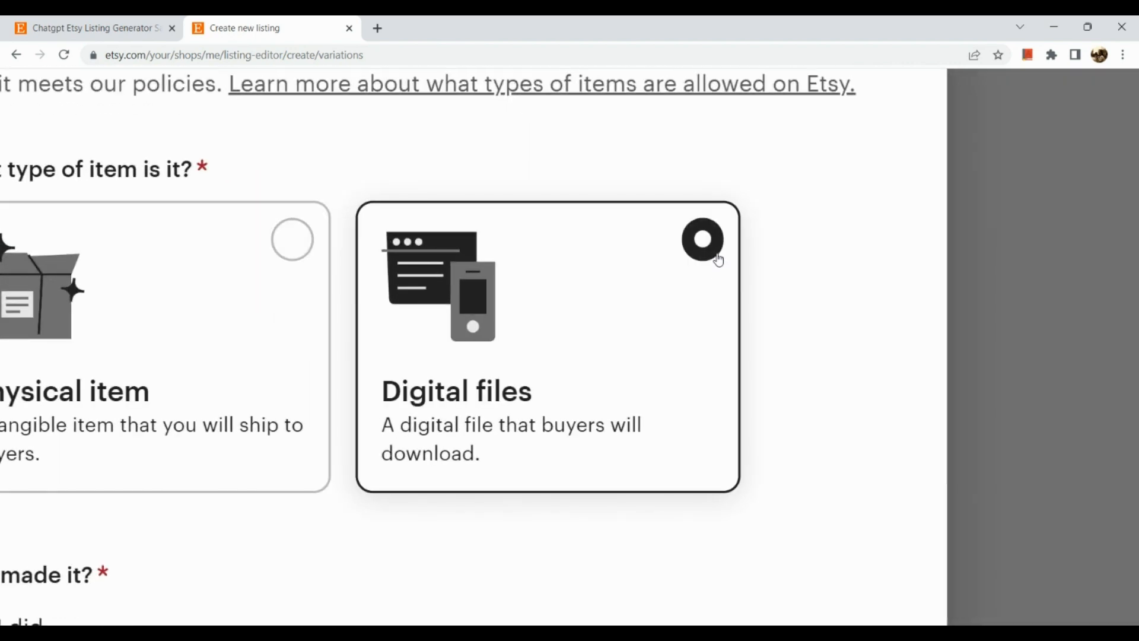
Step: In the core details, state that "I did" make the item and that it is a finished product
scroll(610, 451, "down", 2)
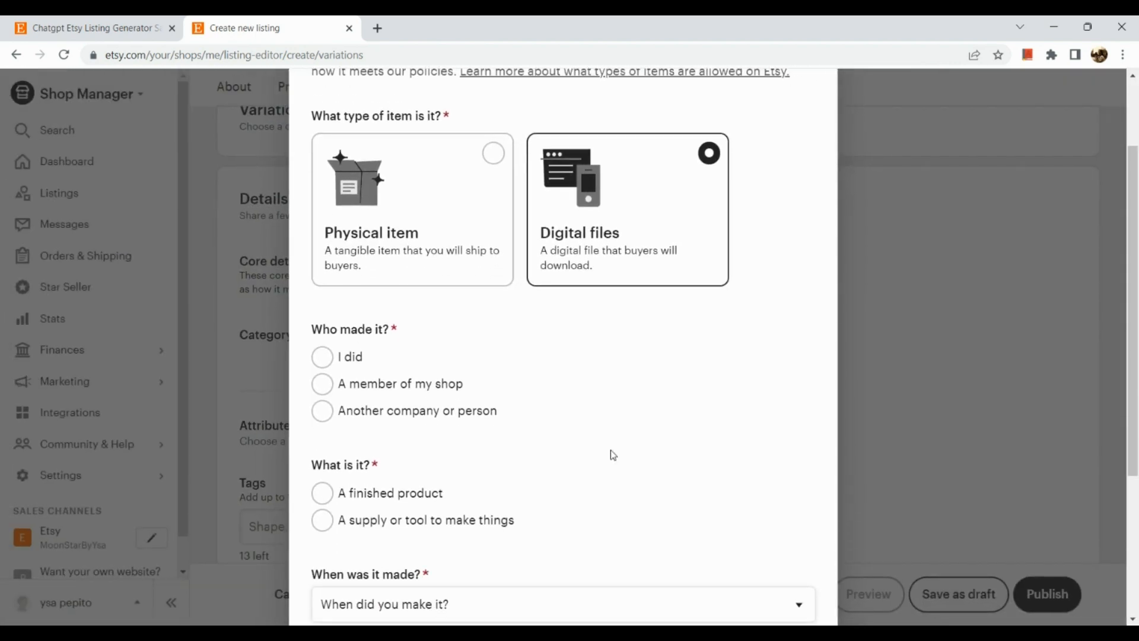
scroll(395, 394, "up", 3)
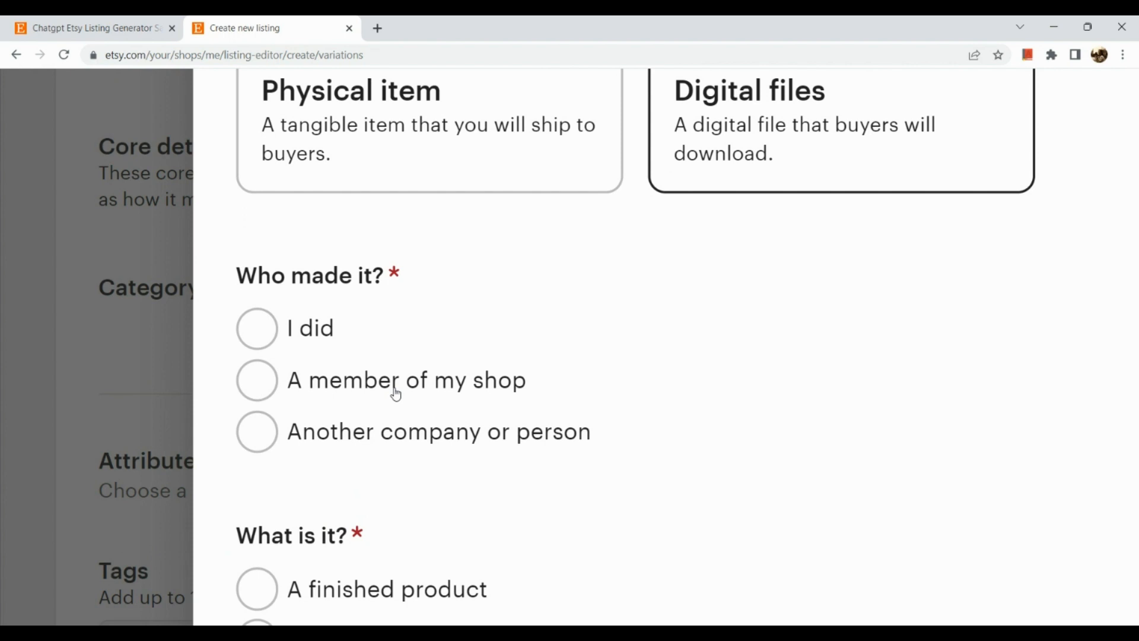
left_click(273, 326)
scroll(314, 412, "down", 2)
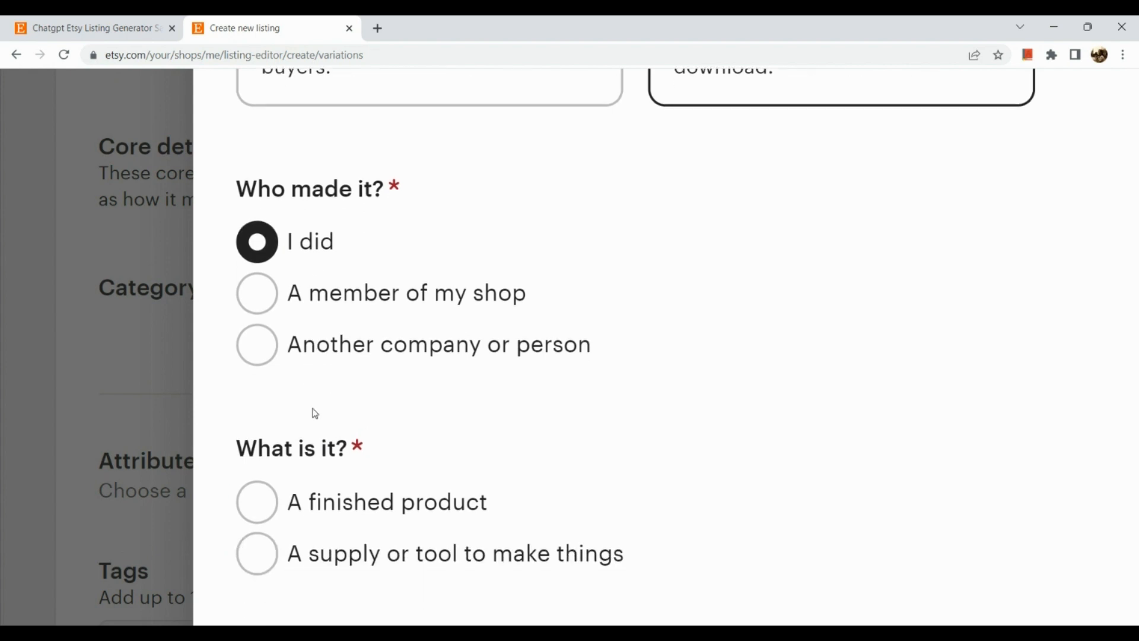
scroll(315, 413, "down", 2)
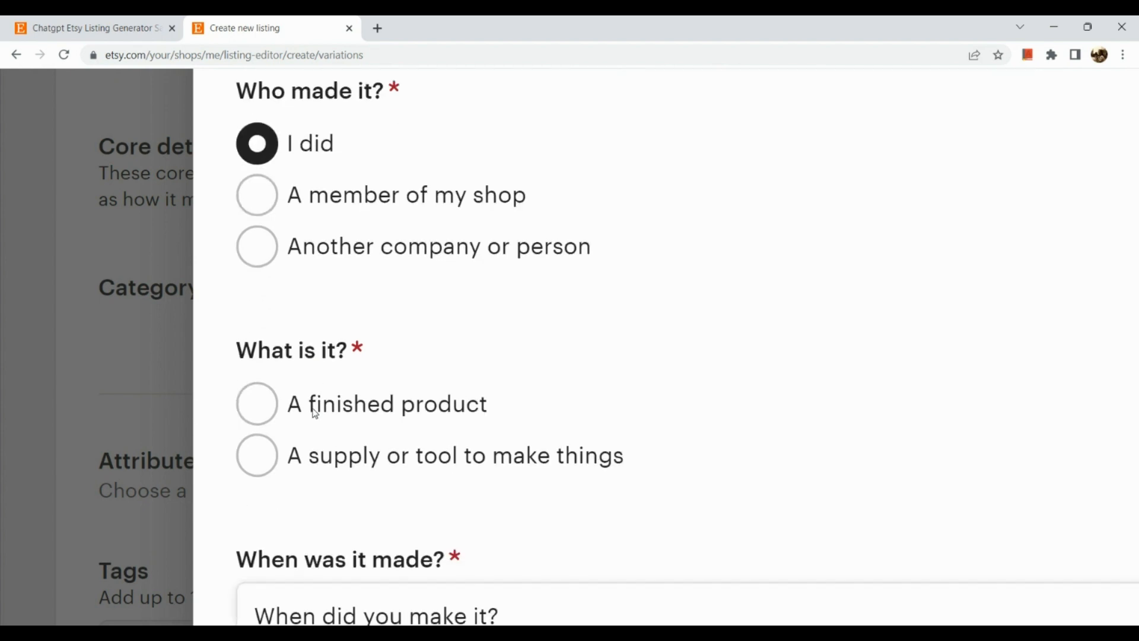
left_click(323, 396)
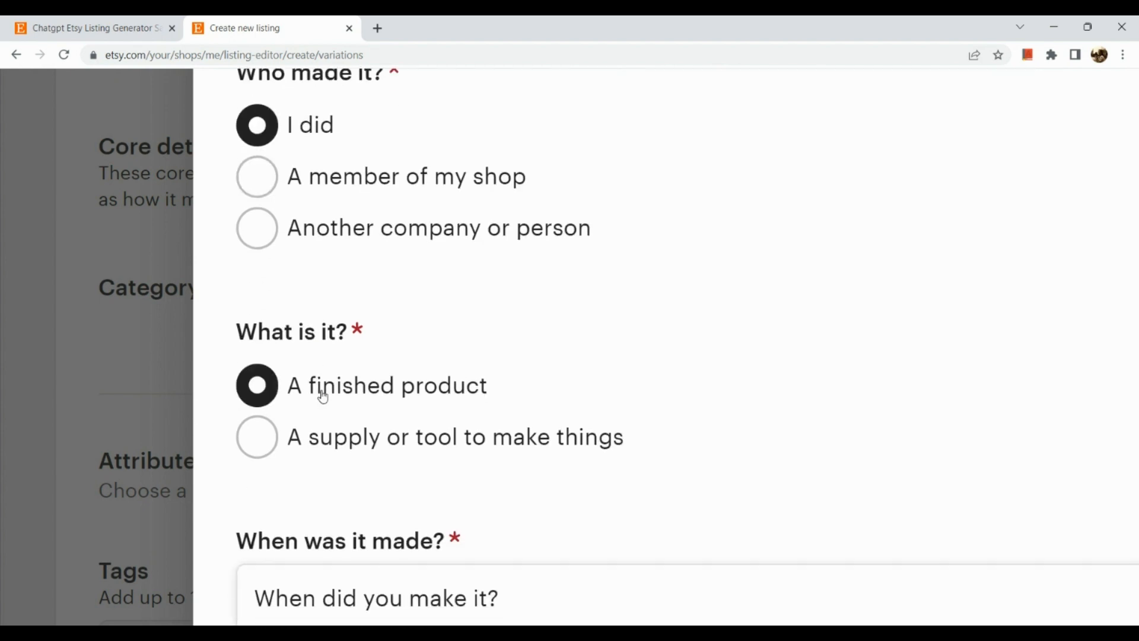
Step: Set when the item was made to Made To Order, apply the core details and confirm the switch to a digital listing
scroll(324, 396, "down", 3)
scroll(323, 395, "down", 1)
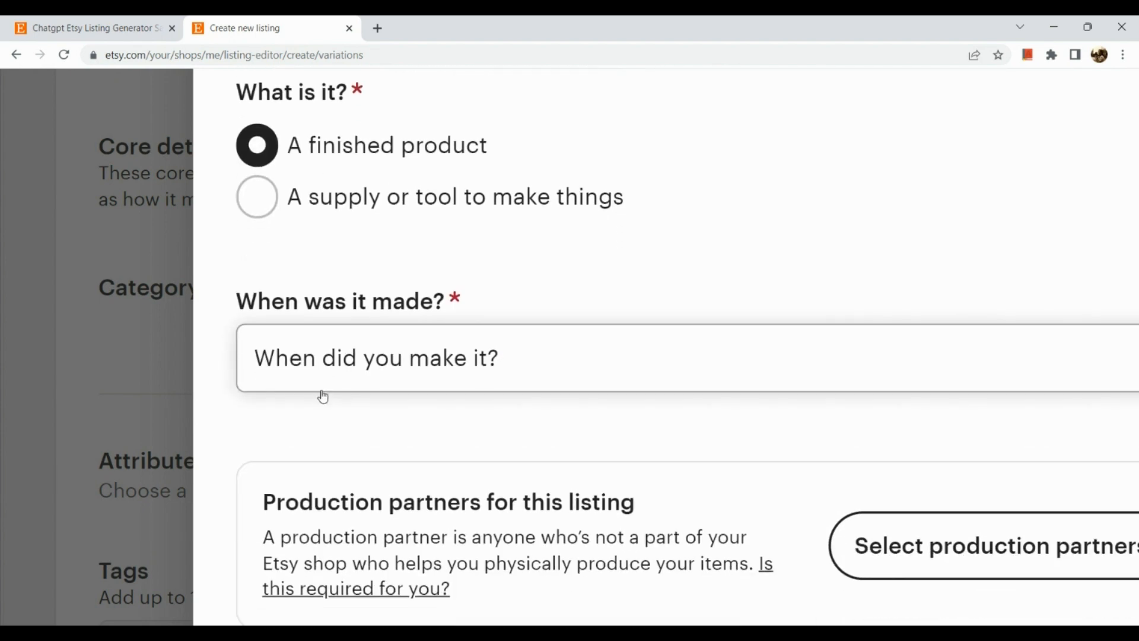
scroll(321, 396, "down", 2)
left_click(350, 372)
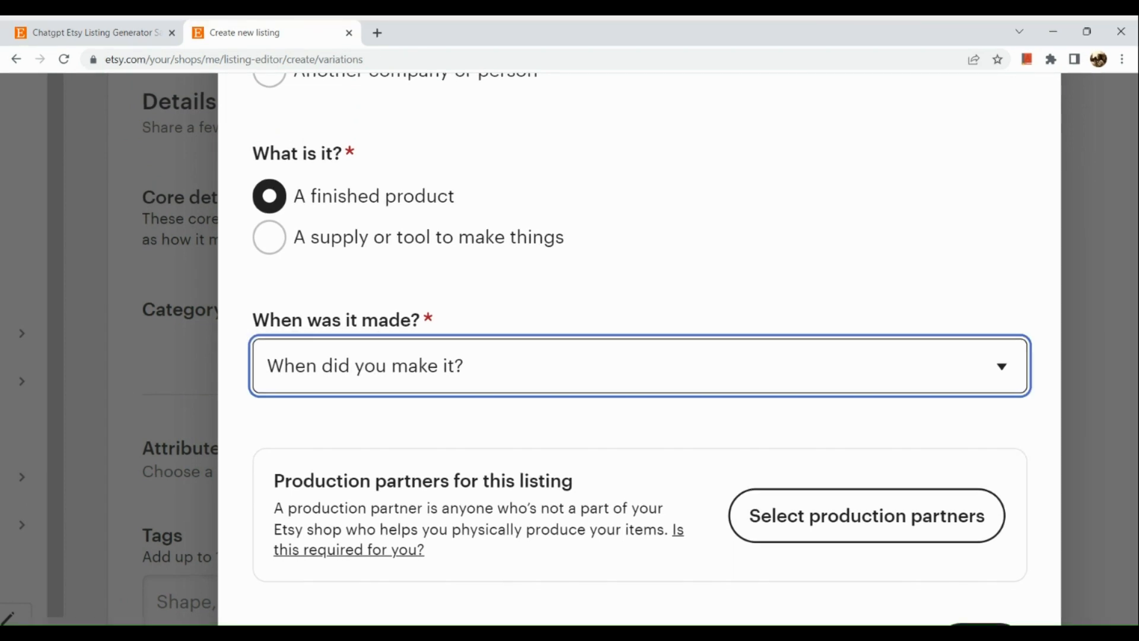
left_click(399, 81)
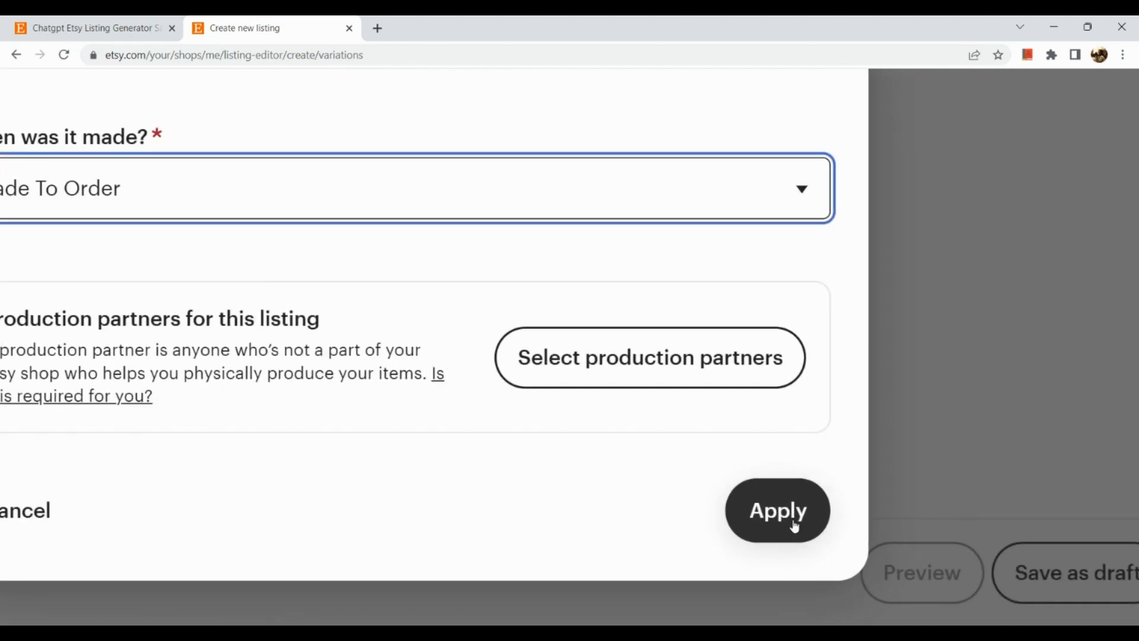
left_click(792, 561)
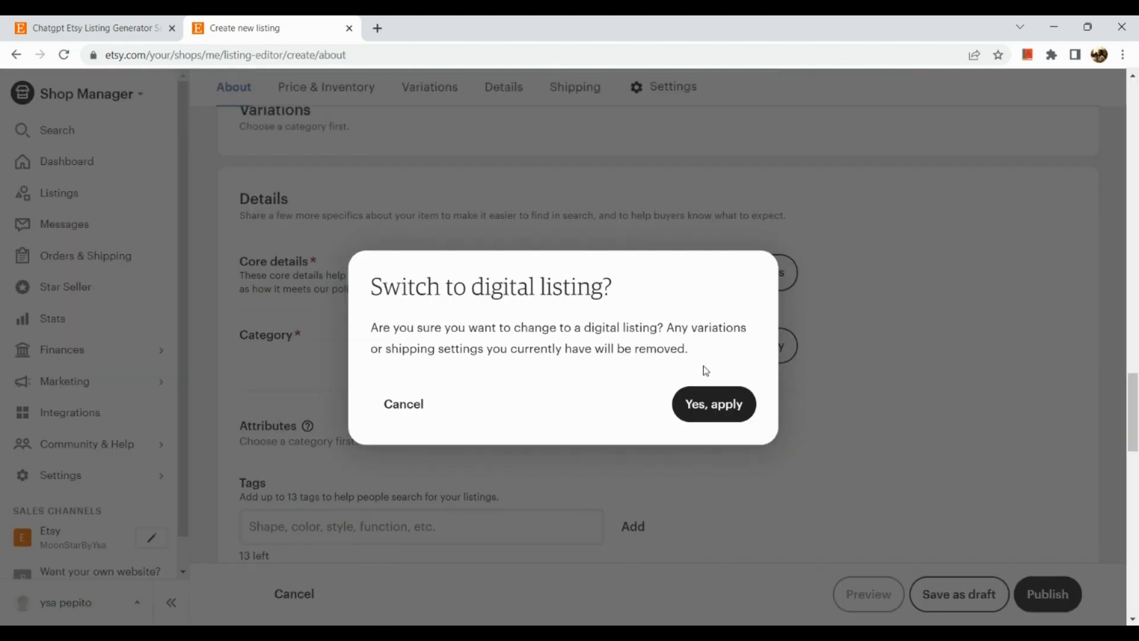
left_click(718, 406)
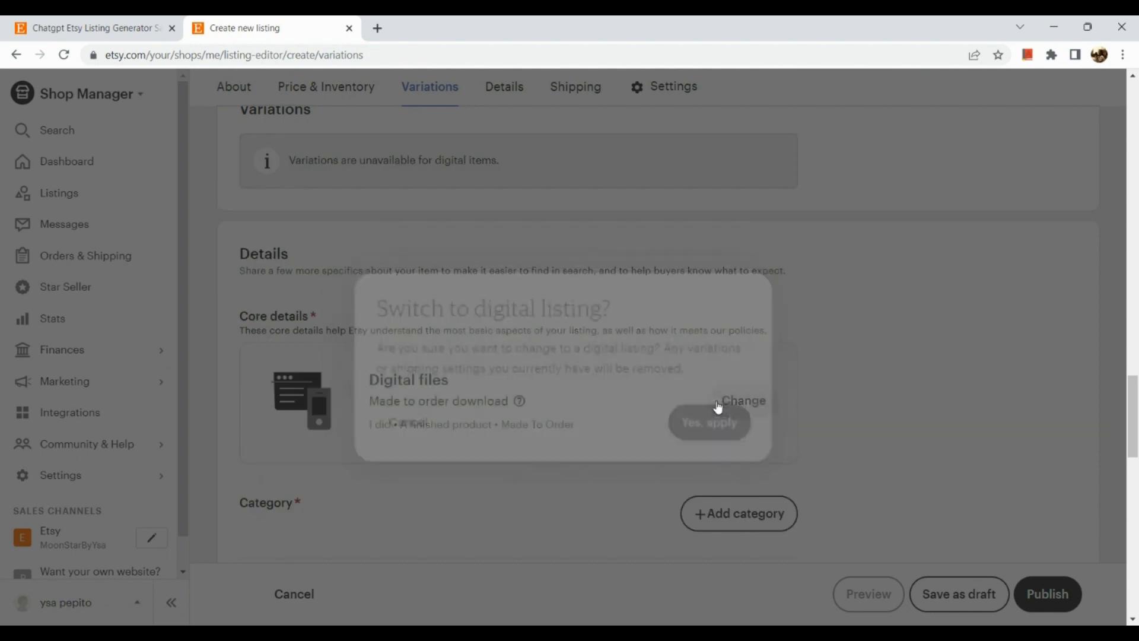
Step: Start adding a category to the listing and search the categories for "avtar"
scroll(718, 408, "down", 3)
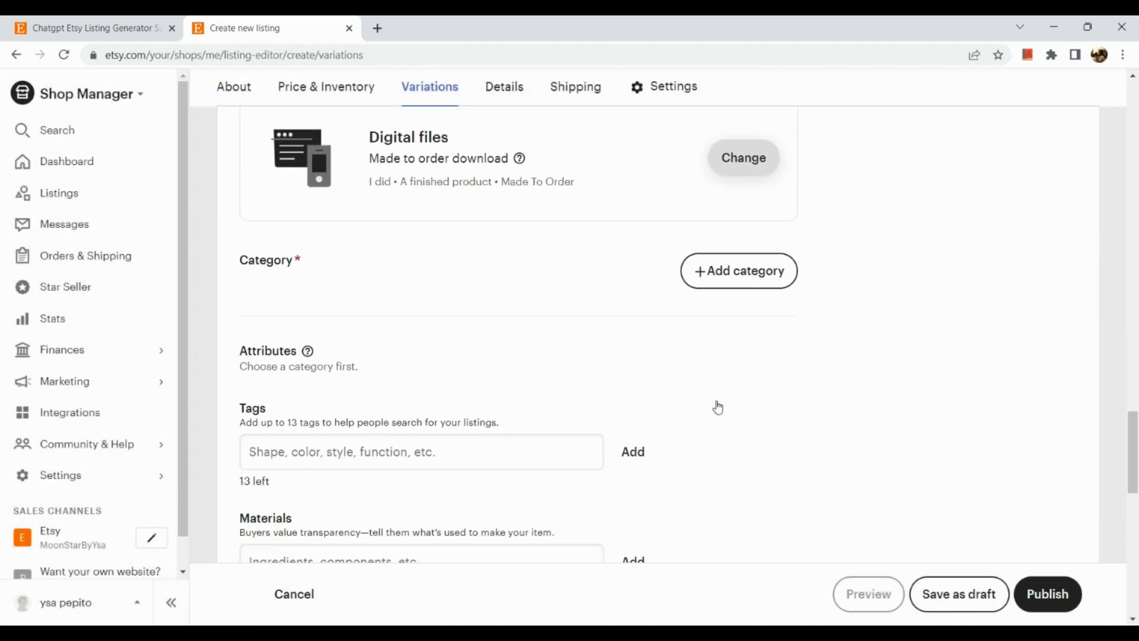
left_click(758, 273)
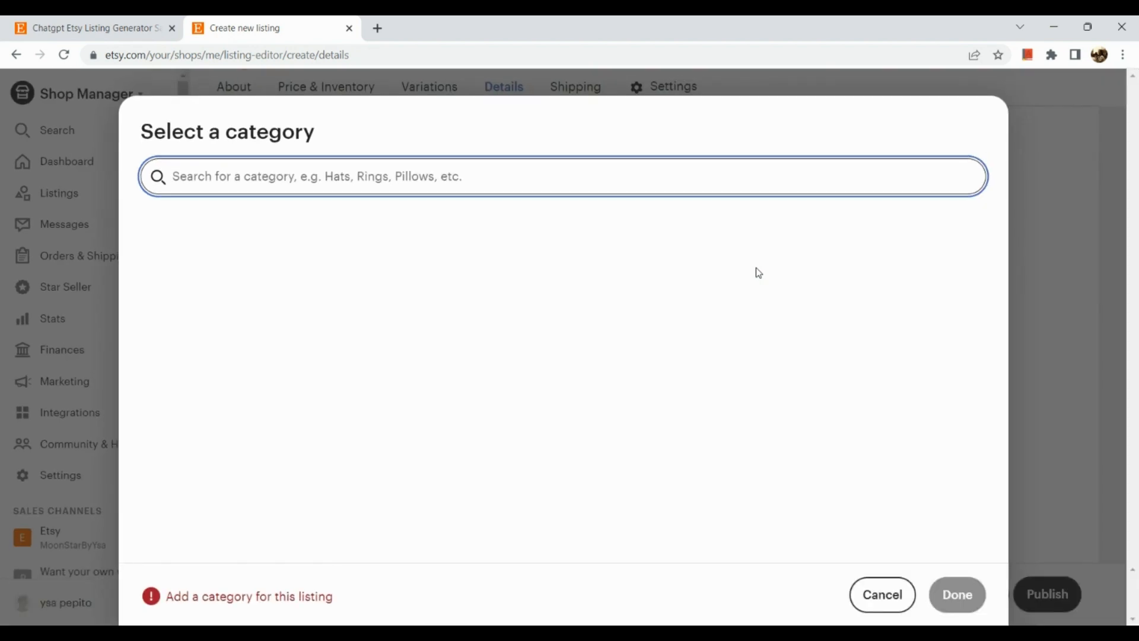
type("a")
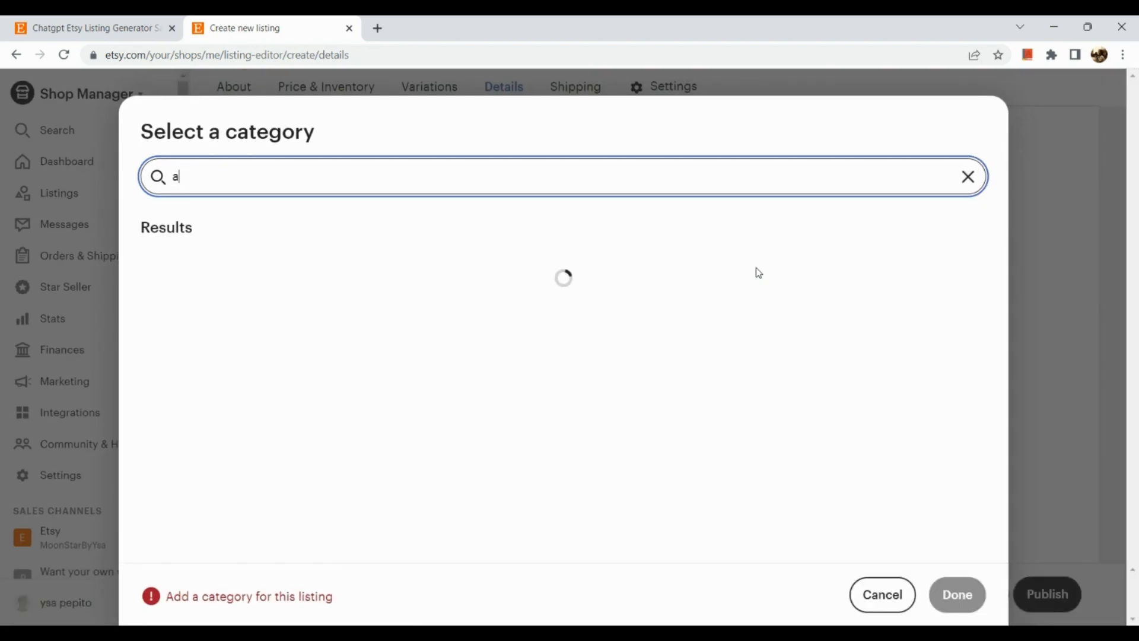
type("vtar")
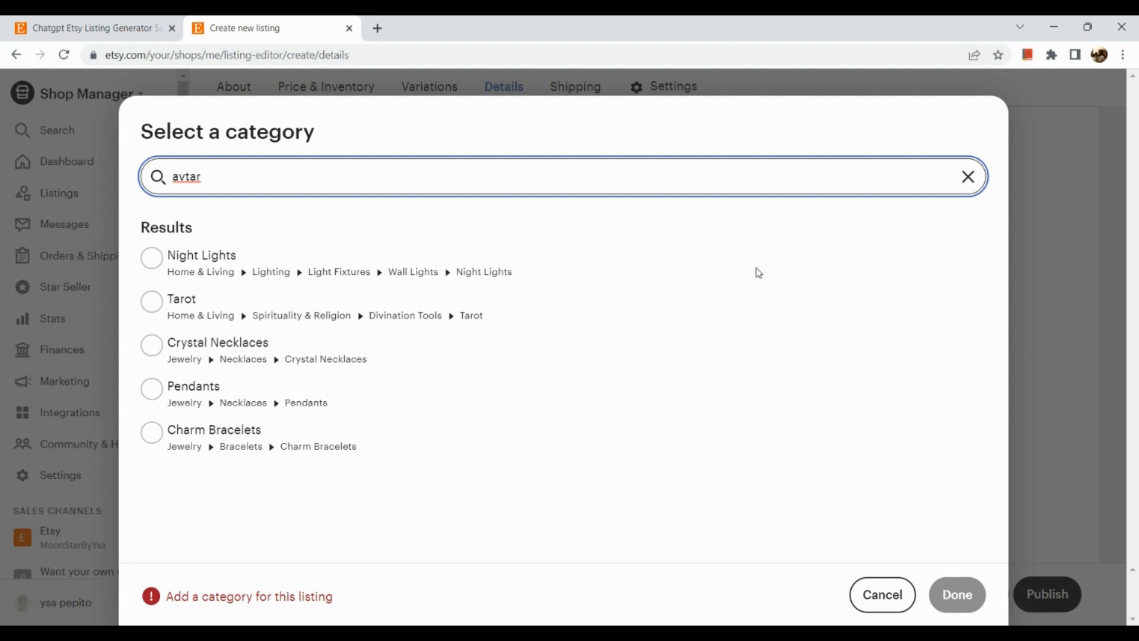
Step: Search the categories for "ai" and set the category to Digital under Art & Collectibles, Drawing & Illustration
key("ctrl+a")
key("BackSpace")
type("a")
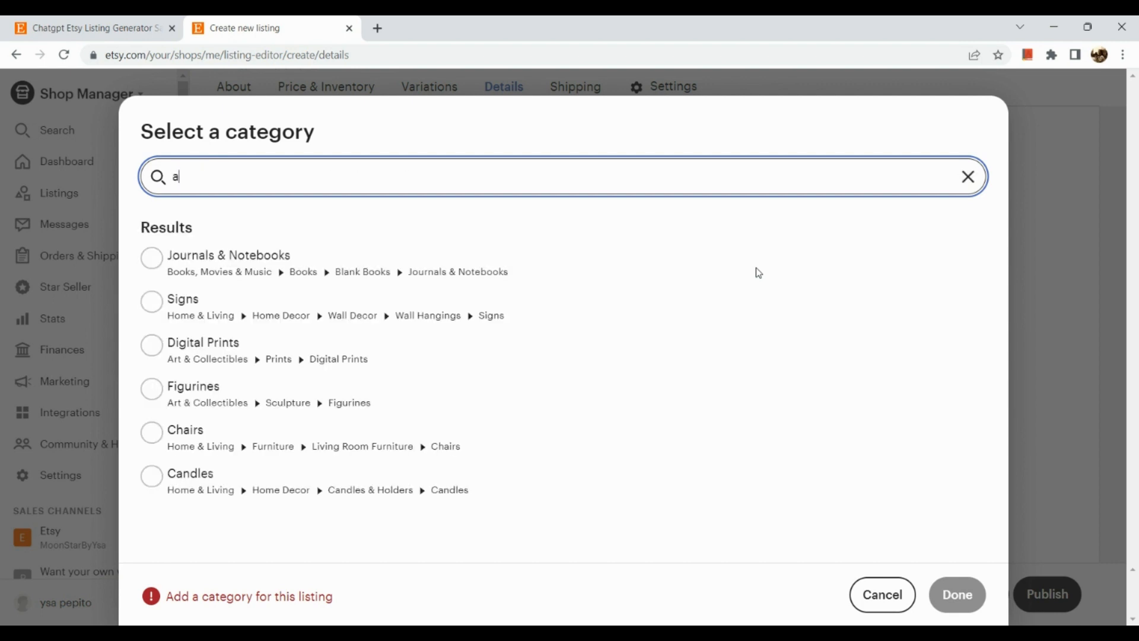
type("i")
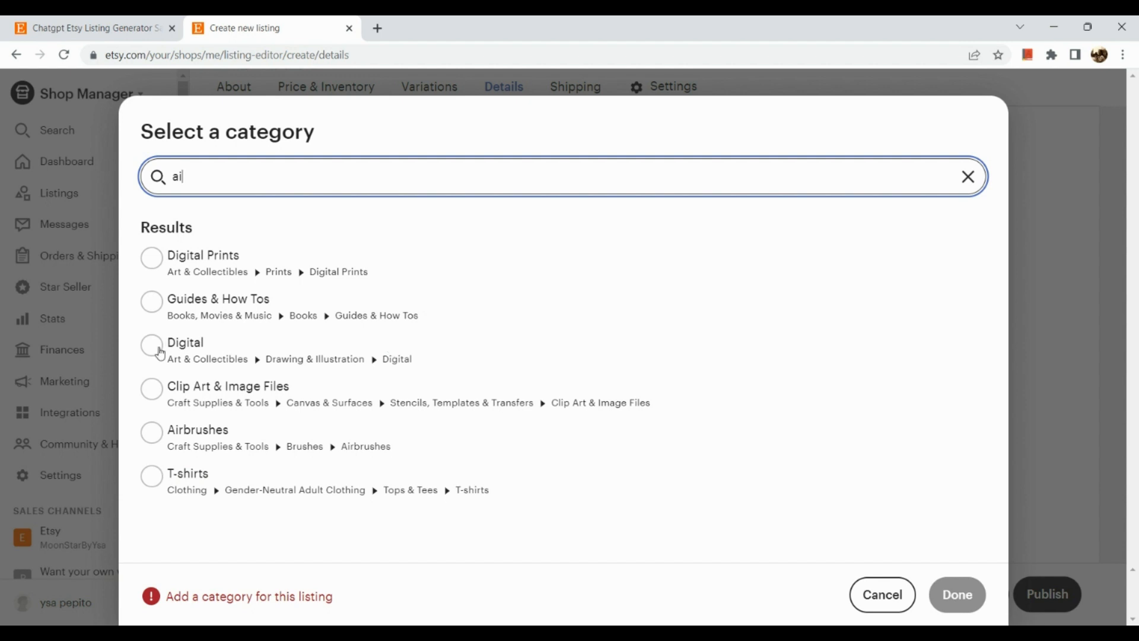
left_click(157, 356)
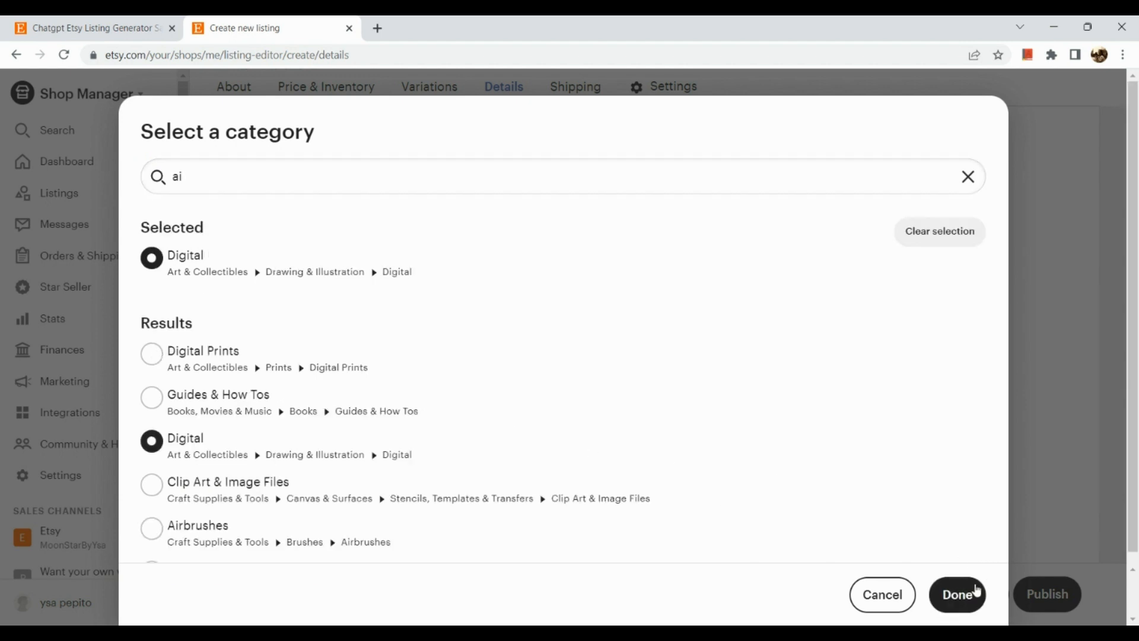
left_click(968, 605)
Step: Review the digital category's attributes for color, width, height and orientation
scroll(729, 444, "down", 3)
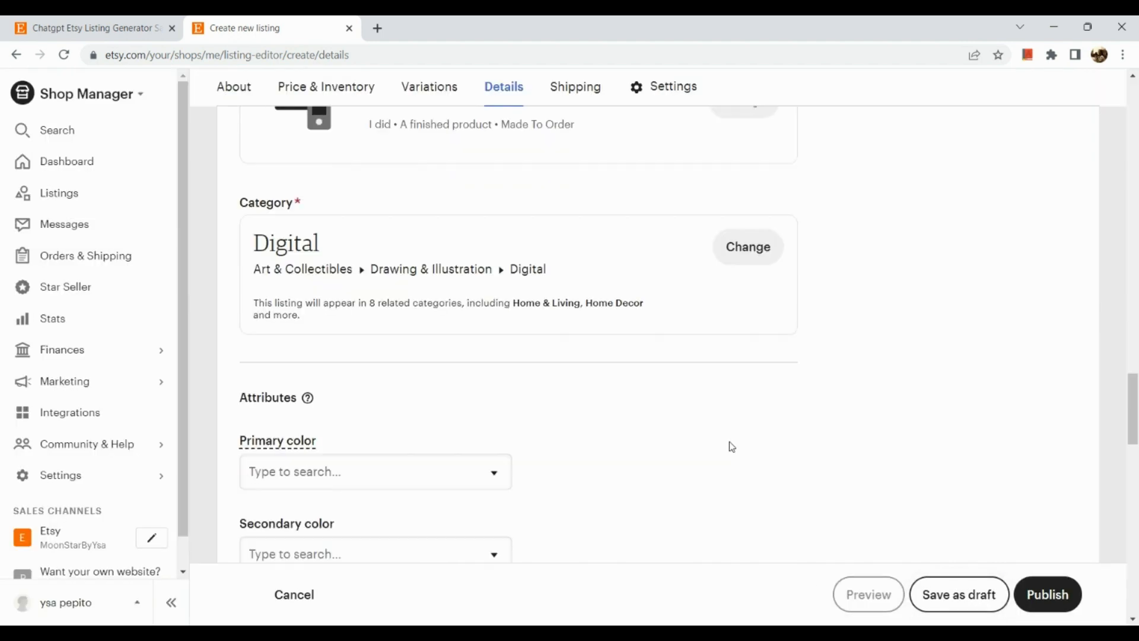
scroll(729, 445, "down", 2)
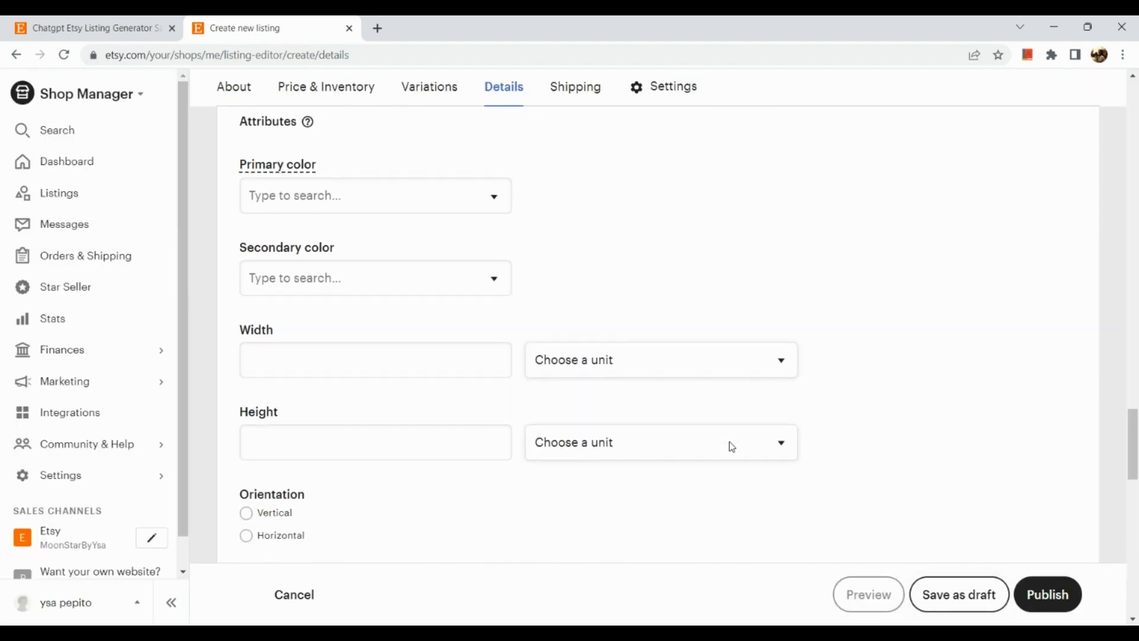
scroll(730, 445, "up", 2)
scroll(731, 448, "up", 1)
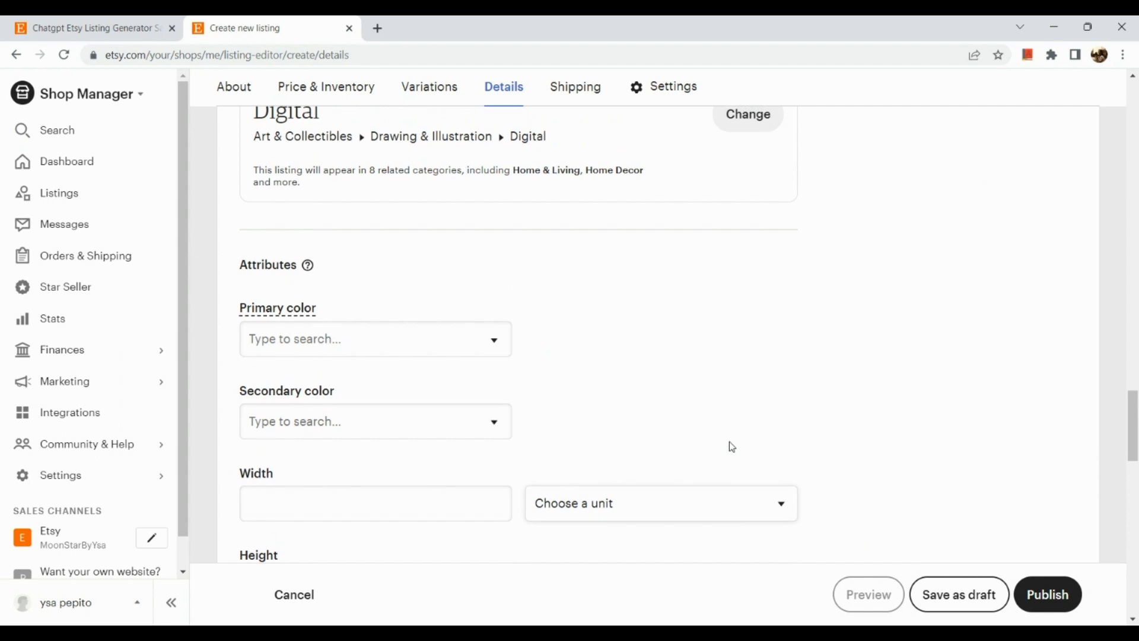
scroll(732, 448, "down", 2)
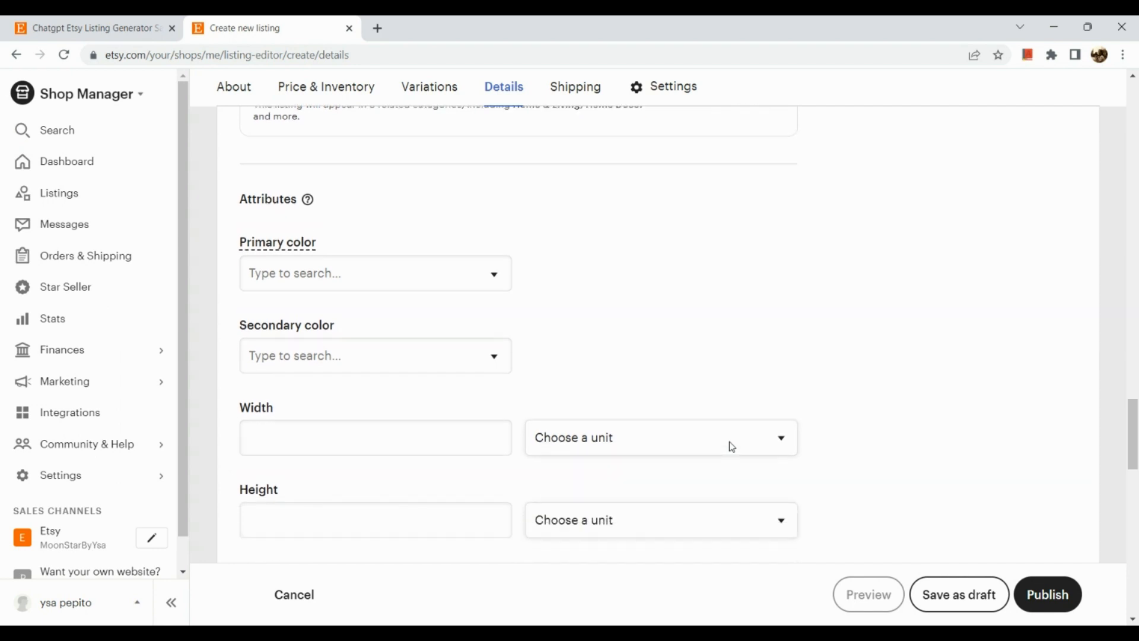
key("ctrl+plus")
key("ctrl+plus")
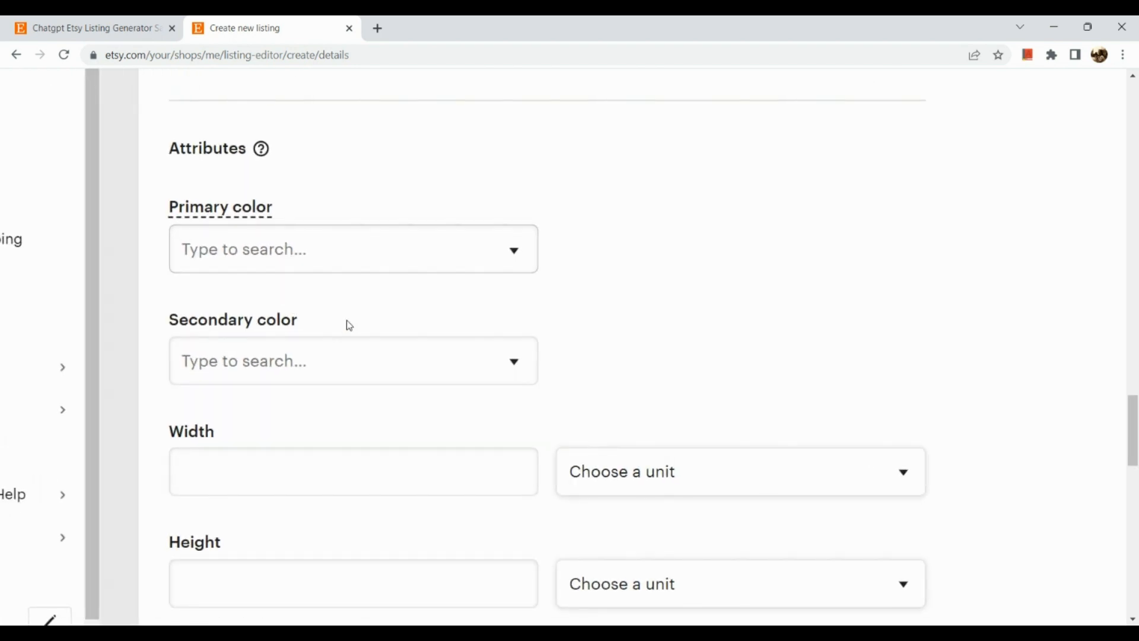
scroll(352, 300, "down", 3)
scroll(351, 300, "down", 5)
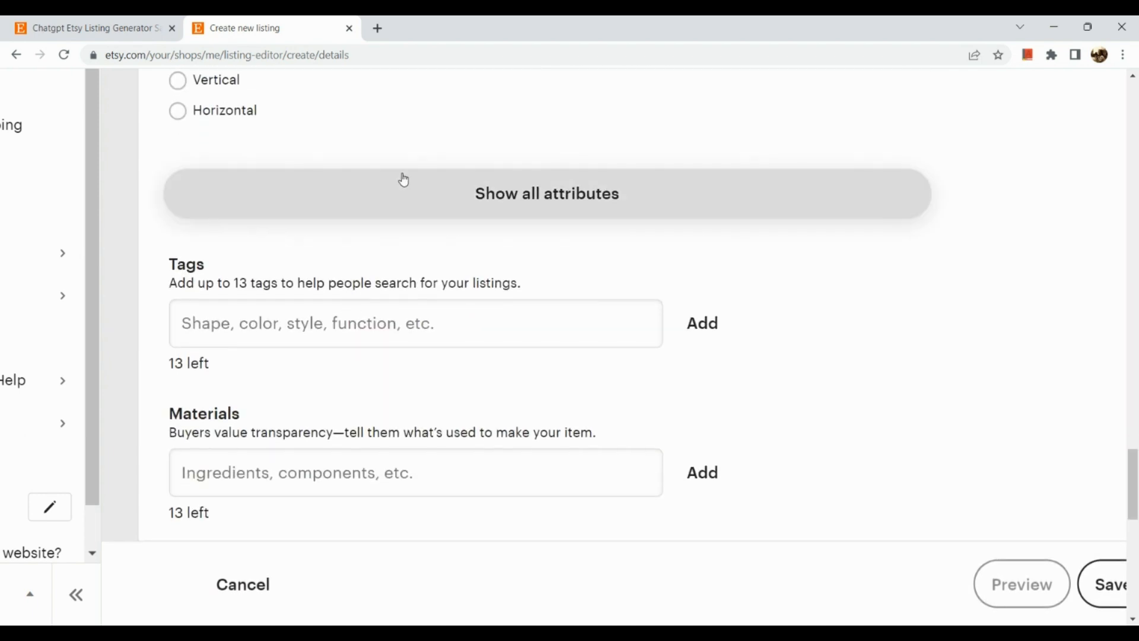
Step: Show all attributes of the listing and examine the tags and materials sections
left_click(403, 179)
scroll(405, 179, "down", 10)
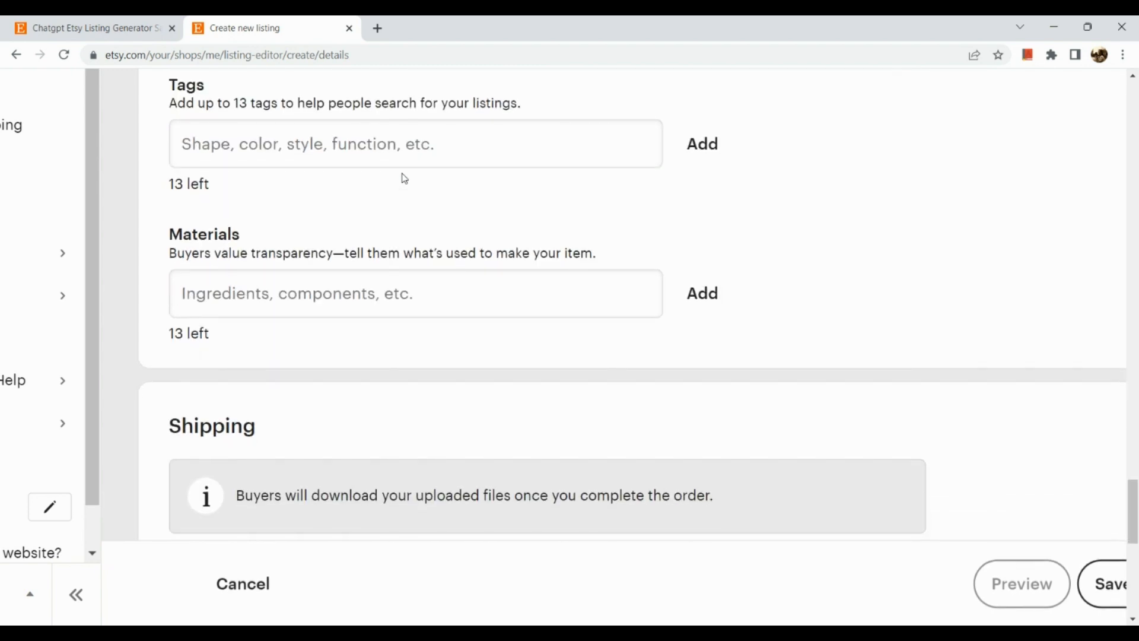
scroll(404, 179, "down", 1)
scroll(359, 190, "up", 2)
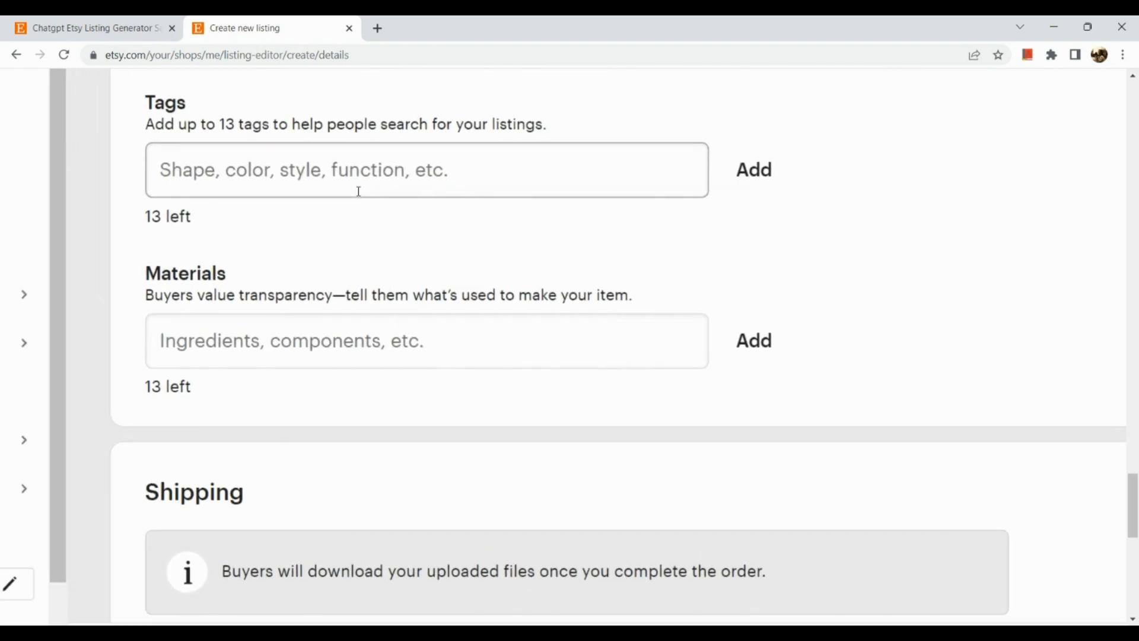
scroll(359, 191, "down", 2)
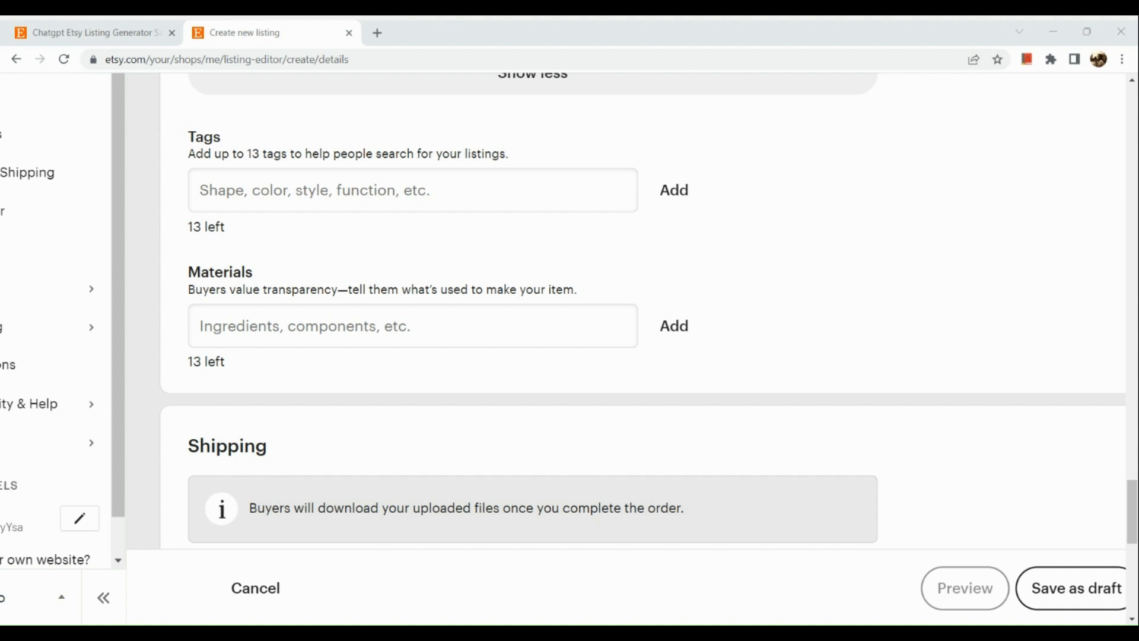
Step: Paste the prepared tag list into the listing's tags and return to its beginning at Image Avatars
left_click(350, 184)
key("ctrl+v")
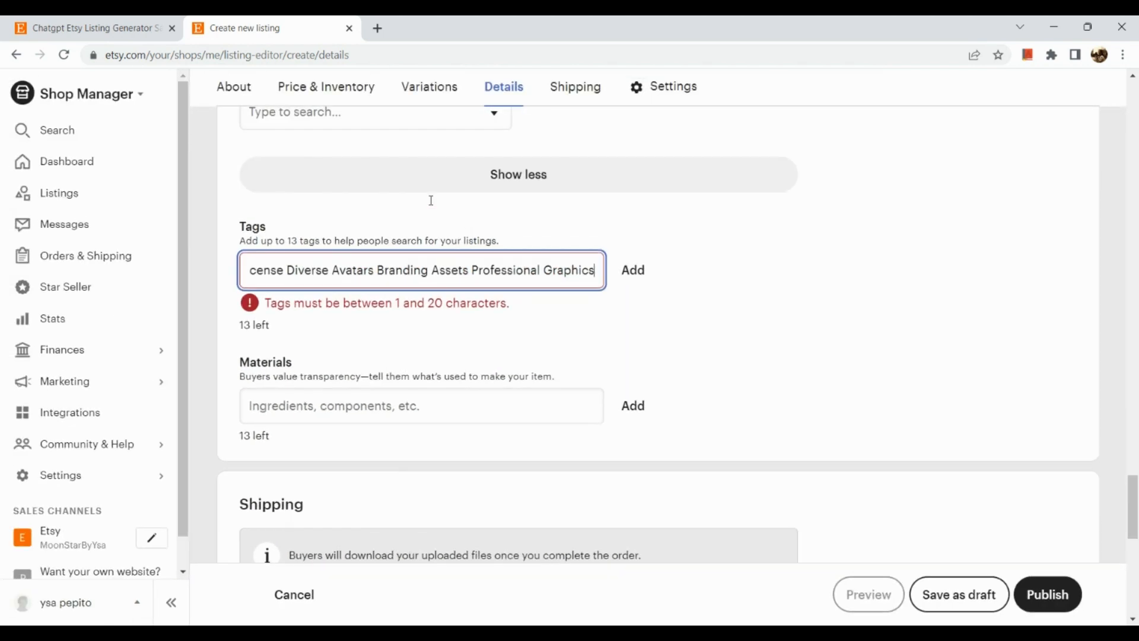
scroll(343, 267, "left", 10)
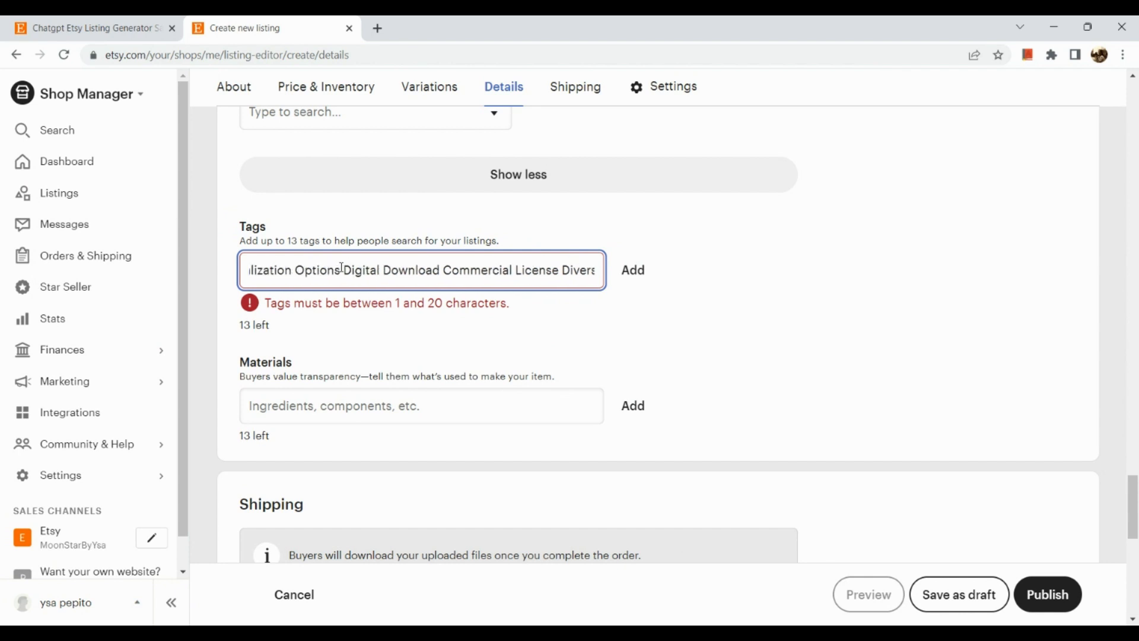
scroll(342, 268, "left", 5)
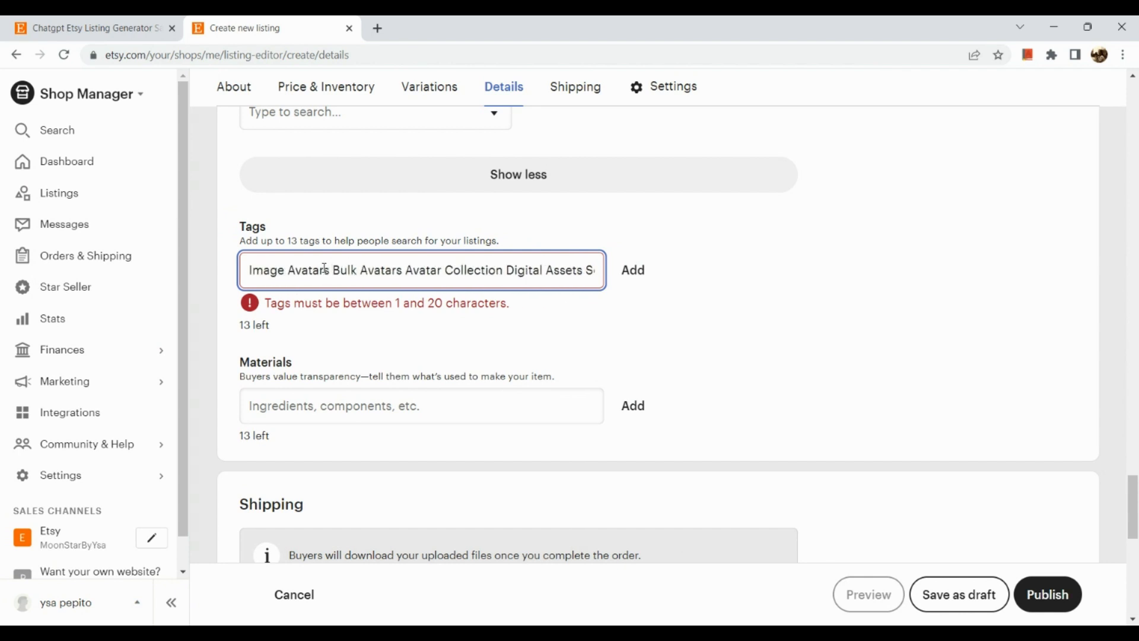
Step: Insert commas after Image Avatars, Bulk Avatars, Avatar Collection and Digital Assets in the pasted tag text
key("Delete")
type(",")
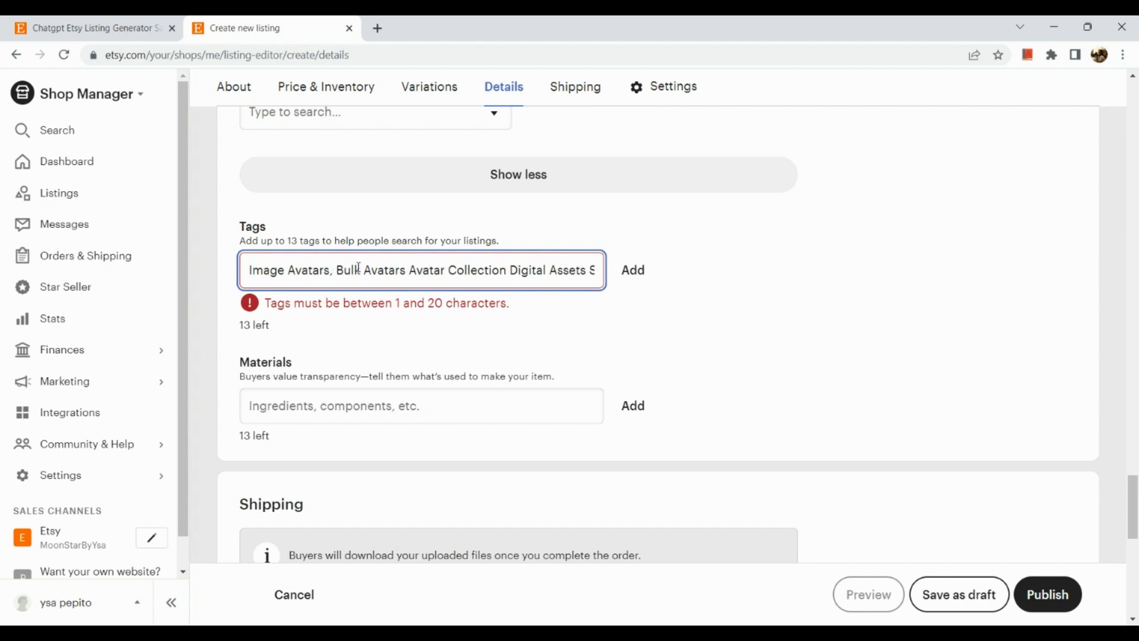
left_click(410, 274)
key("BackSpace")
type(",")
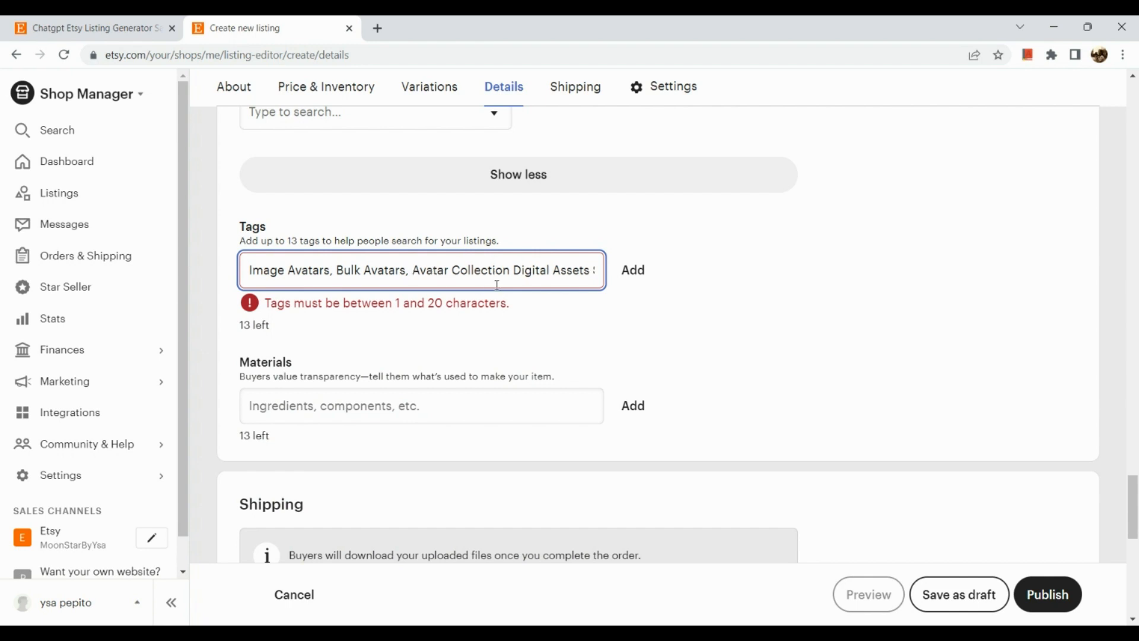
left_click(514, 268)
key("BackSpace")
type(",")
key("Right")
key("Right")
key("Right")
key("Right")
key("Right")
key("Right")
key("Right")
key("Right")
key("Right")
key("Right")
key("Right")
key("Right")
key("Right")
key("Right")
type("Soci")
key("Left")
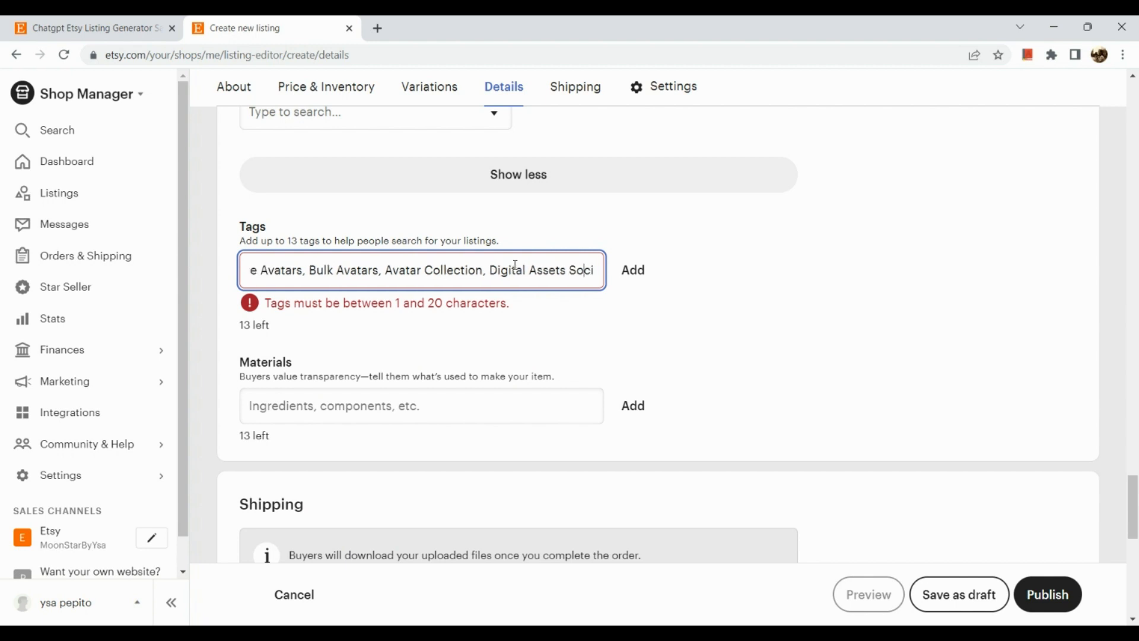
key("Left")
key("Left")
key("BackSpace")
type(",")
Step: Cut the pasted tag text down to Image Avatars and add it as a tag
key("shift+End")
key("BackSpace")
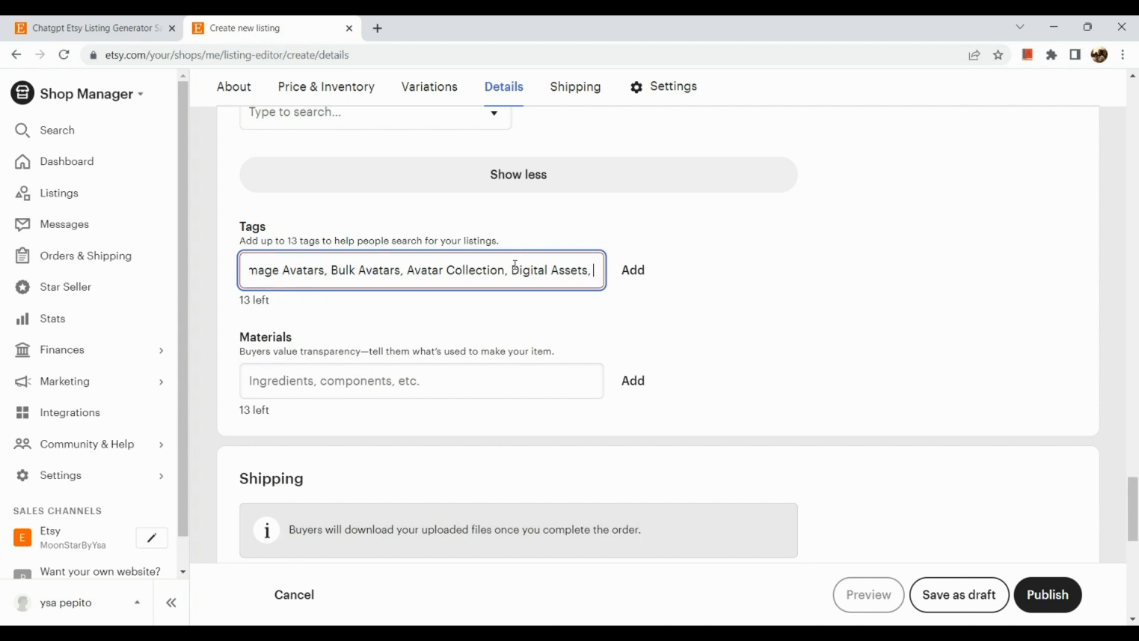
key("BackSpace")
key("BackSpace")
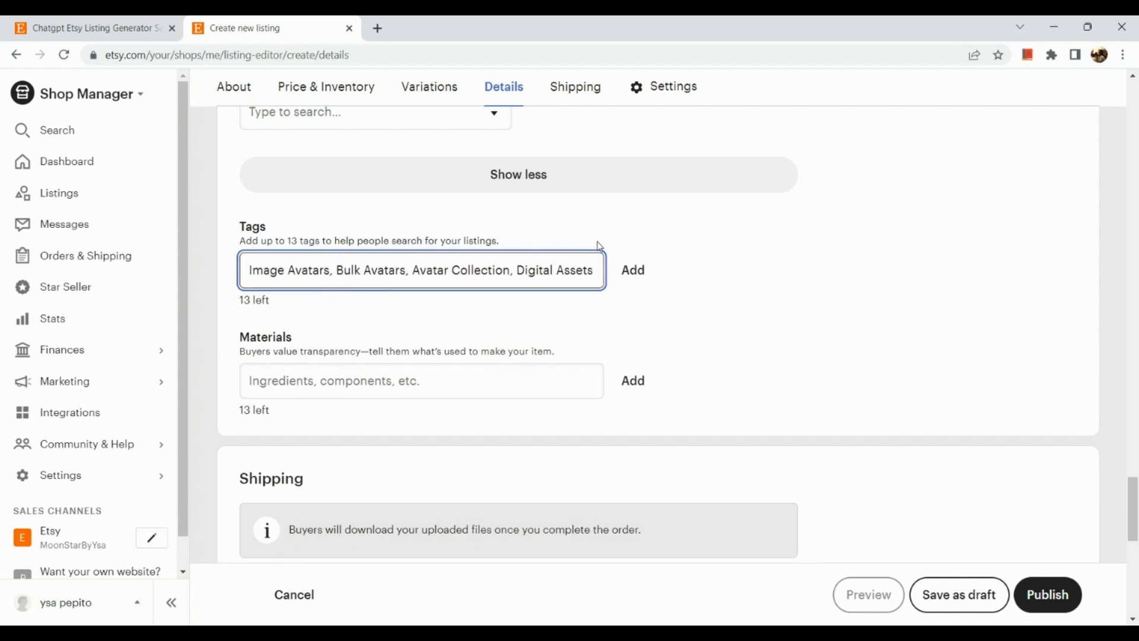
key("shift+Left")
key("shift+Left")
key("shift+Left")
key("shift+Left")
key("shift+Left")
key("shift+Left")
key("shift+Left")
key("shift+Left")
key("shift+Left")
key("shift+Left")
key("shift+Left")
key("shift+Left")
key("shift+Left")
key("shift+Left")
key("shift+Left")
key("shift+Left")
key("shift+Left")
key("shift+Left")
key("shift+Left")
key("shift+Left")
key("shift+Left")
key("shift+Left")
key("shift+Left")
key("shift+Left")
key("shift+Left")
key("shift+Left")
key("shift+Left")
key("shift+Left")
key("shift+Left")
key("shift+Left")
key("BackSpace")
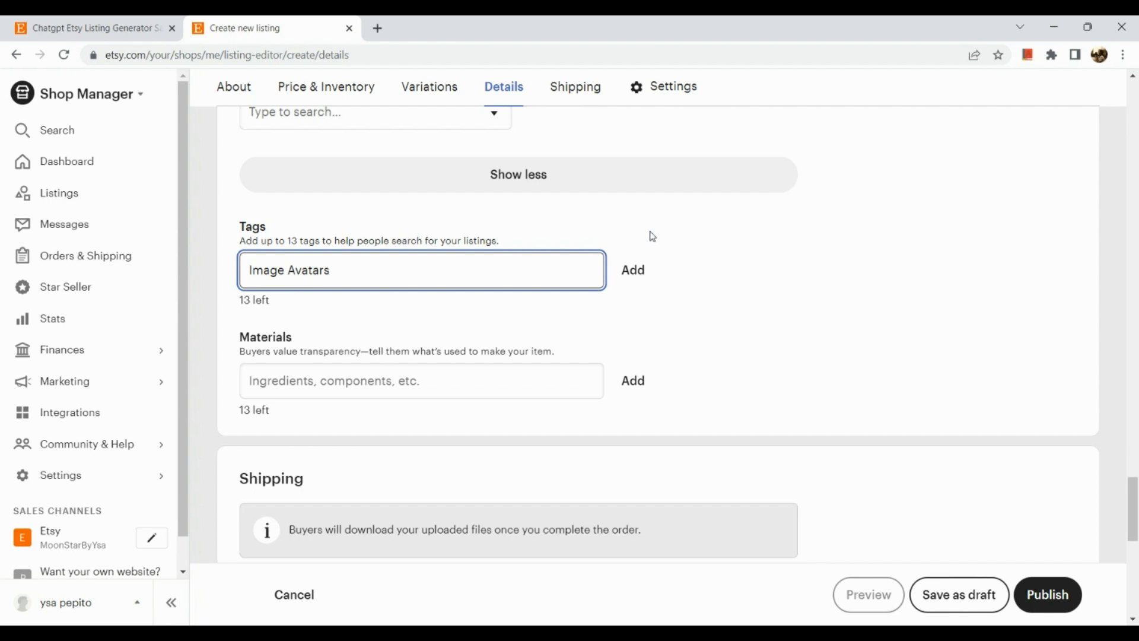
left_click(642, 279)
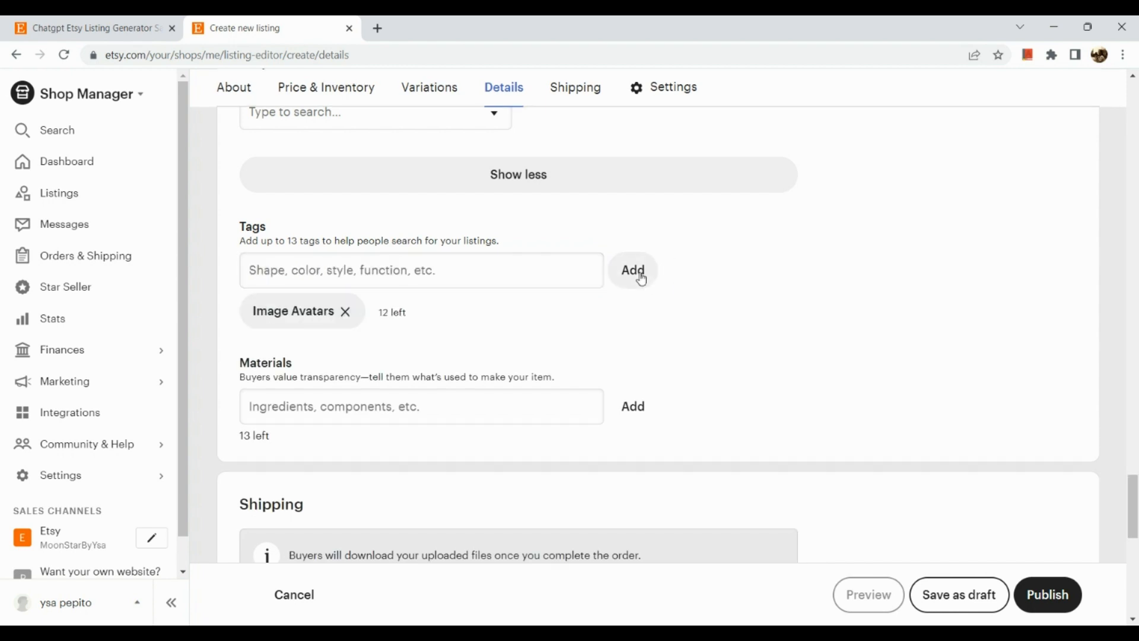
Step: Paste the full tag list into the empty tag entry to prepare the second tag
left_click(493, 267)
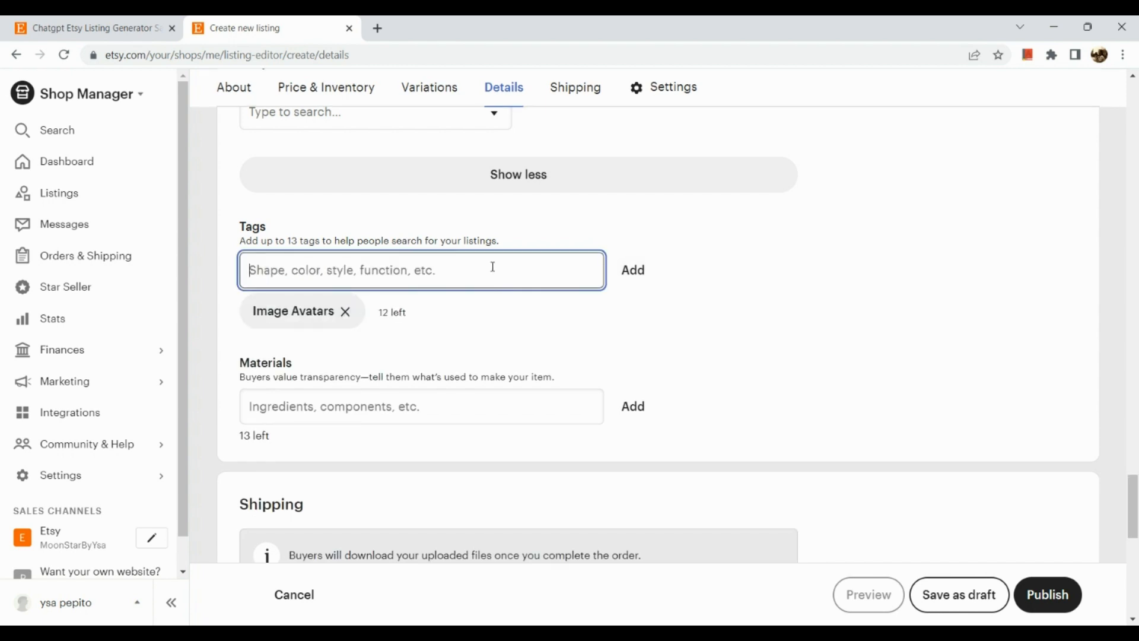
key("ctrl+v")
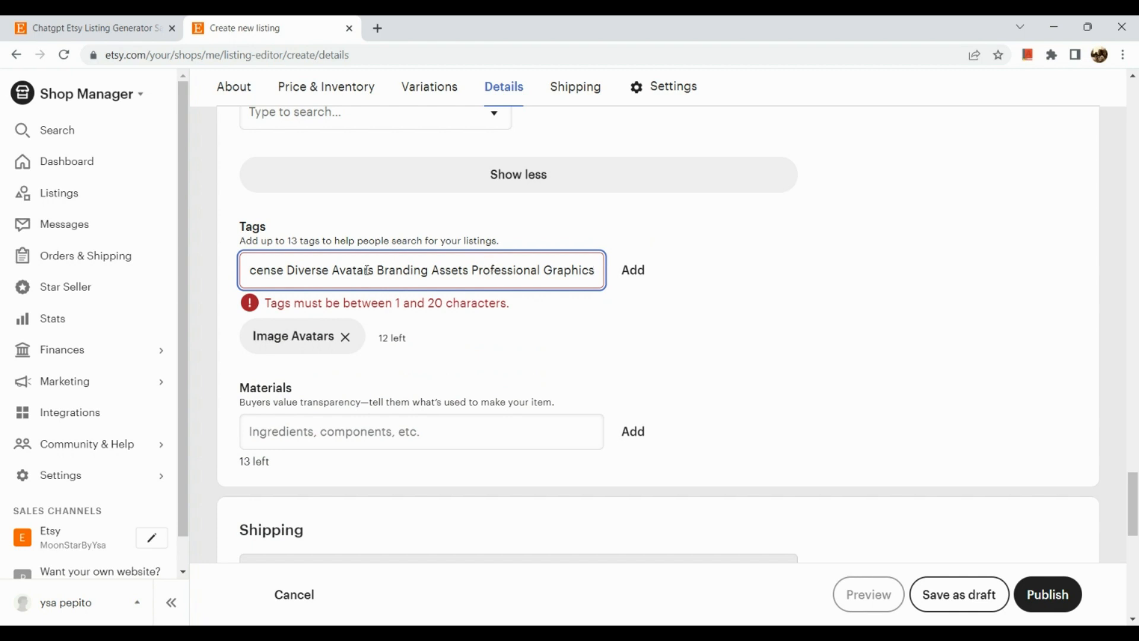
scroll(366, 270, "left", 10)
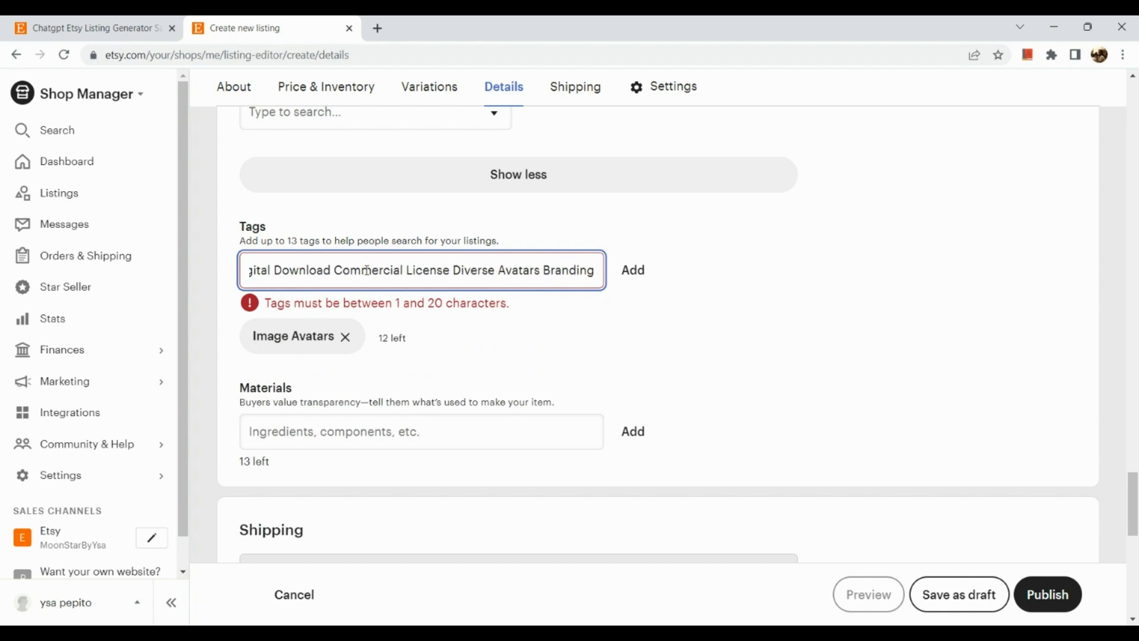
Step: Try to add Image Avatars as a tag a second time, and restore the trimmed tag list
left_click(335, 271)
key("shift+End")
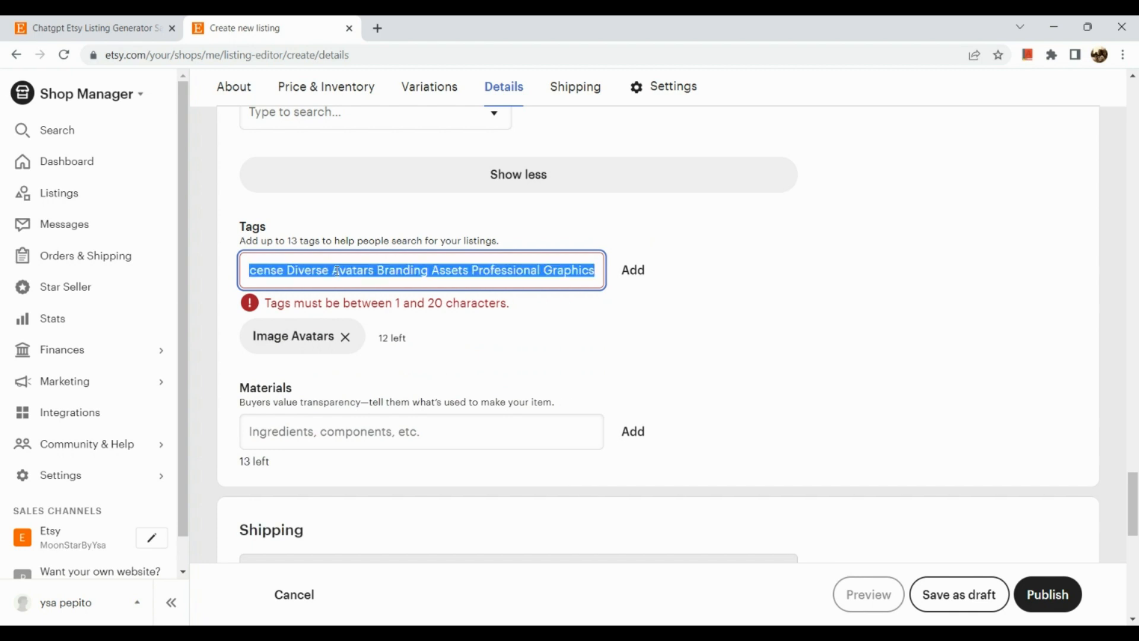
key("Delete")
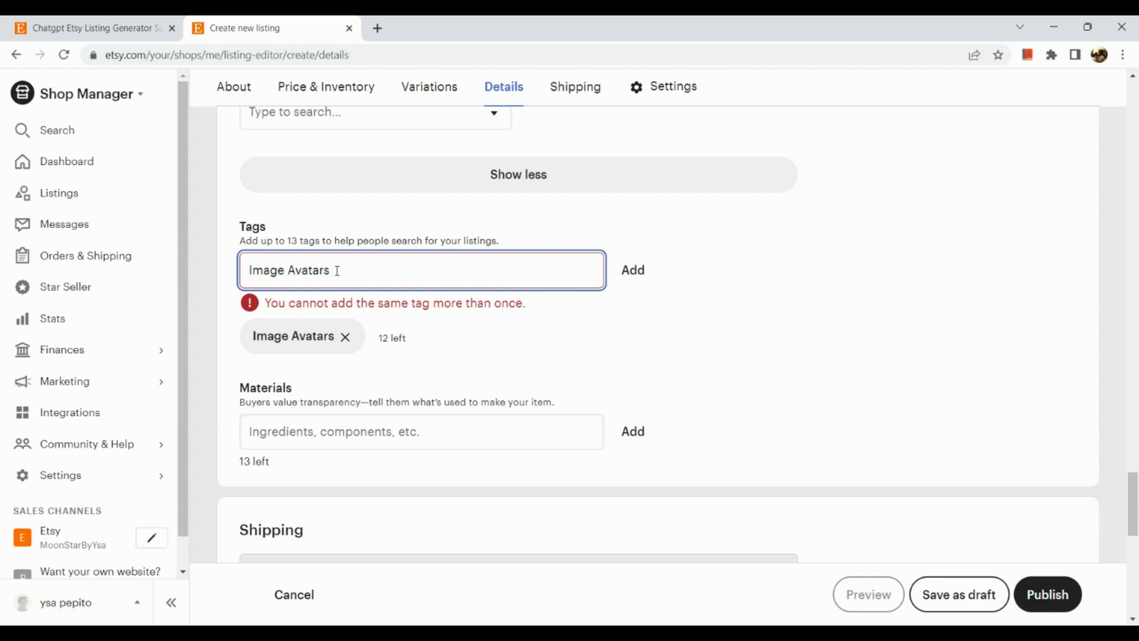
left_click(632, 273)
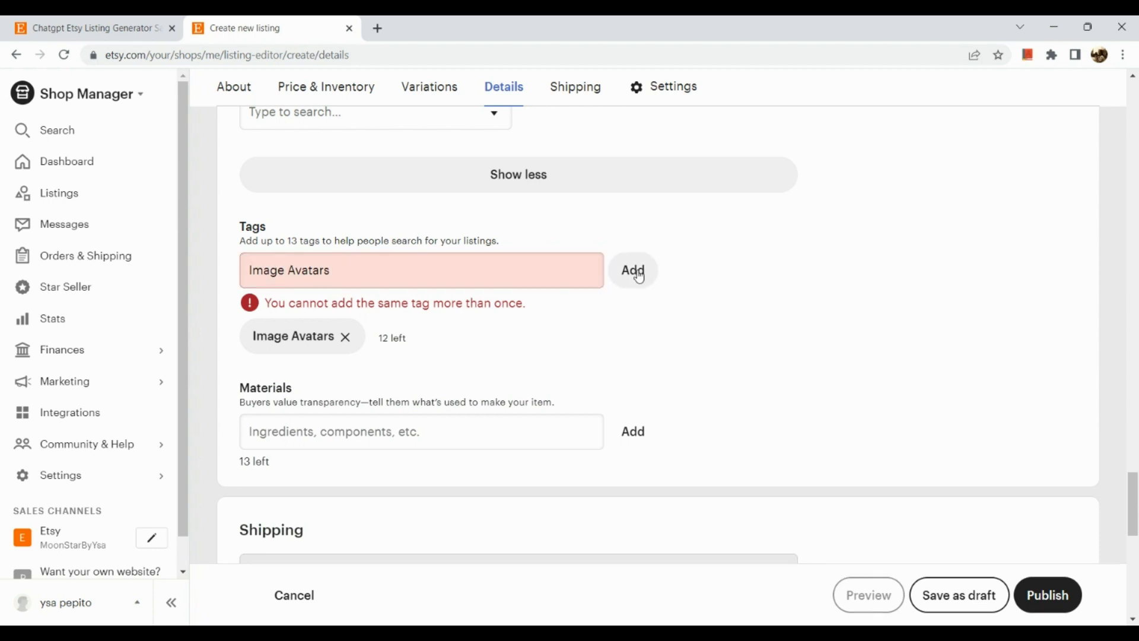
left_click(509, 271)
key("ctrl+z")
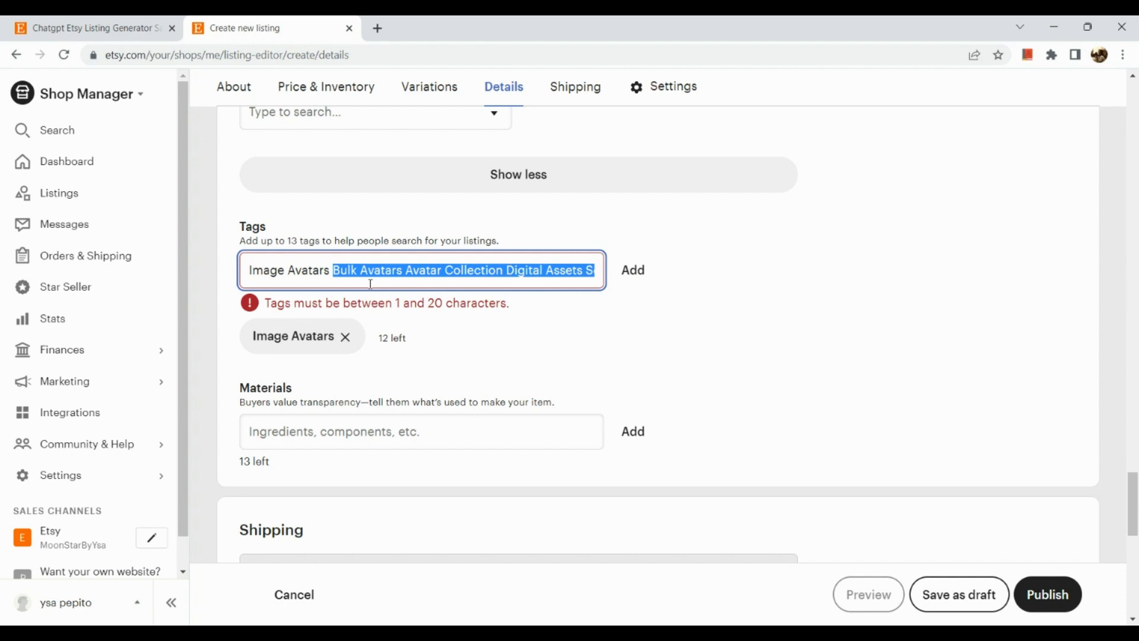
Step: Remove everything except Bulk Avatars from the tag text and add it as the second tag
left_click(329, 274)
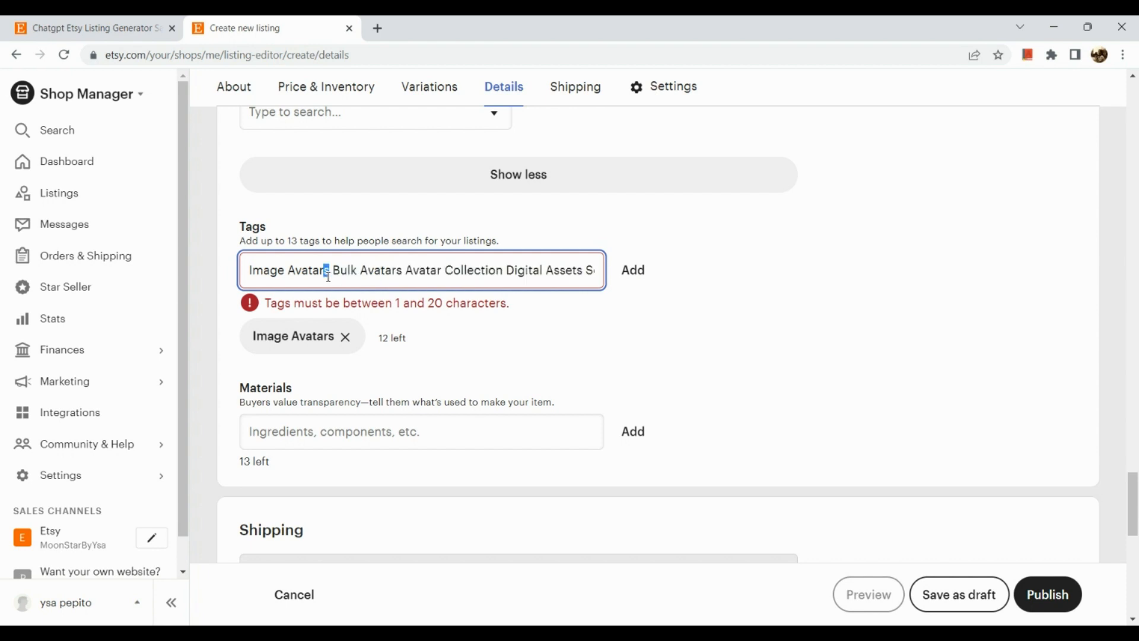
key("shift+Home")
key("BackSpace")
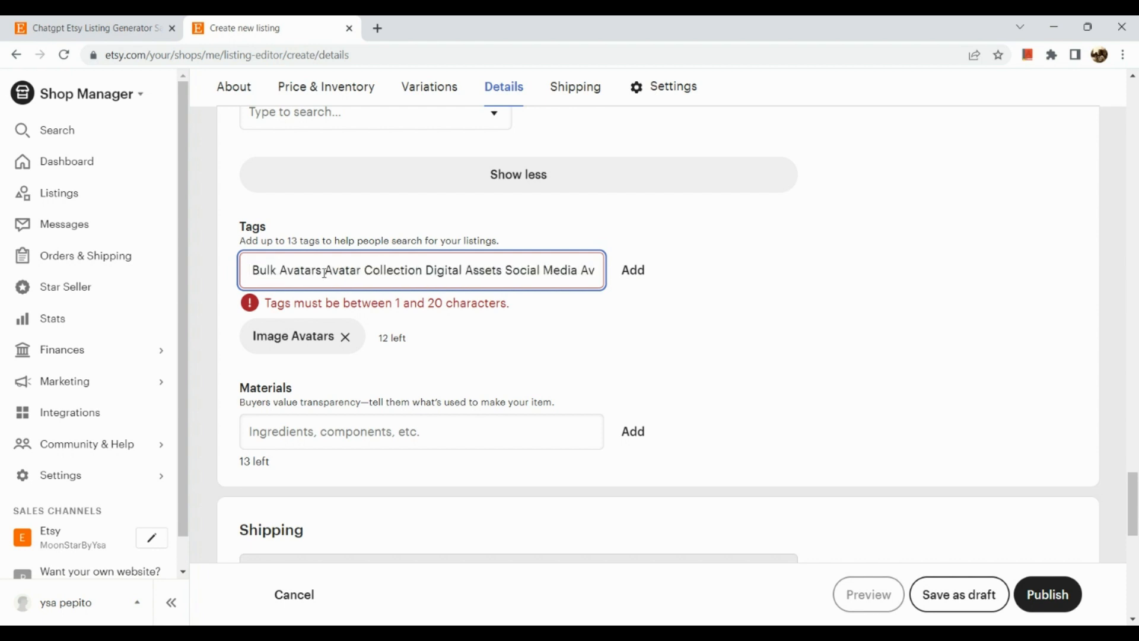
key("shift+End")
key("Delete")
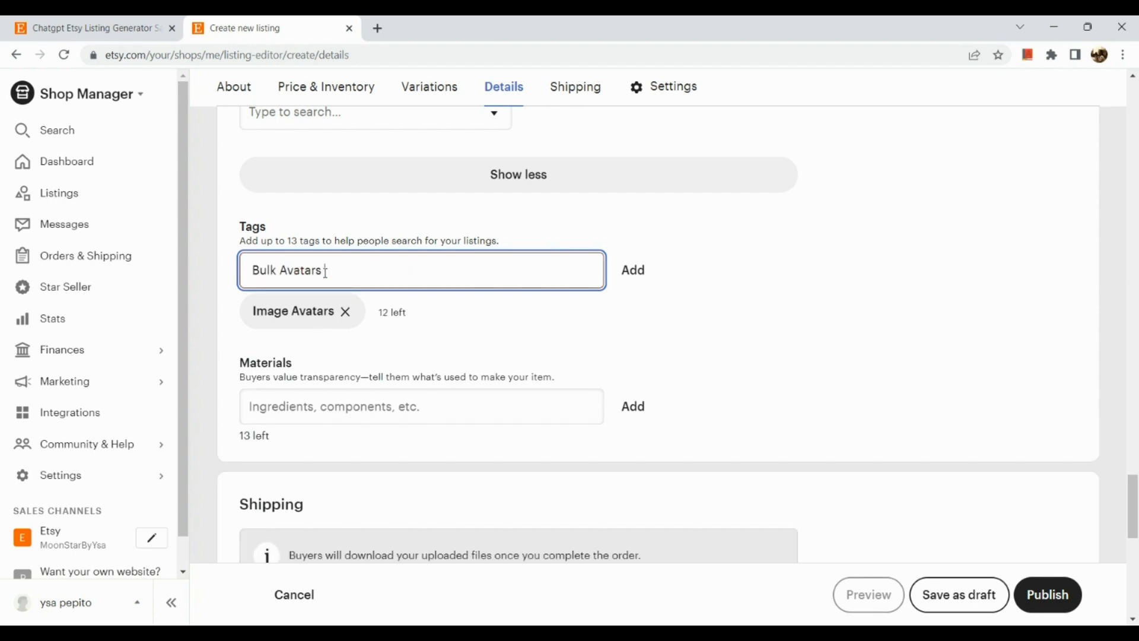
left_click(633, 285)
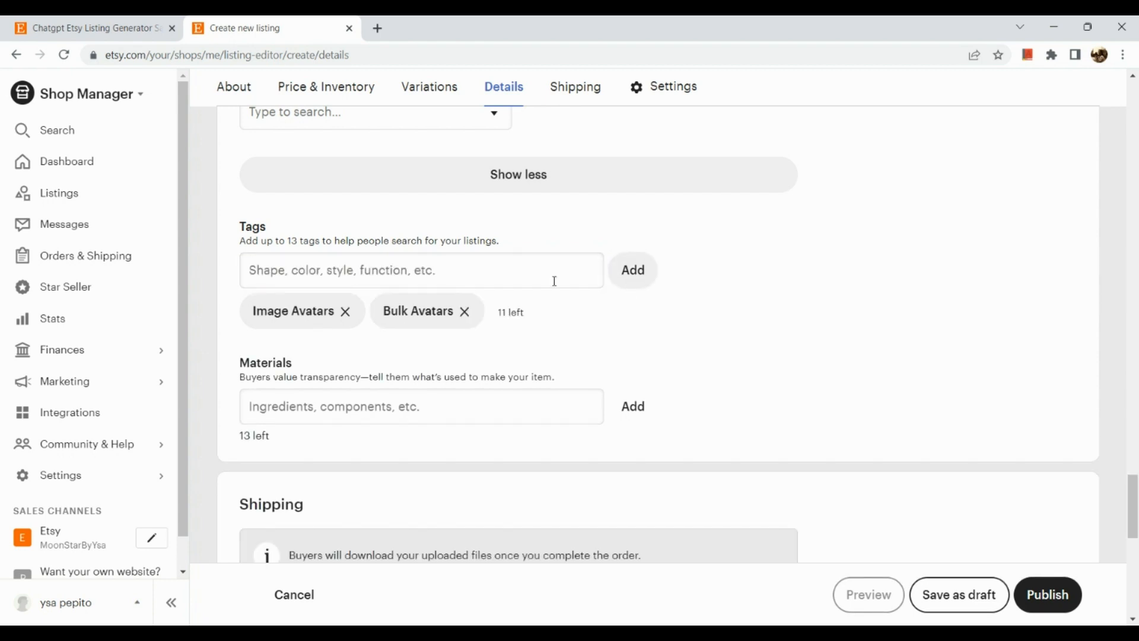
Step: Paste the full tag list into the empty tag entry and stay on the listing page without leaving it
left_click(478, 282)
key("ctrl+v")
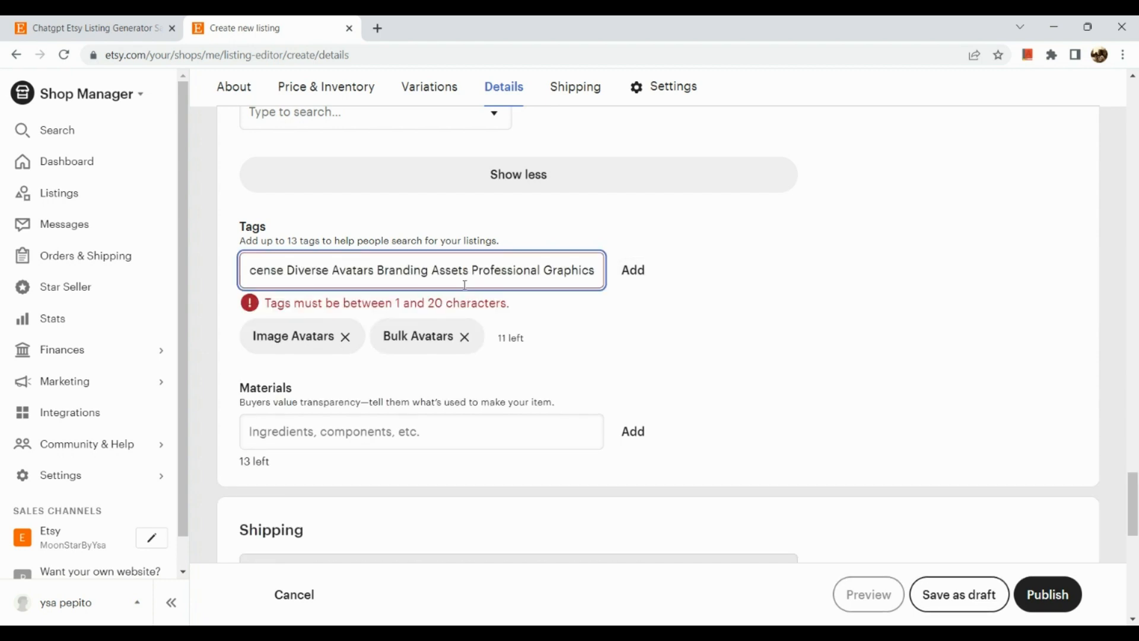
scroll(464, 285, "left", 5)
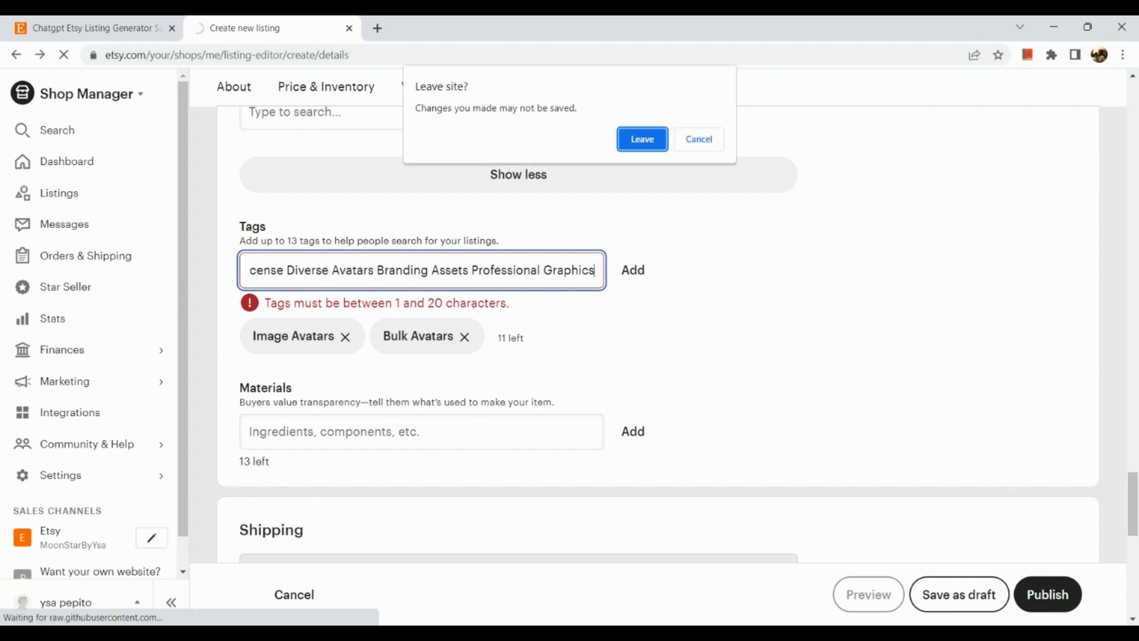
left_click(678, 142)
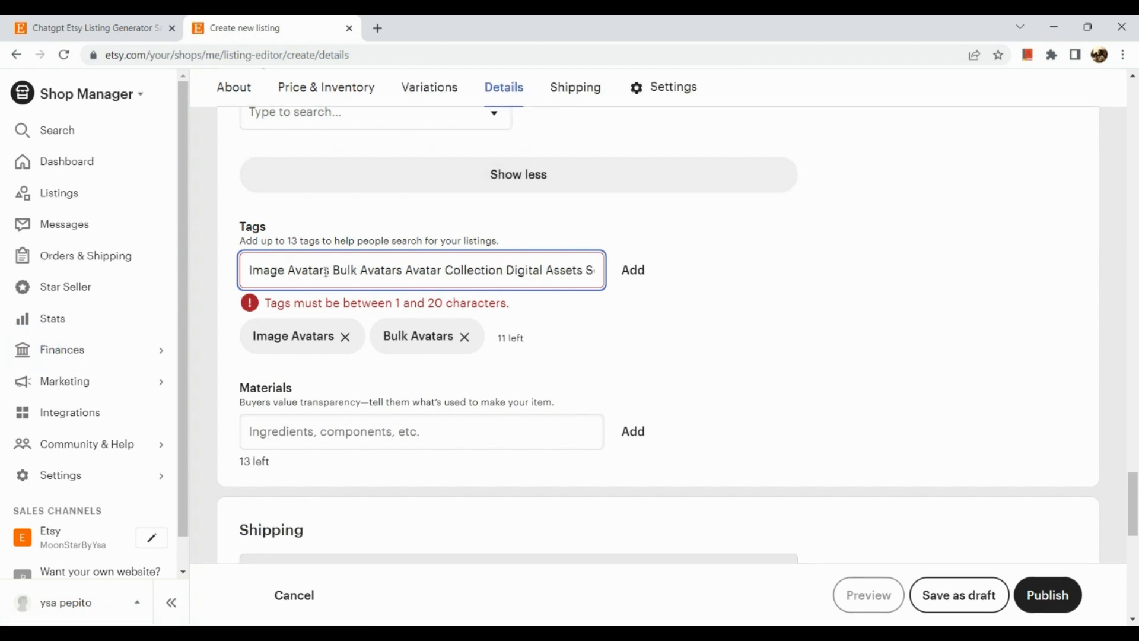
Step: Trim the pasted tag text to Avatar Collection and add it as the third tag
left_click(402, 274)
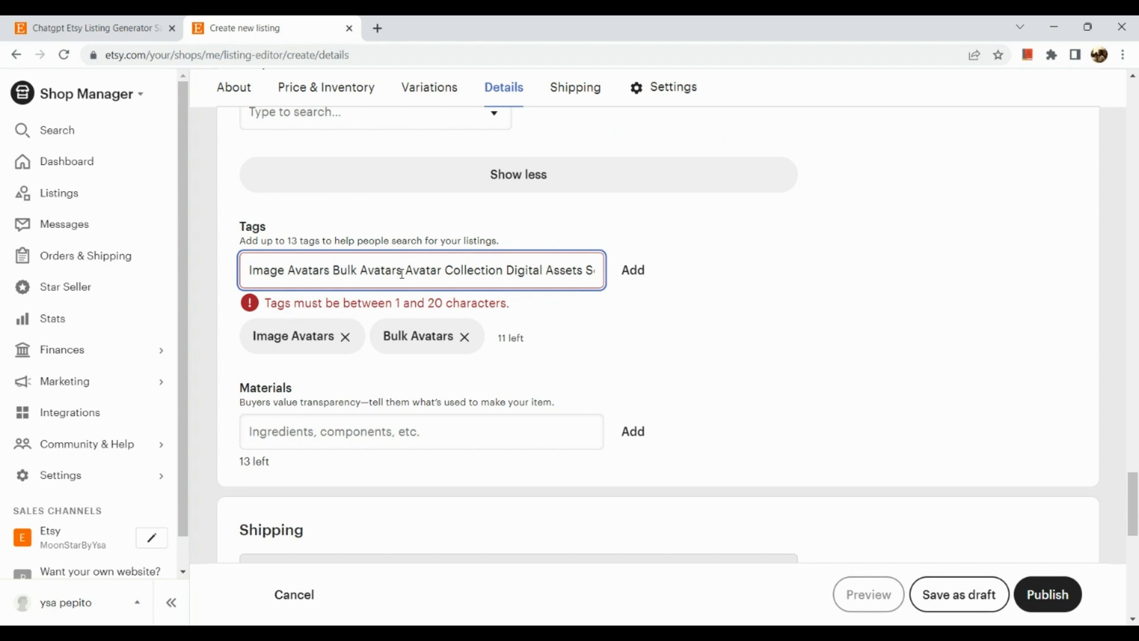
key("shift+Home")
key("BackSpace")
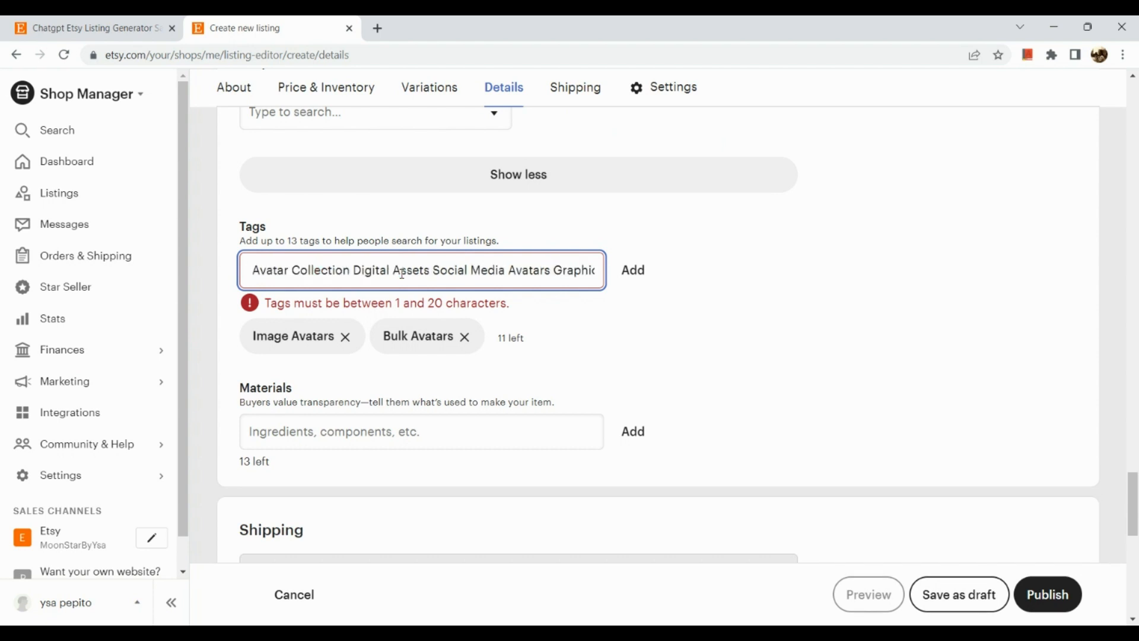
left_click(358, 270)
key("shift+End")
key("Delete")
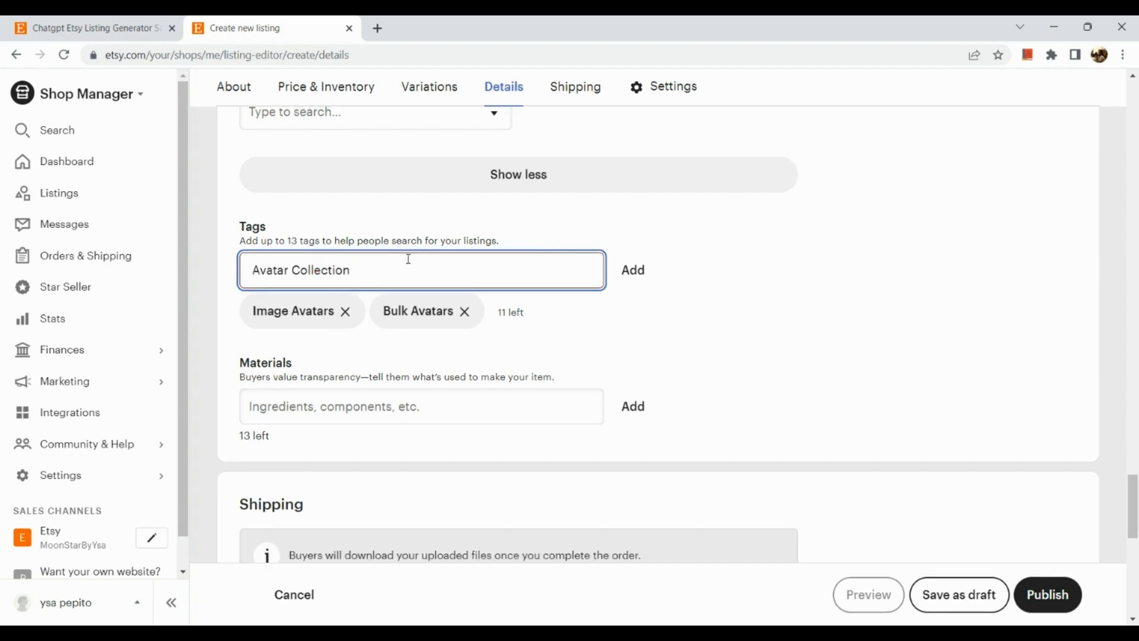
left_click(631, 270)
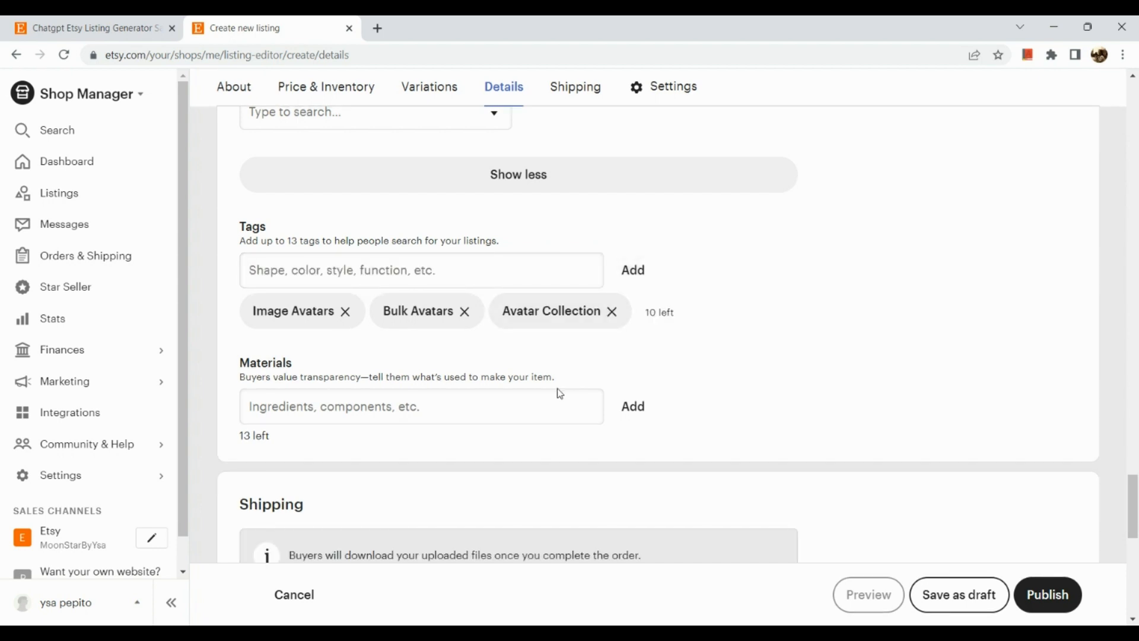
Step: Add Midjourney and digital as the listing's materials
scroll(549, 375, "down", 1)
left_click(470, 358)
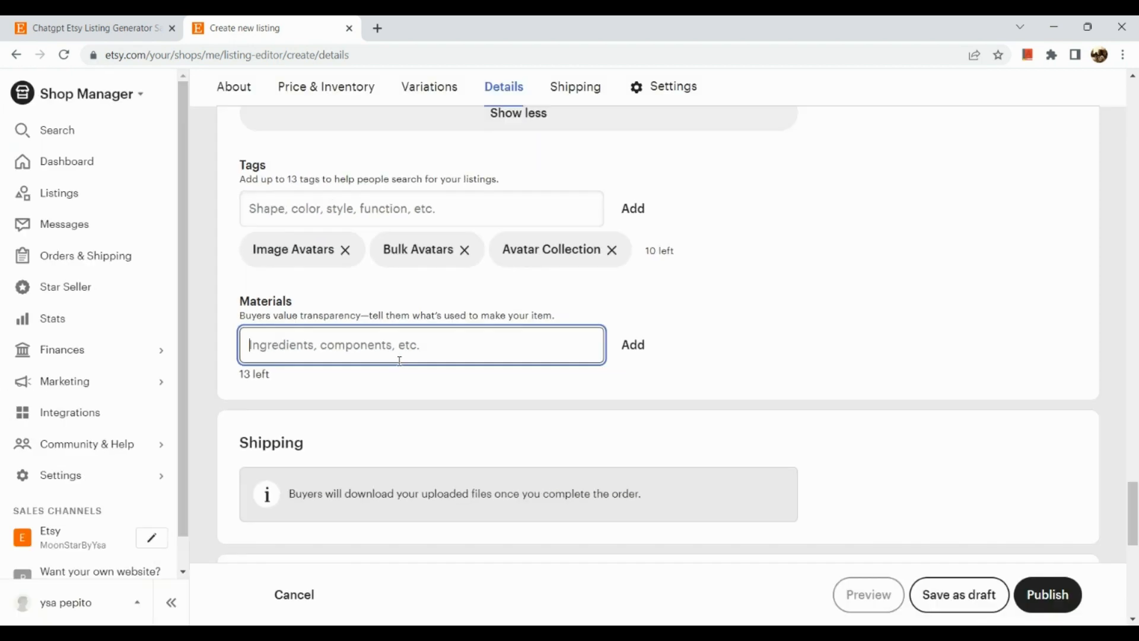
type("Midjourney")
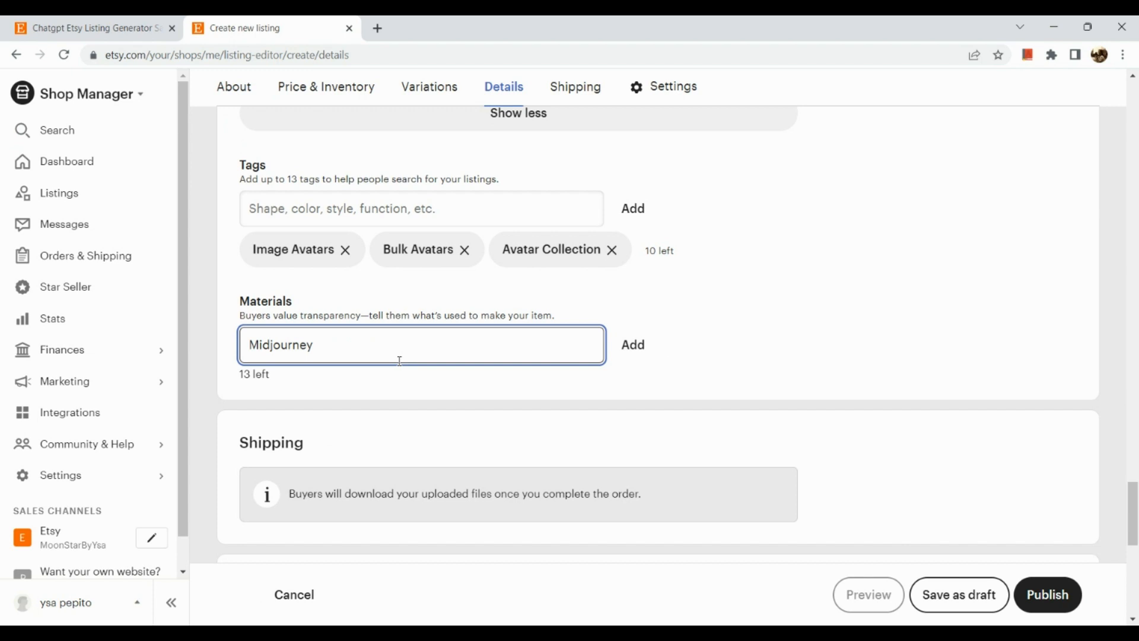
key("Return")
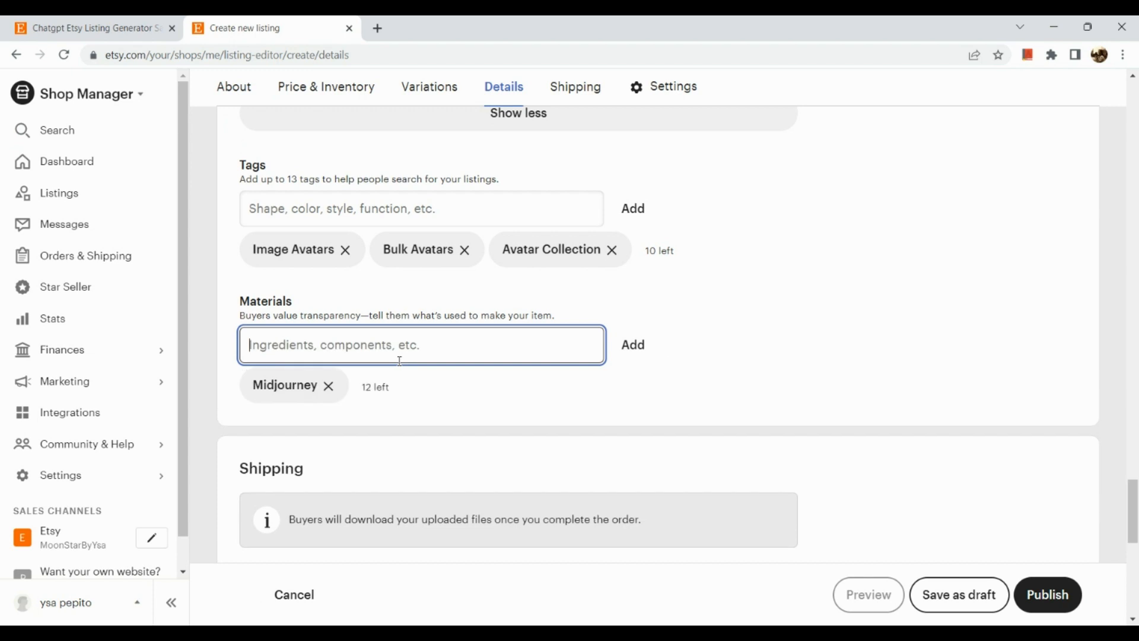
scroll(450, 390, "down", 2)
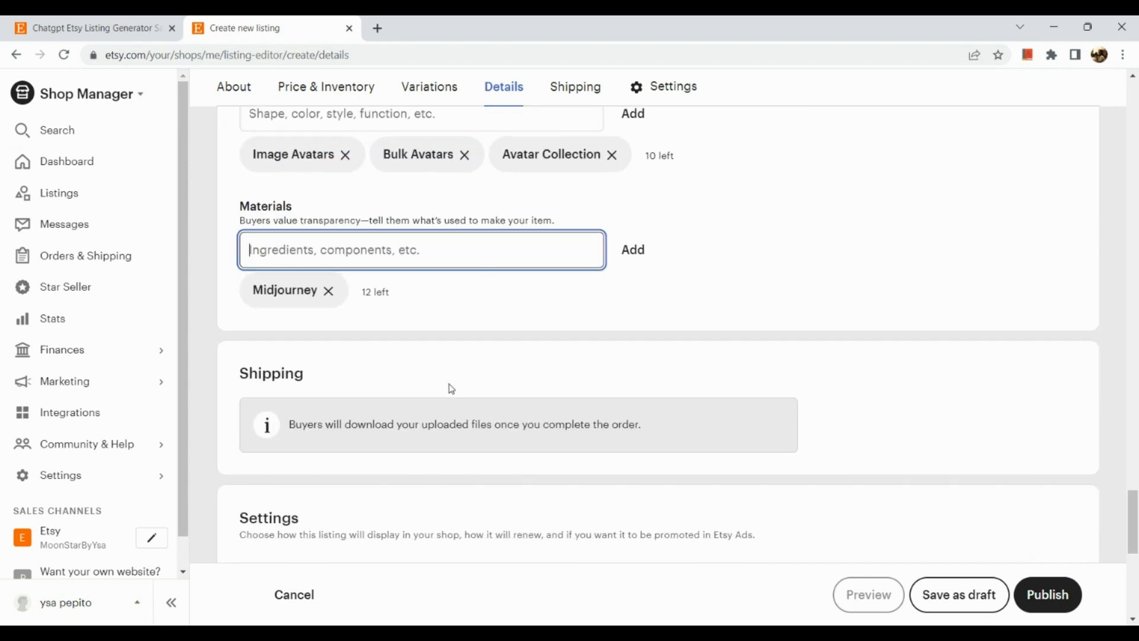
type("digital")
key("Return")
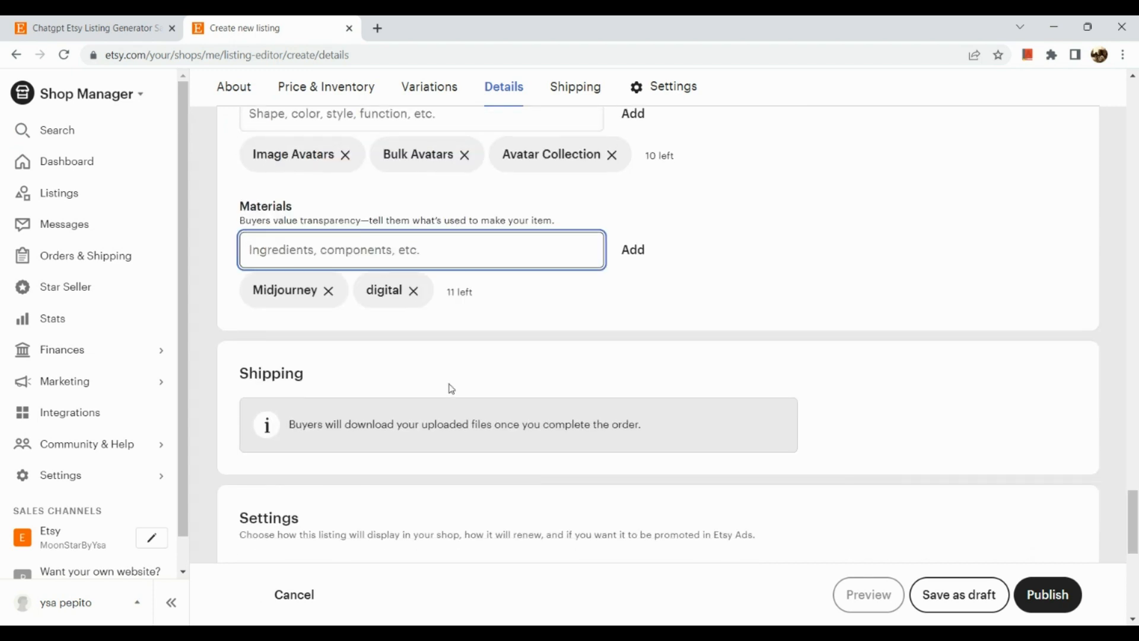
Step: Review the listing's Shipping section, returns and exchanges policy, and remaining listing settings
scroll(471, 305, "down", 4)
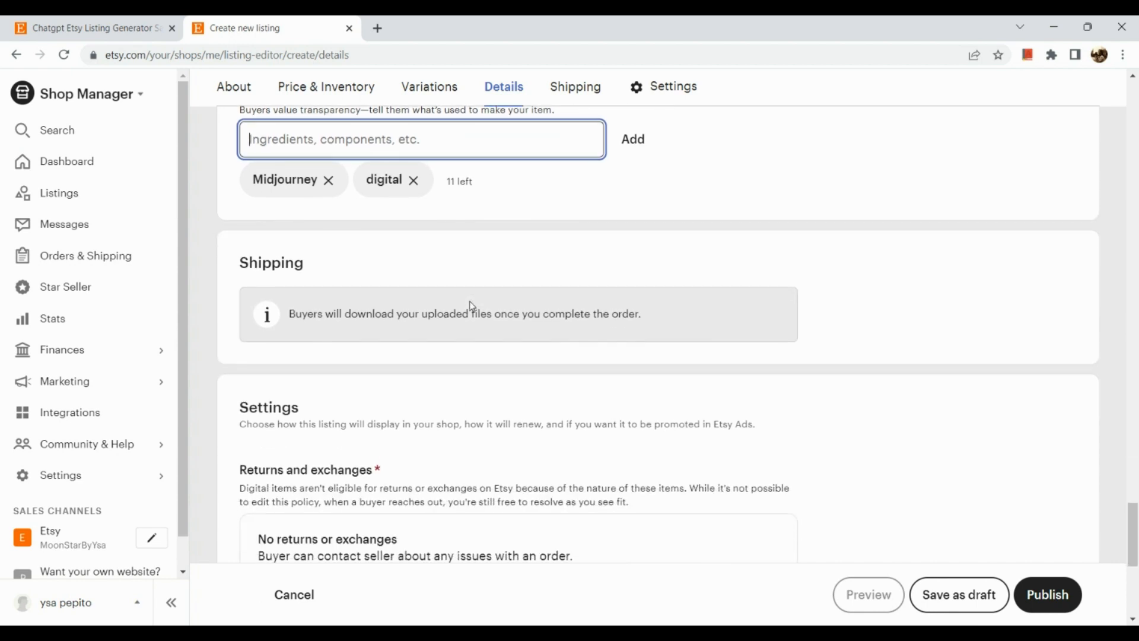
scroll(472, 306, "down", 3)
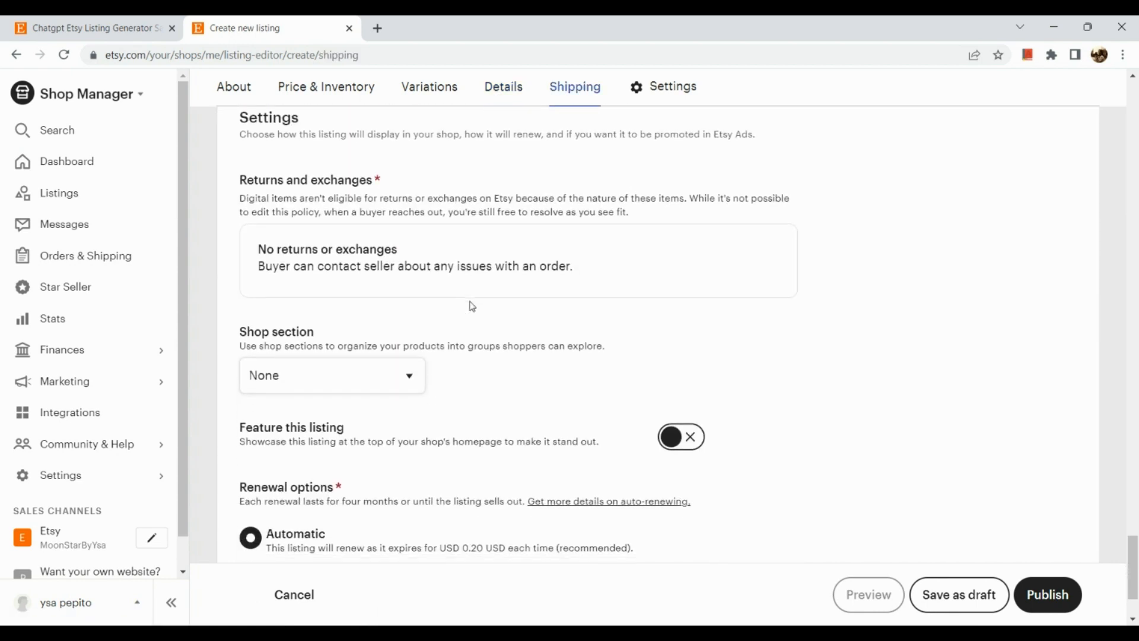
scroll(472, 306, "up", 1)
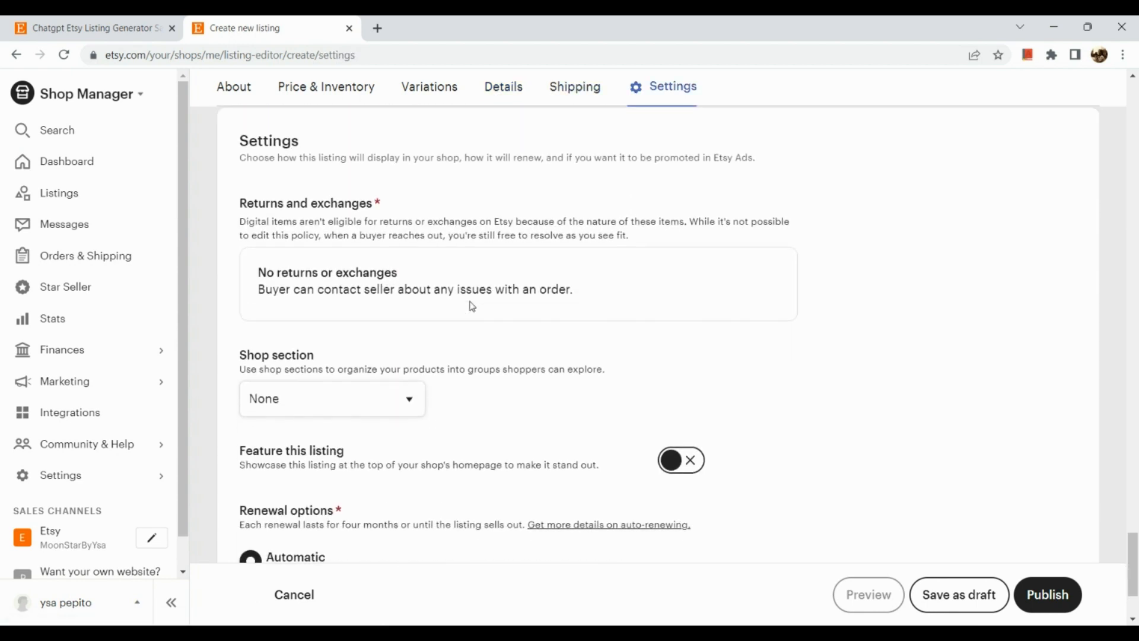
scroll(472, 306, "up", 4)
scroll(472, 306, "up", 1)
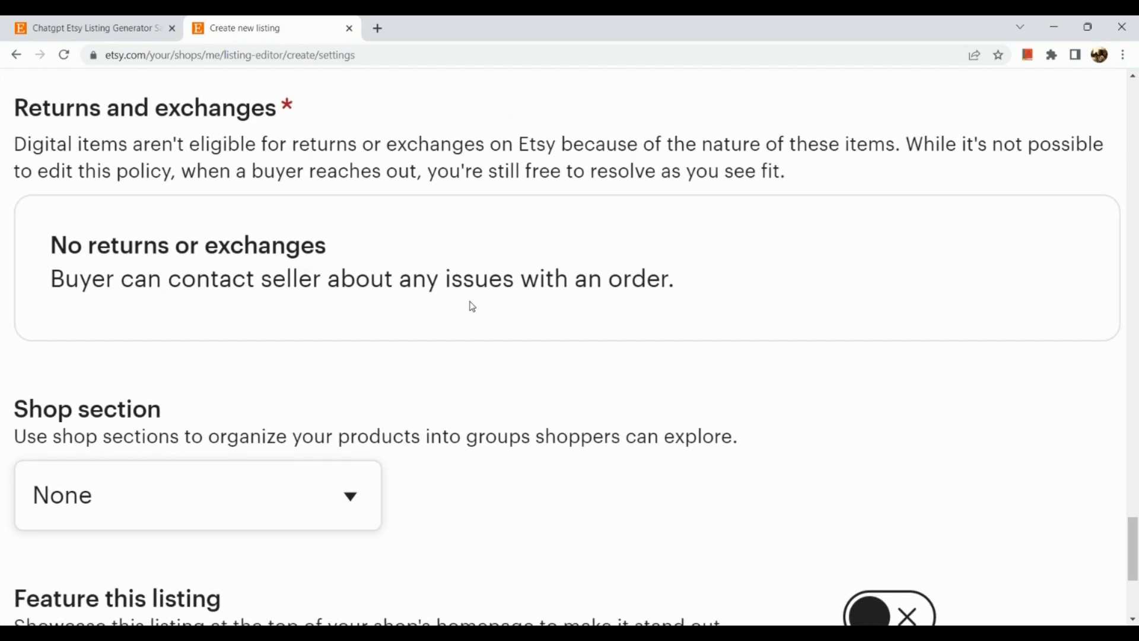
scroll(472, 306, "right", 1)
scroll(472, 306, "right", 3)
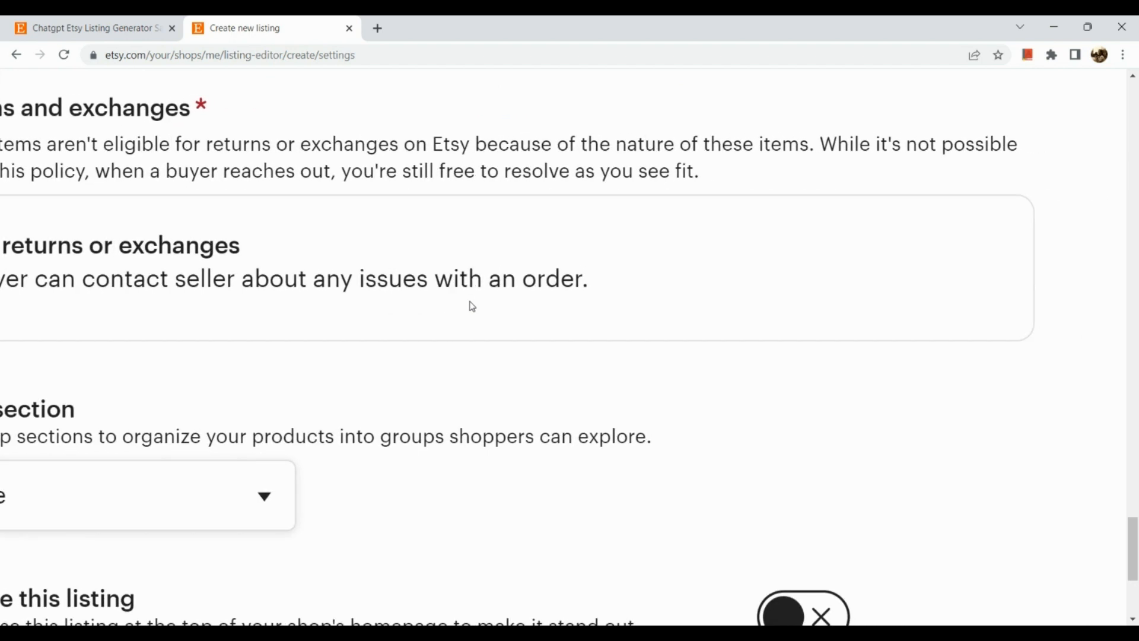
scroll(472, 306, "down", 5)
scroll(472, 306, "down", 3)
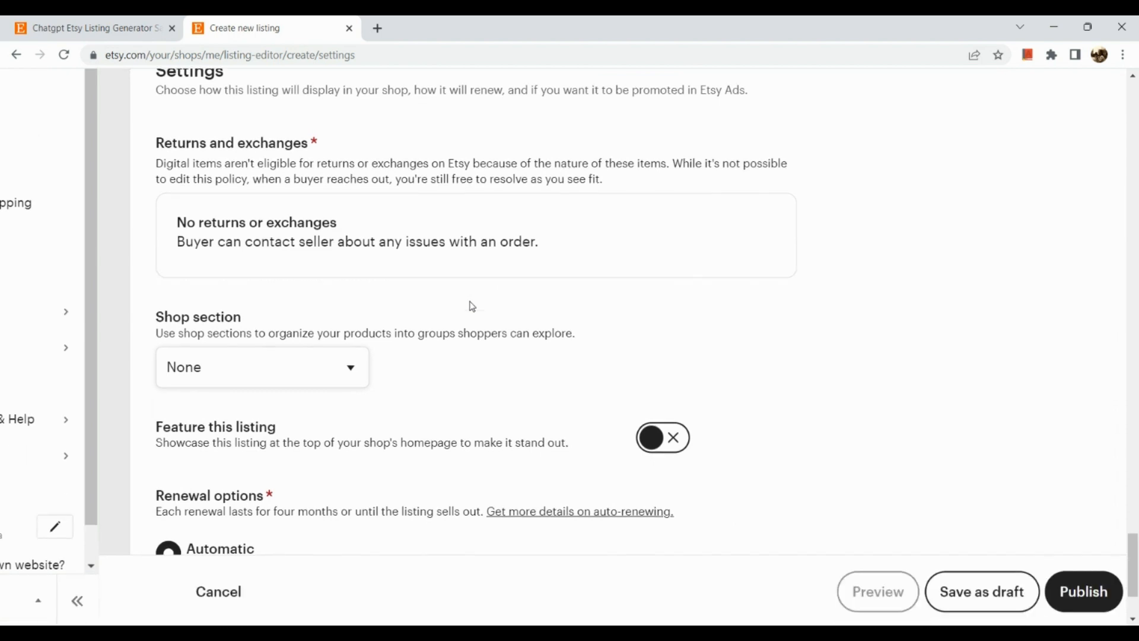
scroll(472, 306, "down", 2)
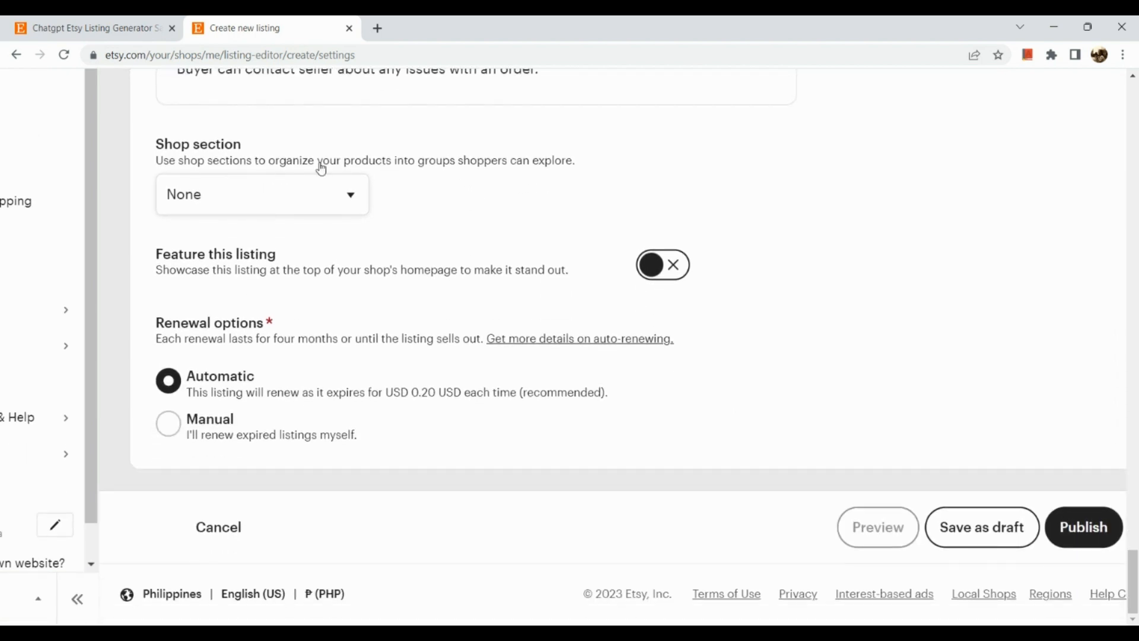
Step: Check the shop section choices, keep None, and turn on Feature this listing
left_click(267, 193)
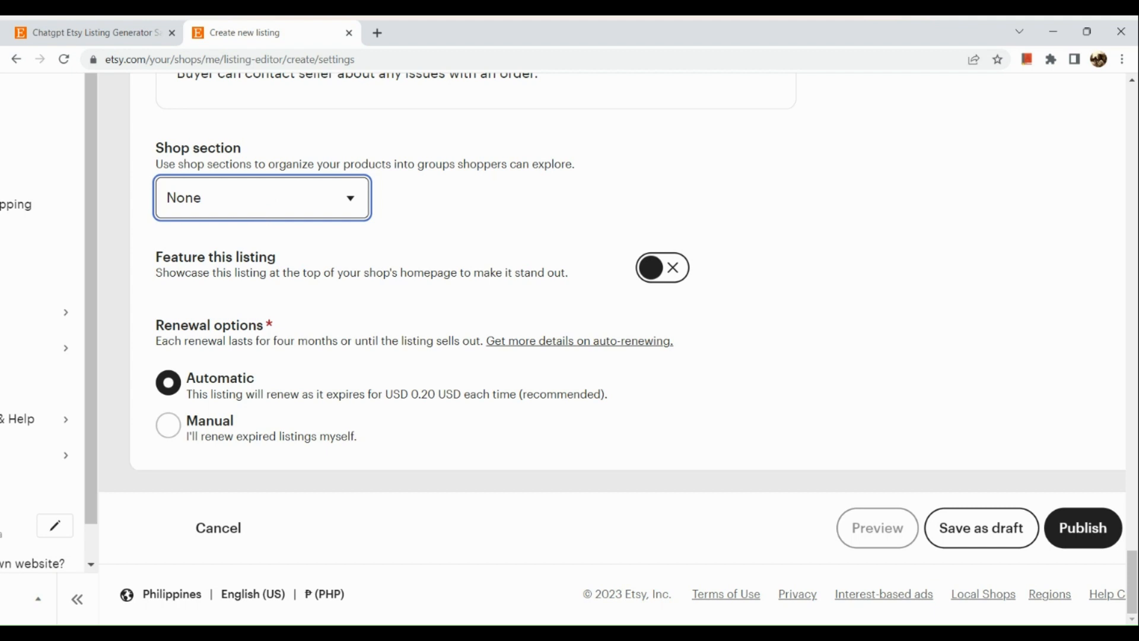
left_click(438, 225)
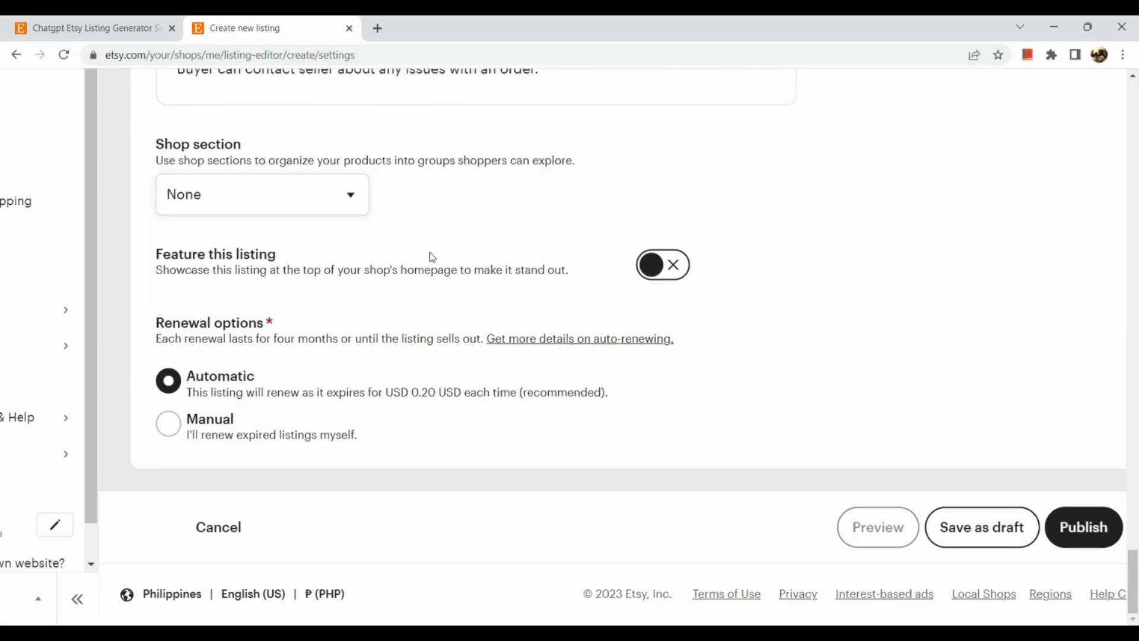
left_click(652, 263)
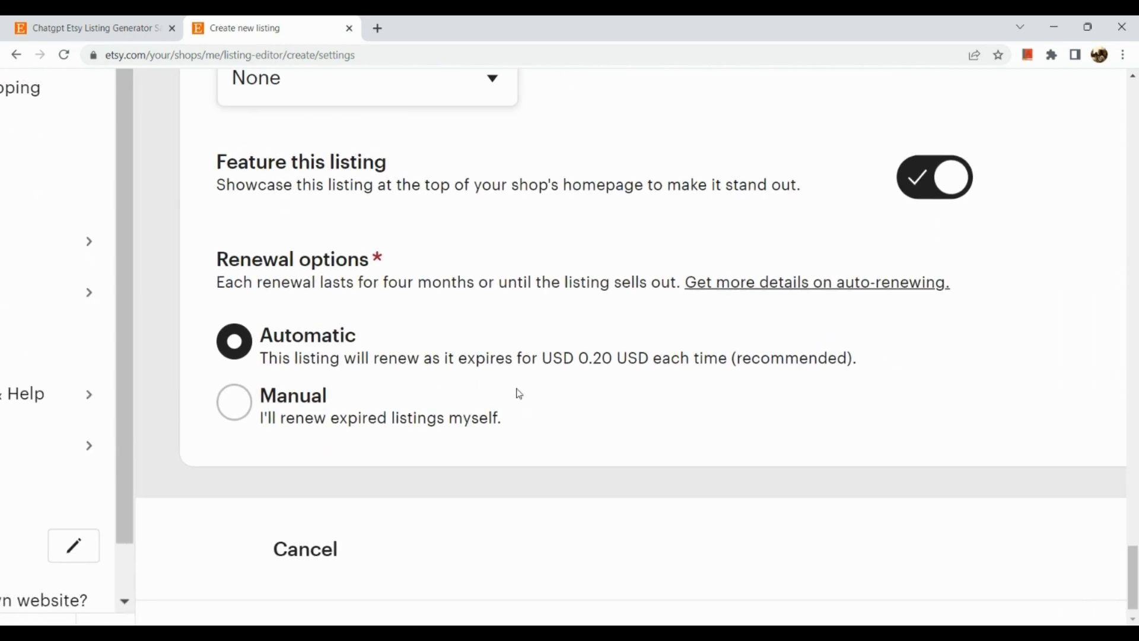
Step: Highlight the automatic renewal fee description and set the renewal option to Manual
double_click(597, 363)
triple_click(597, 363)
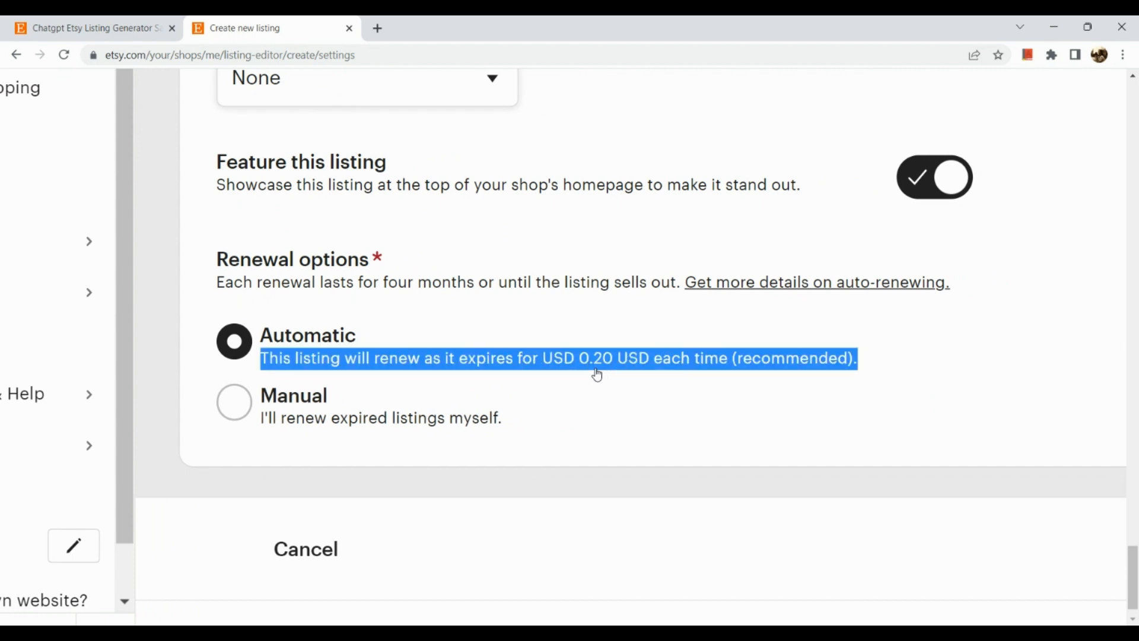
scroll(597, 375, "down", 1)
scroll(598, 375, "down", 2)
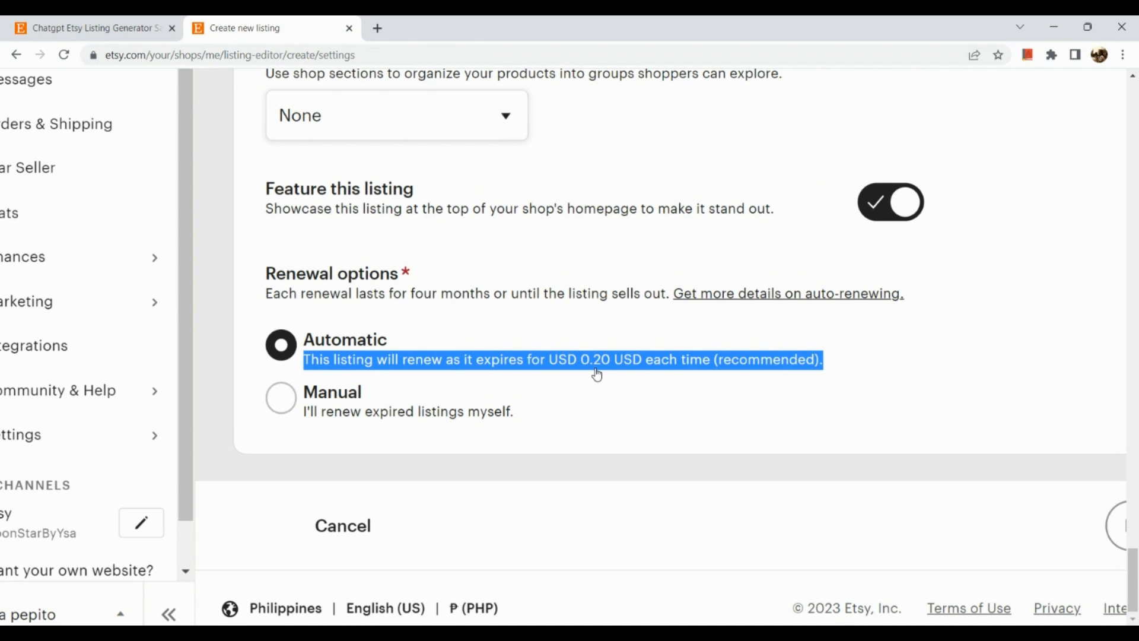
scroll(598, 375, "down", 2)
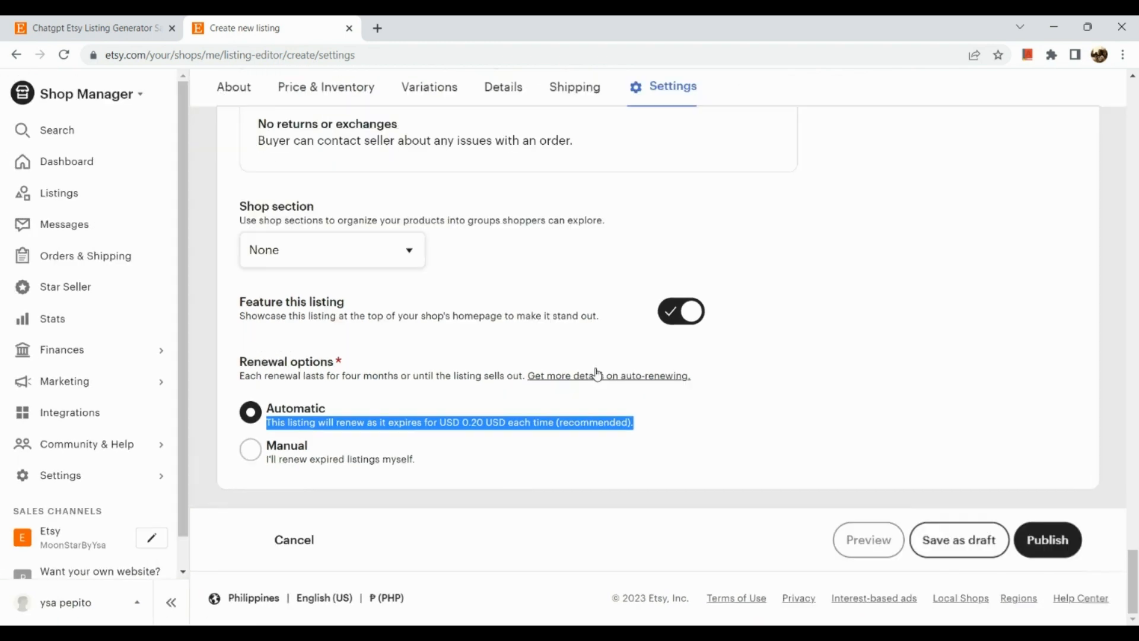
left_click(261, 458)
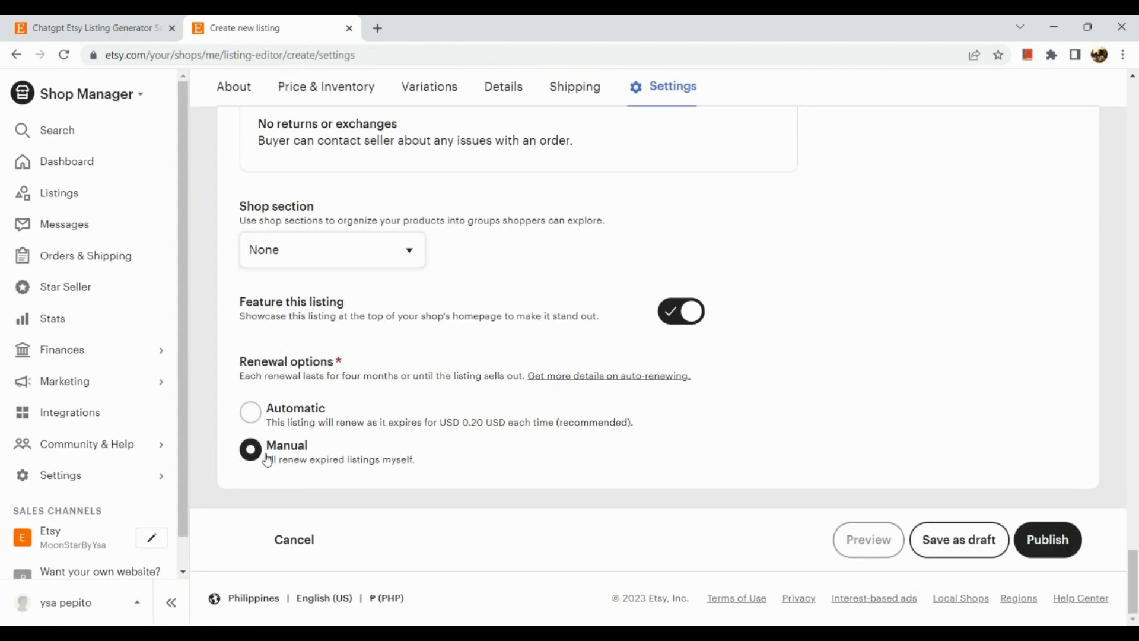
Step: Examine the renewal choice and the preview, save-as-draft and publish options at the end of the listing form
scroll(267, 460, "up", 3)
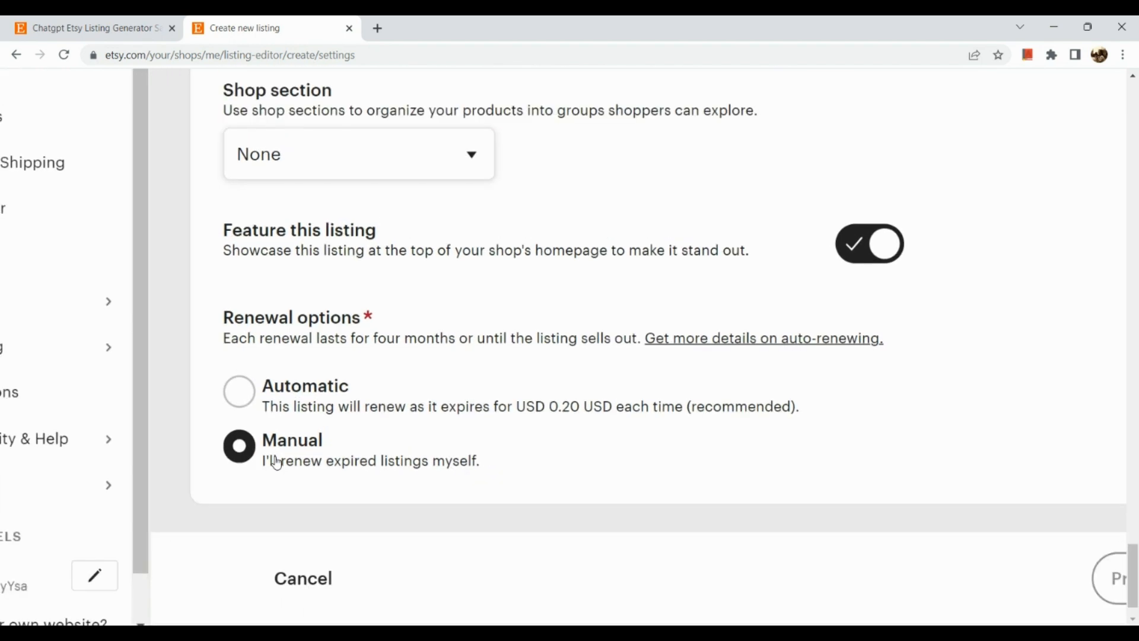
scroll(276, 463, "down", 3)
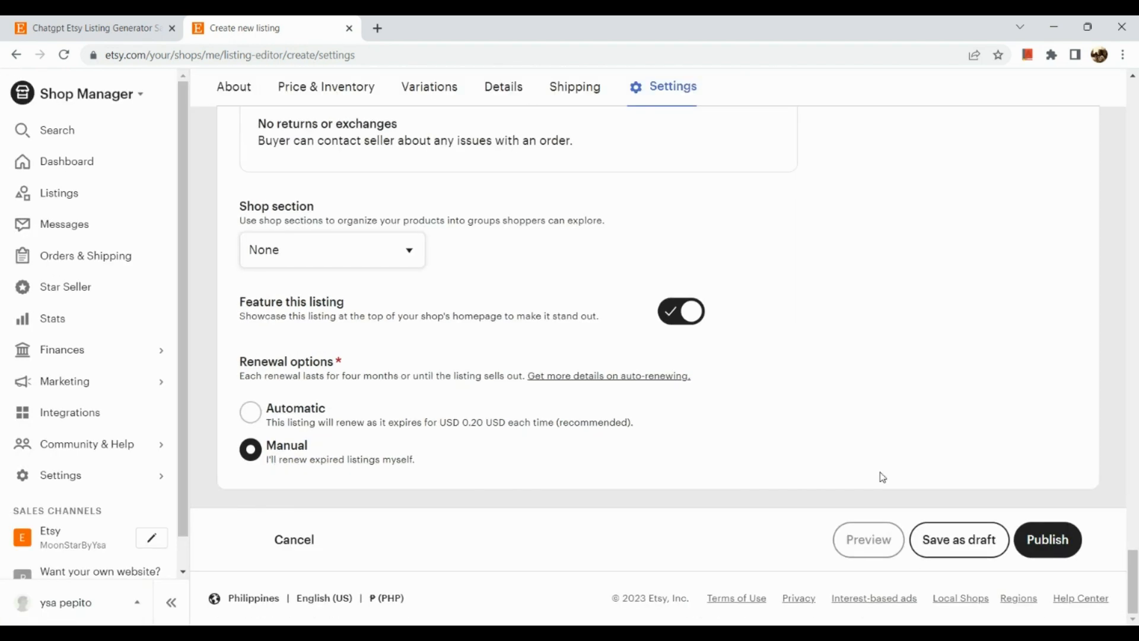
scroll(1044, 543, "up", 3)
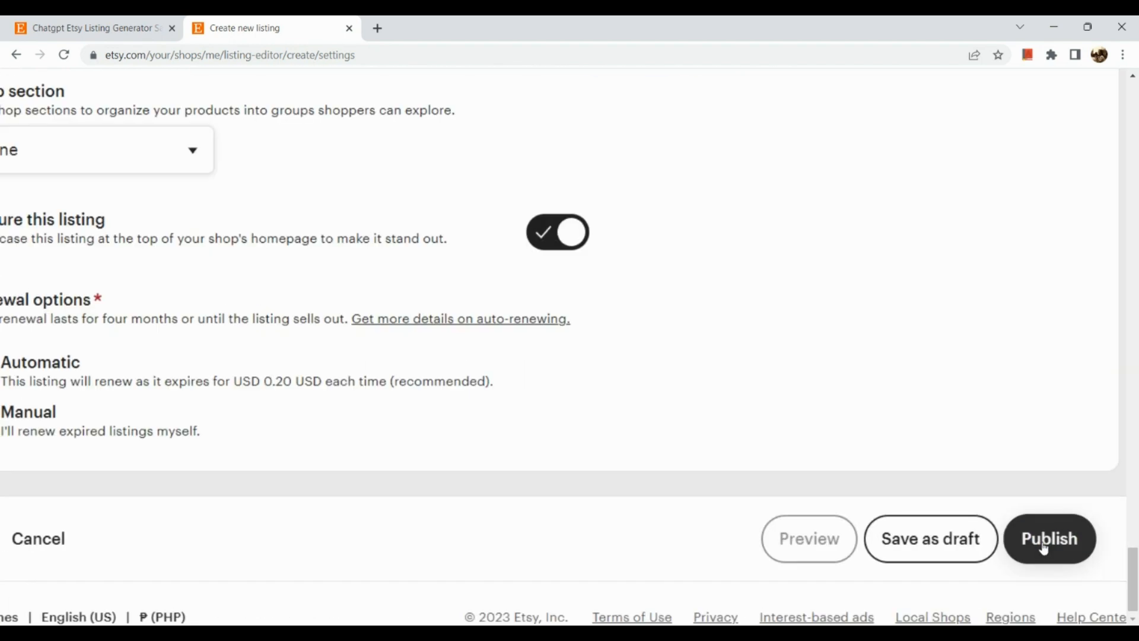
scroll(1044, 548, "up", 4)
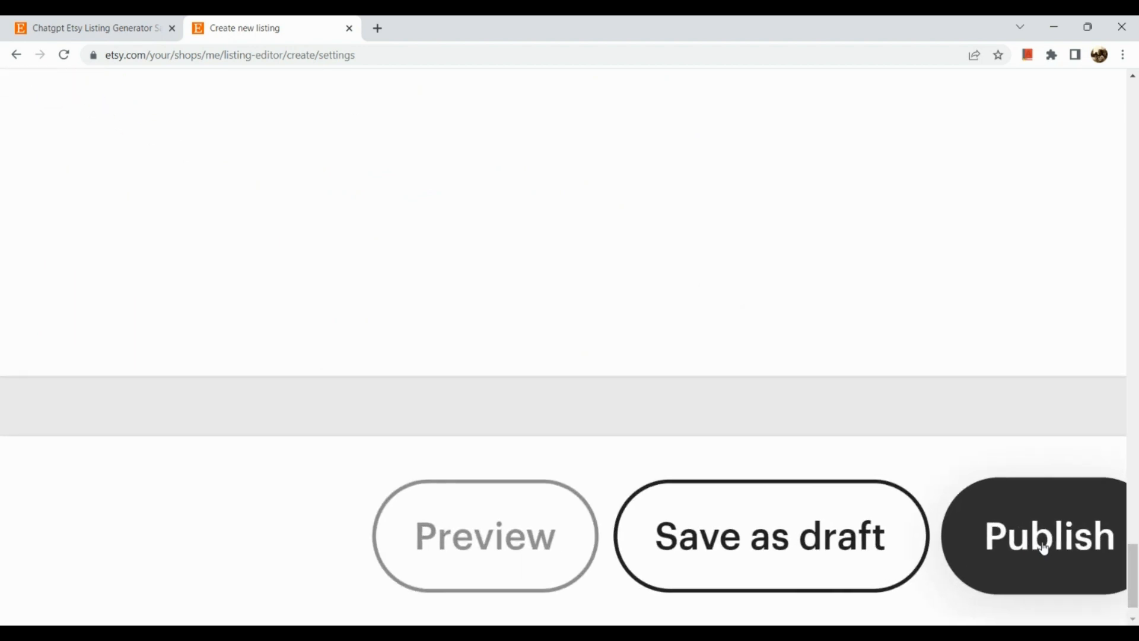
scroll(1044, 548, "right", 2)
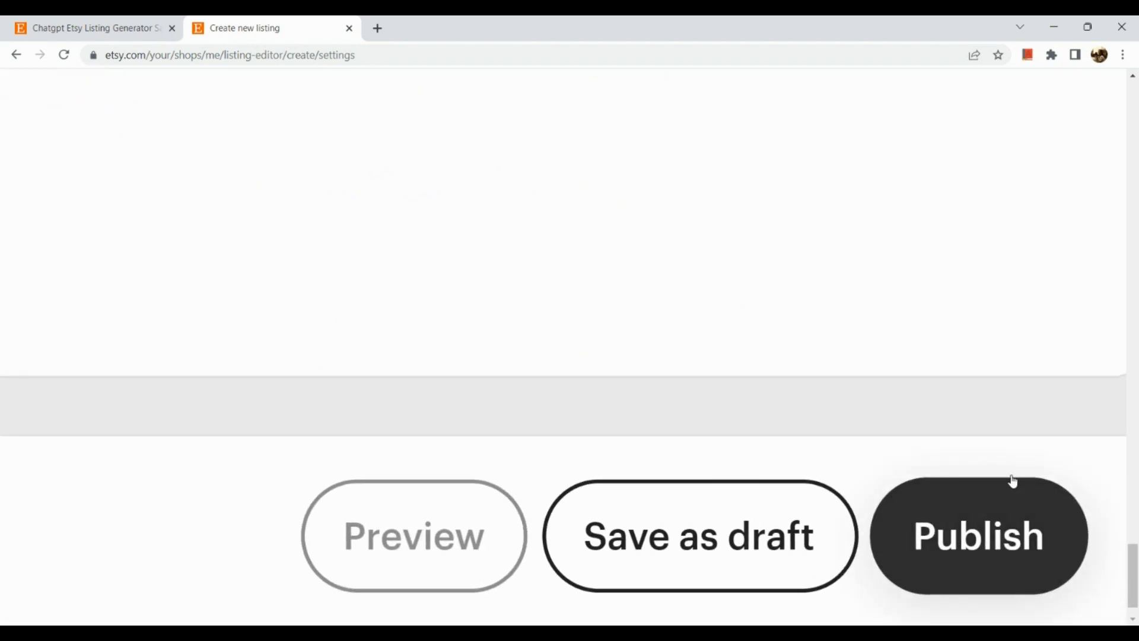
scroll(984, 539, "down", 1)
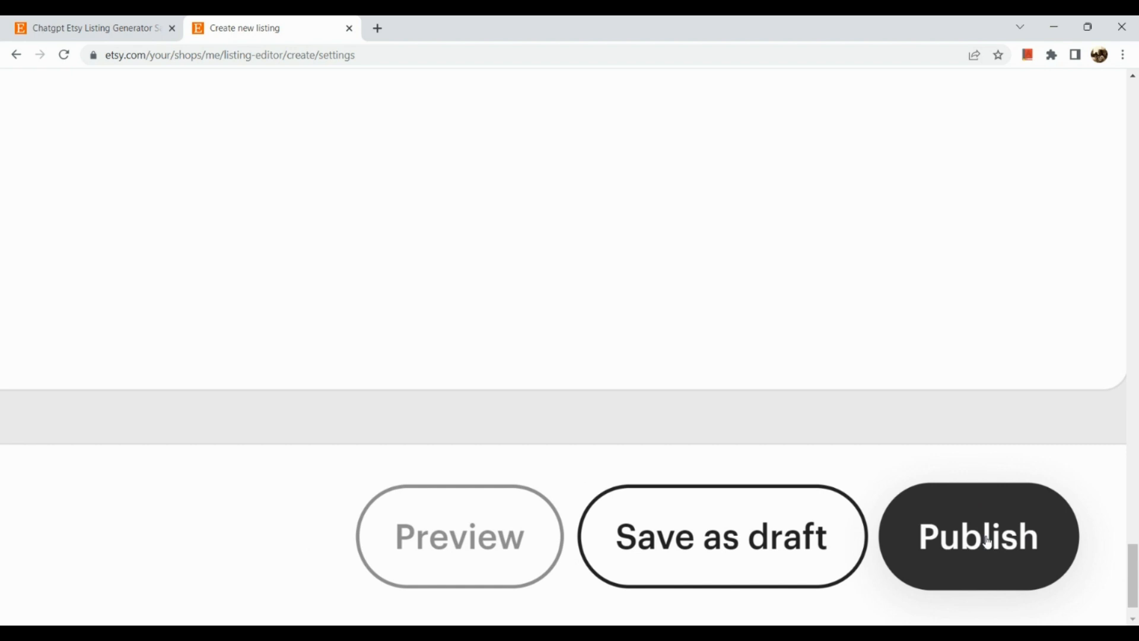
scroll(988, 541, "down", 1)
scroll(987, 541, "down", 5)
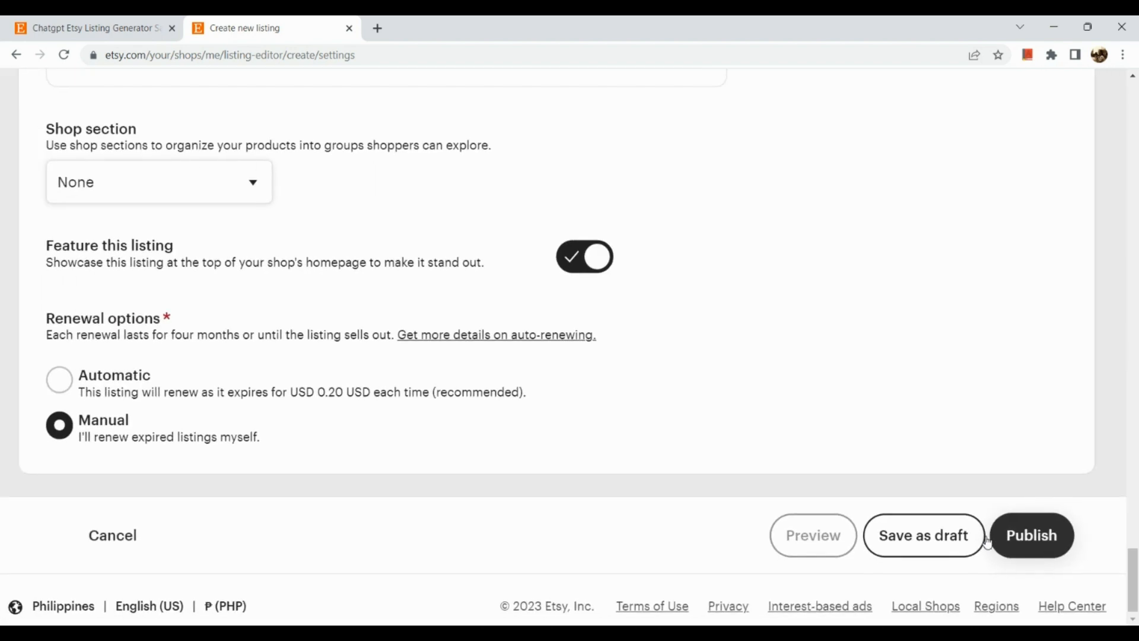